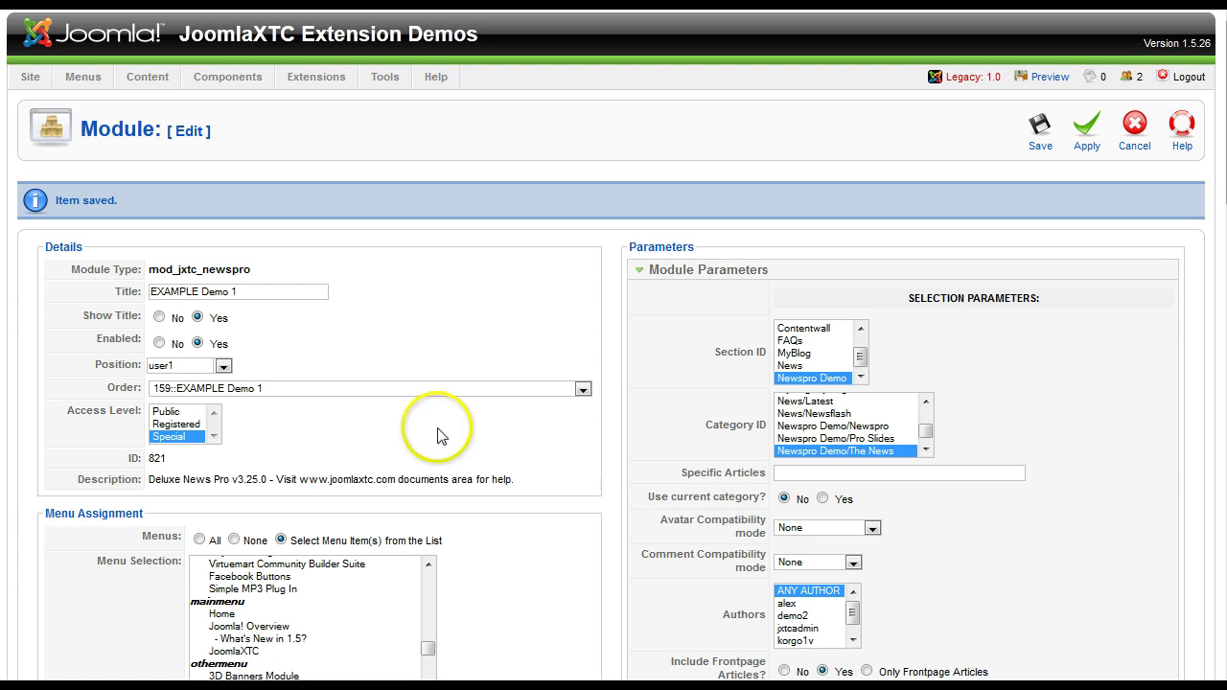
Review the Columns, Rows and Display Style settings in the module's display parameters
scroll(613, 345, "down", 8)
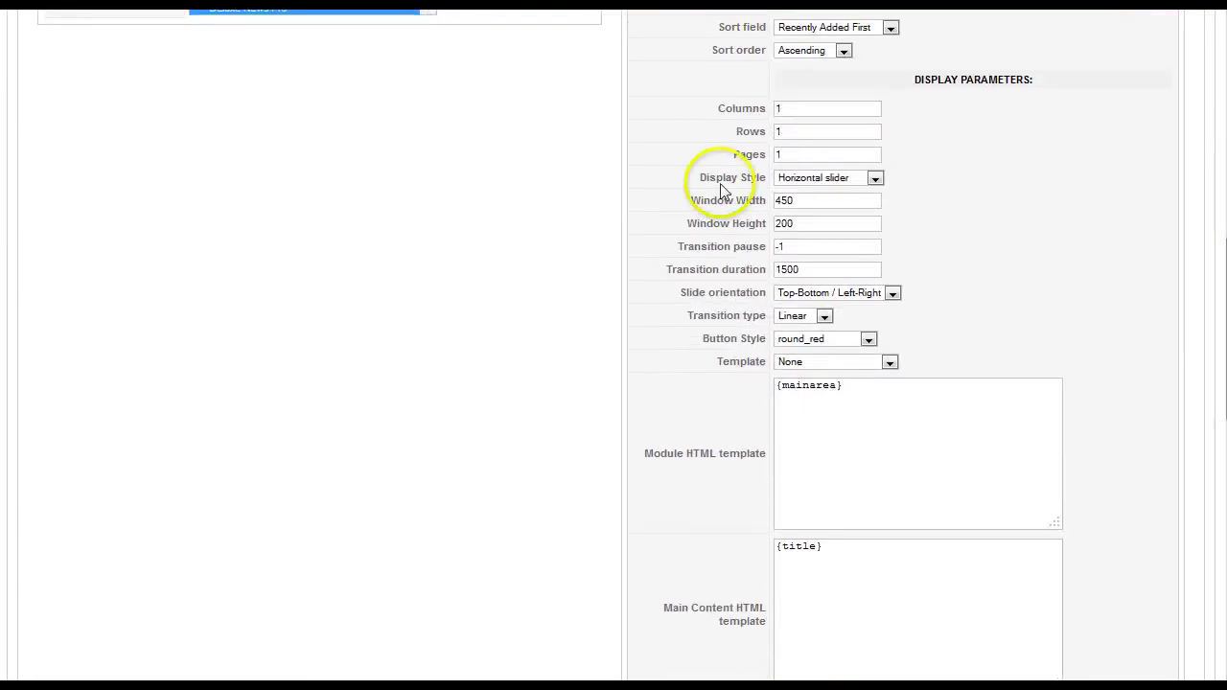
mouse_move(740, 118)
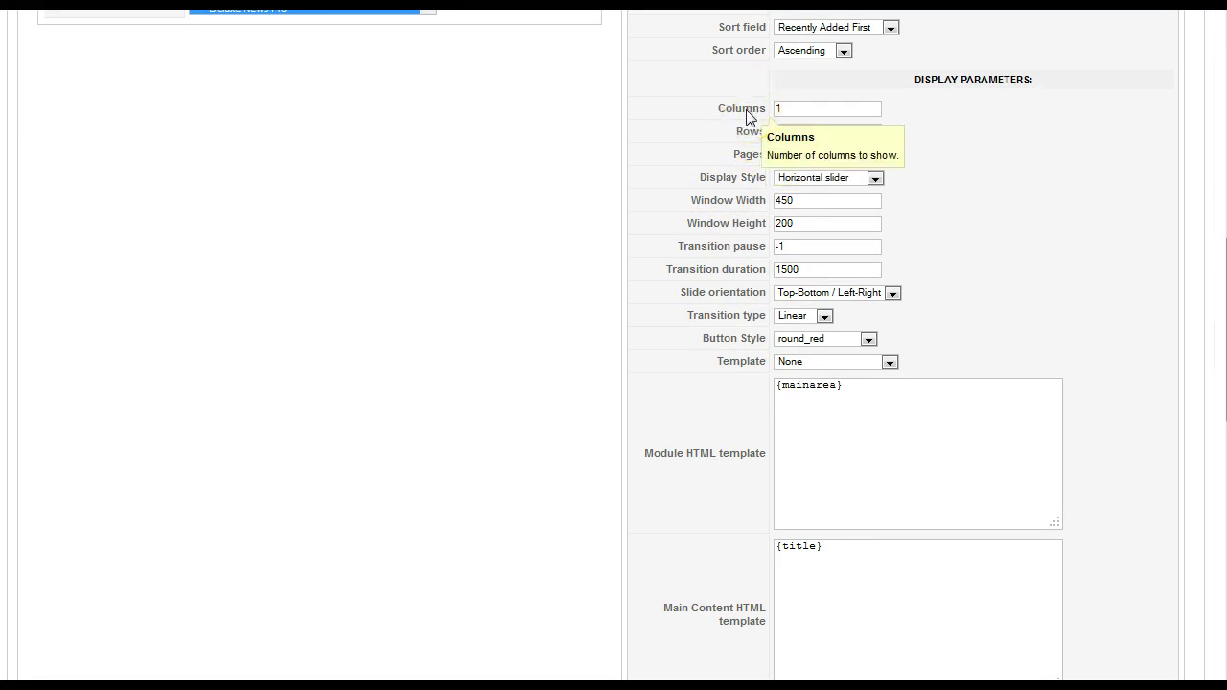
left_click(744, 132)
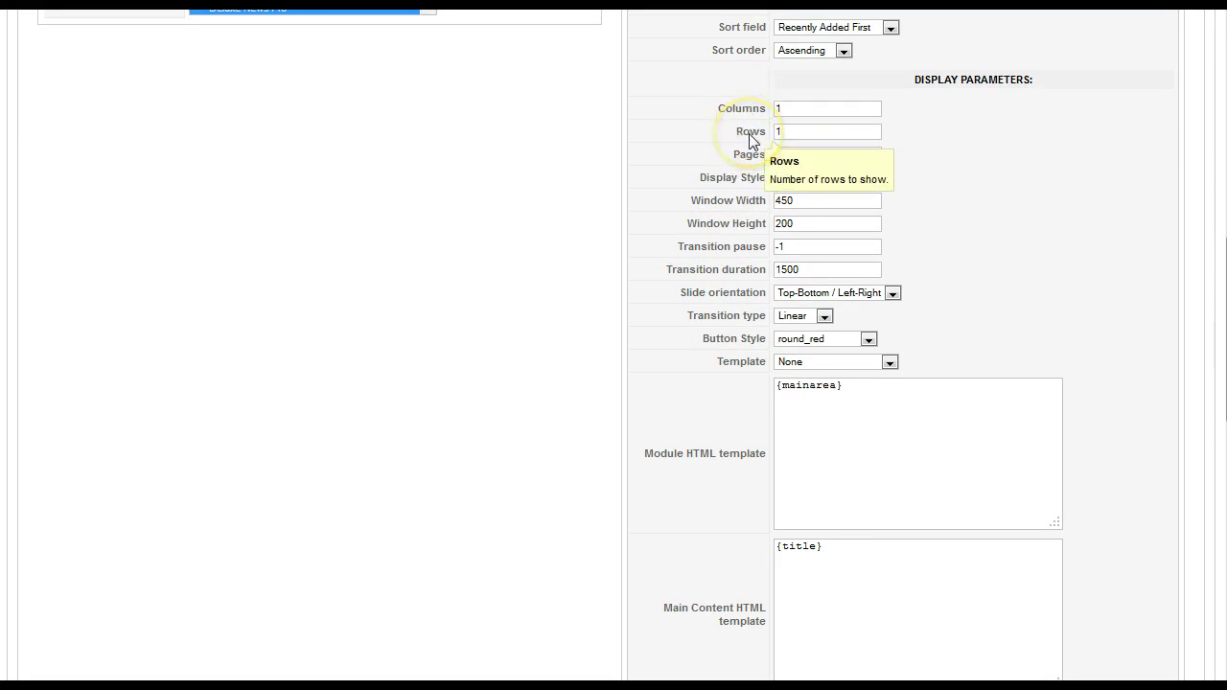
double_click(775, 109)
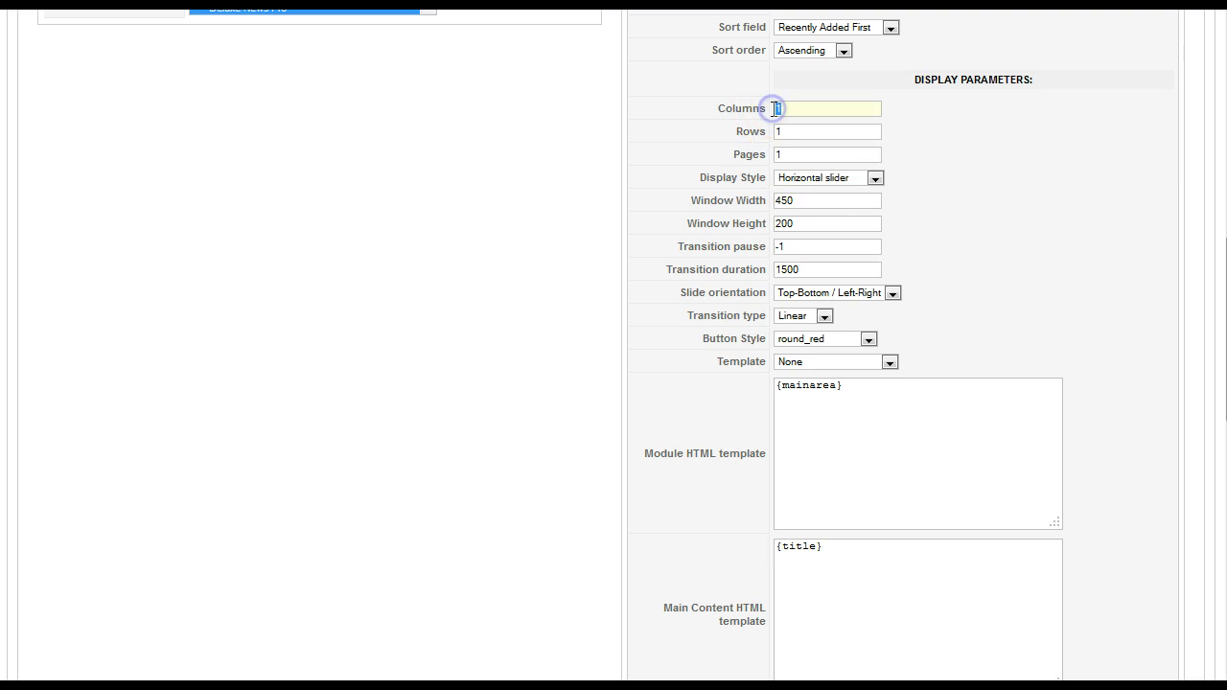
left_click(917, 133)
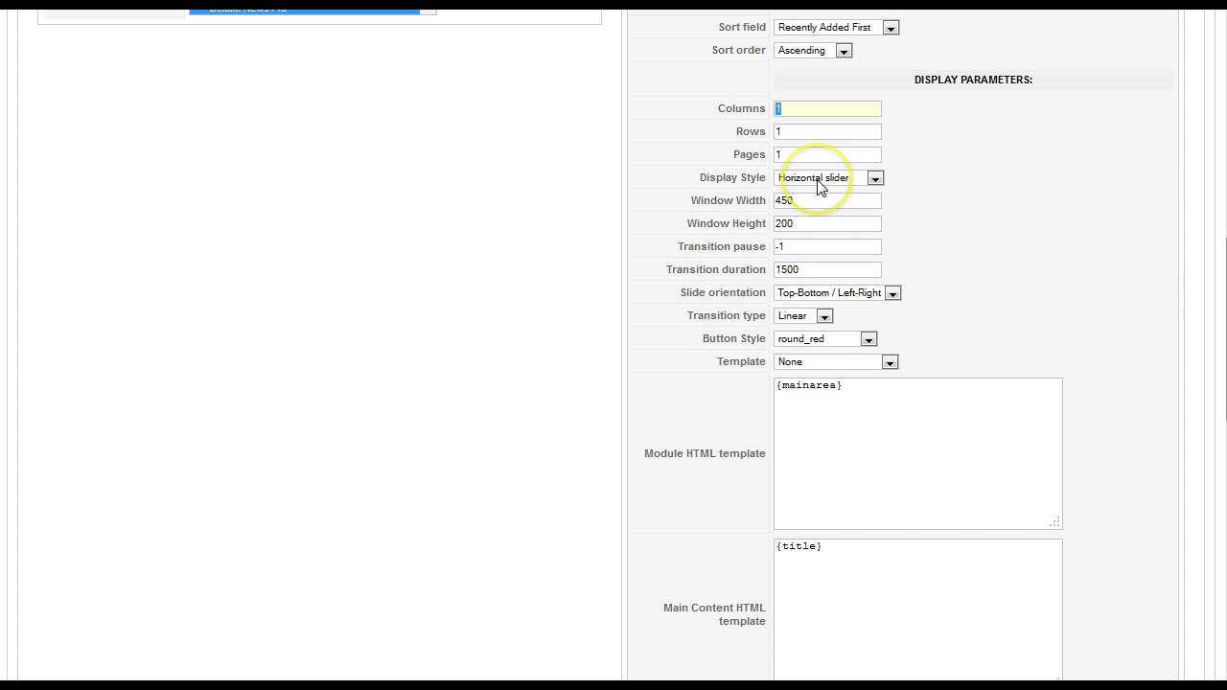
left_click(820, 185)
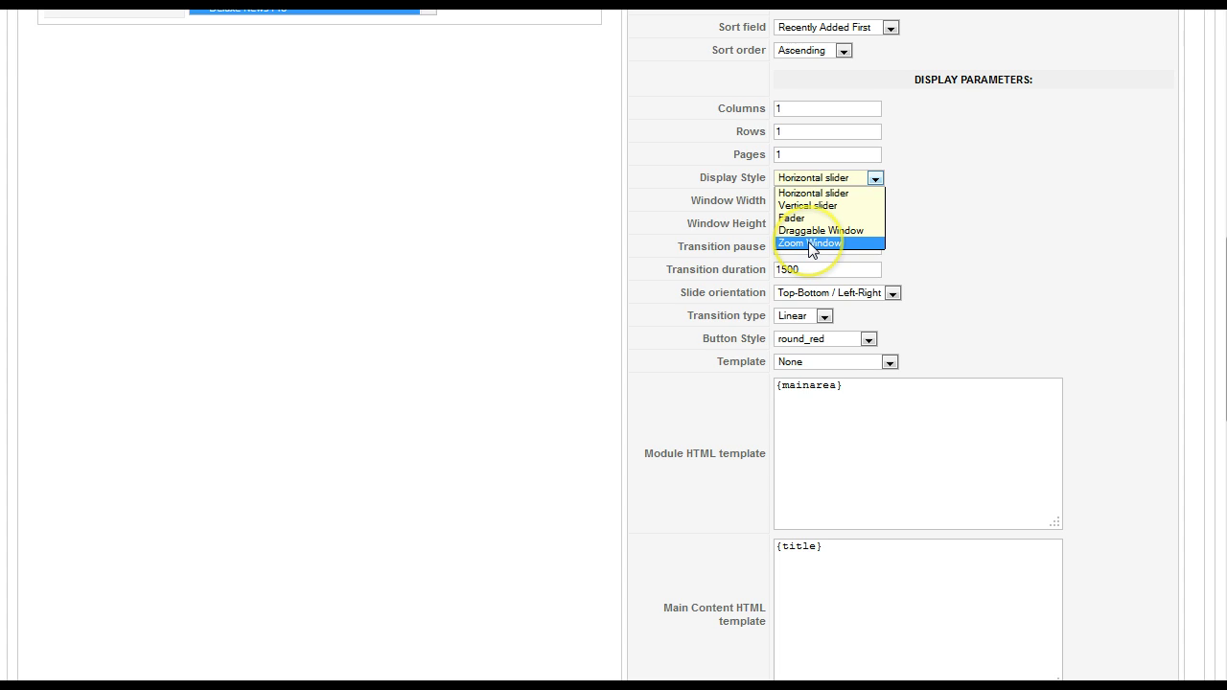
left_click(805, 179)
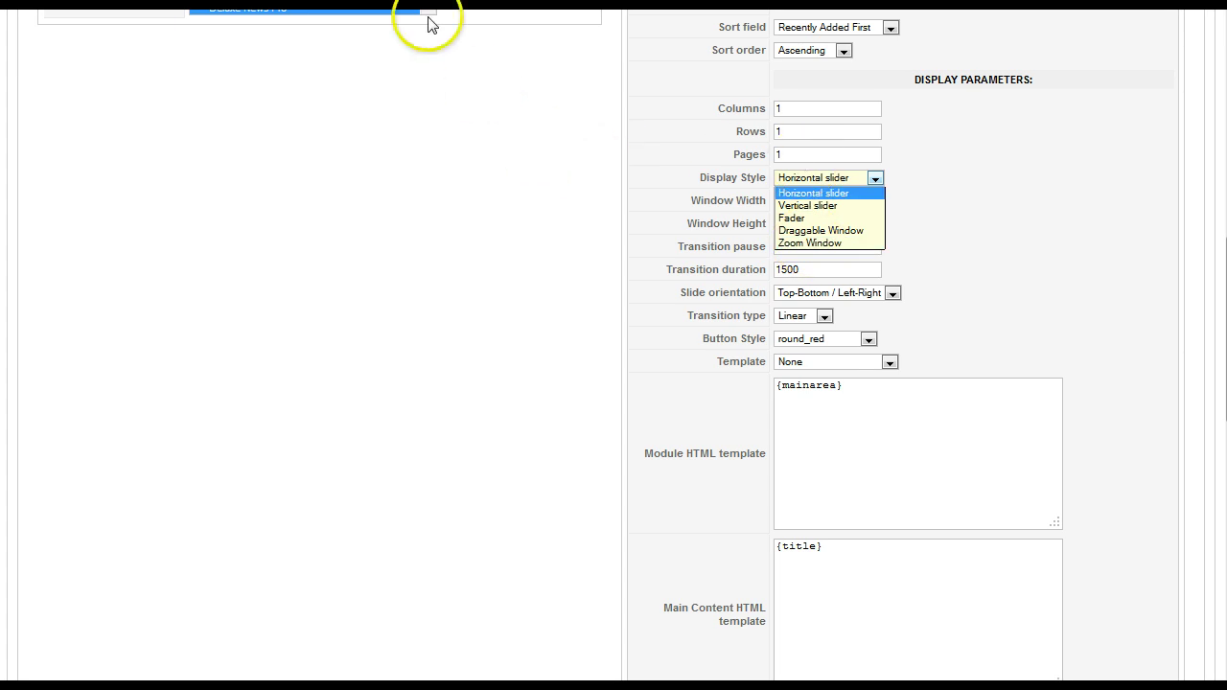
Examine the Deluxe News Pro demo page, paging through the Slide Panel Example and panning the draggable Window Example
key("Return")
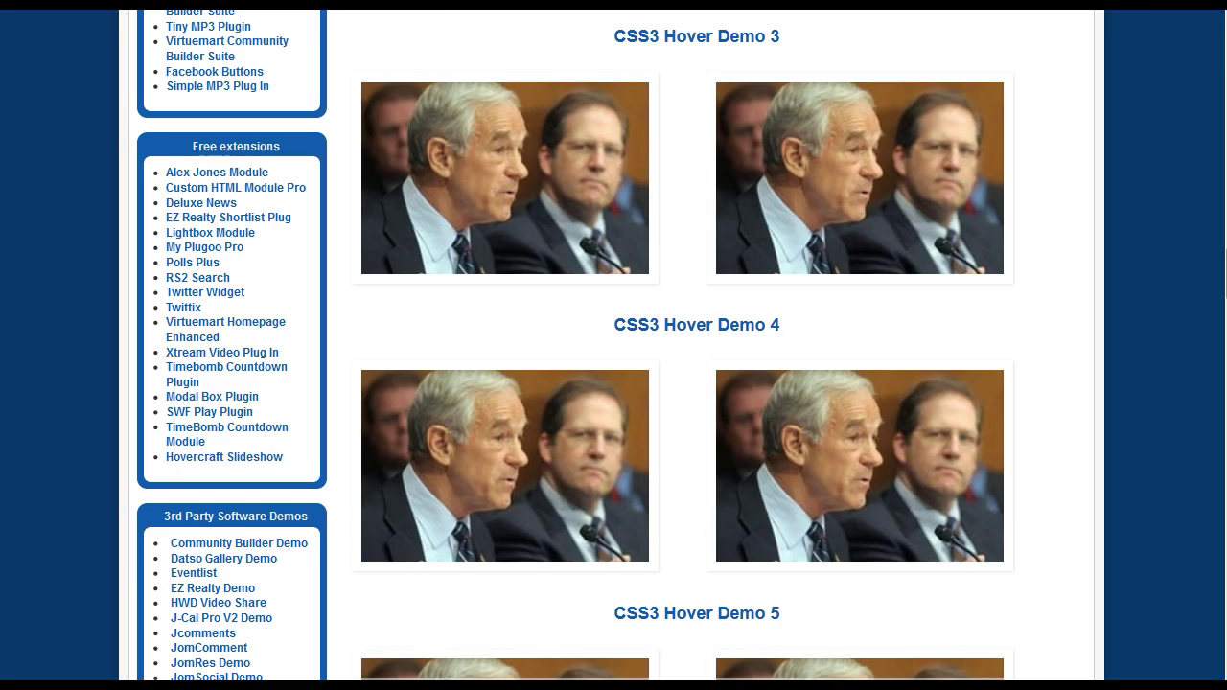
left_click(1205, 342)
scroll(681, 345, "up", 15)
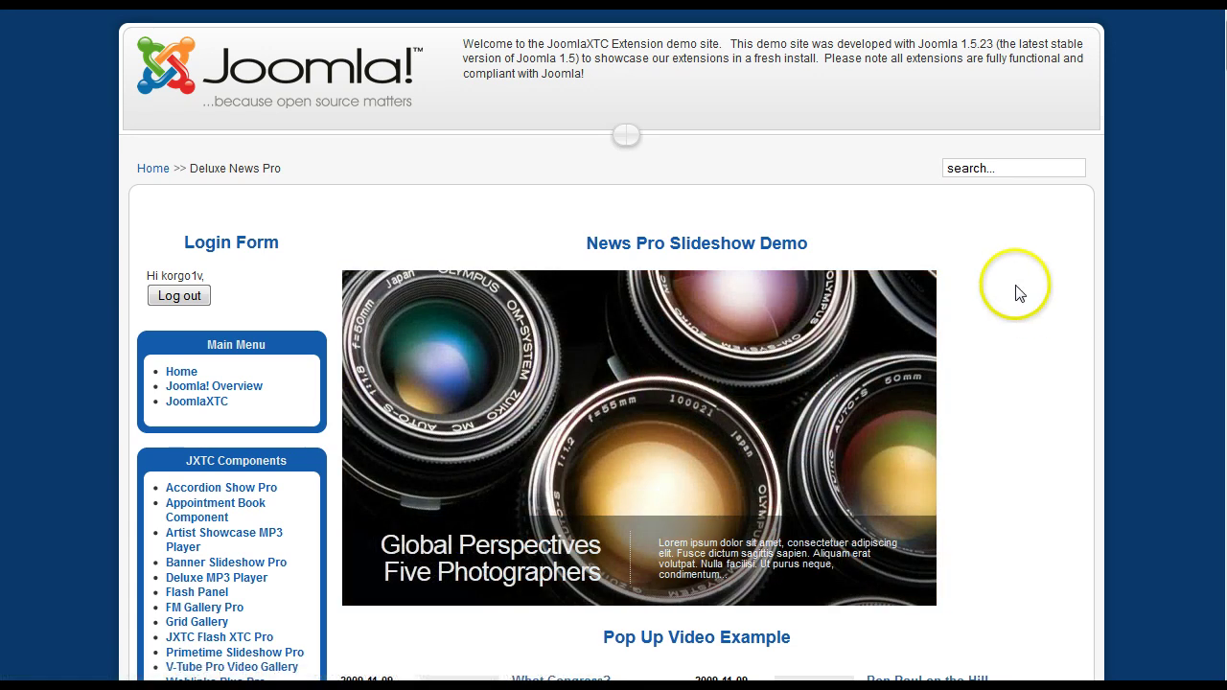
scroll(1019, 294, "down", 5)
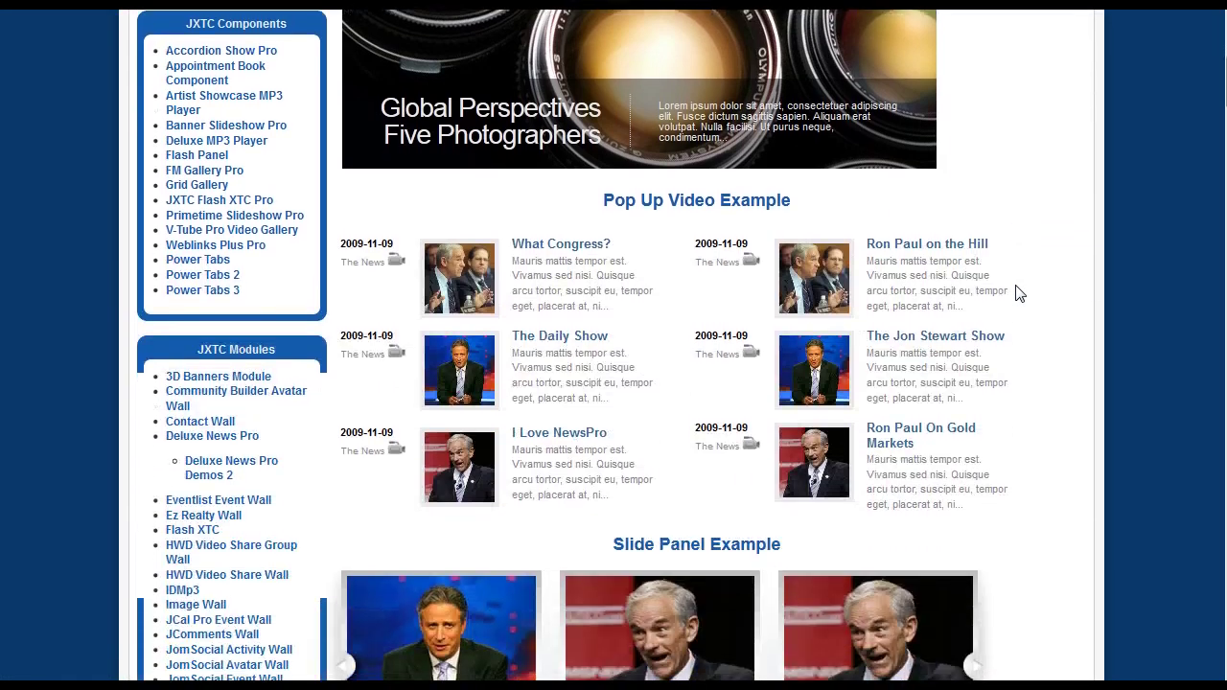
scroll(1016, 293, "down", 3)
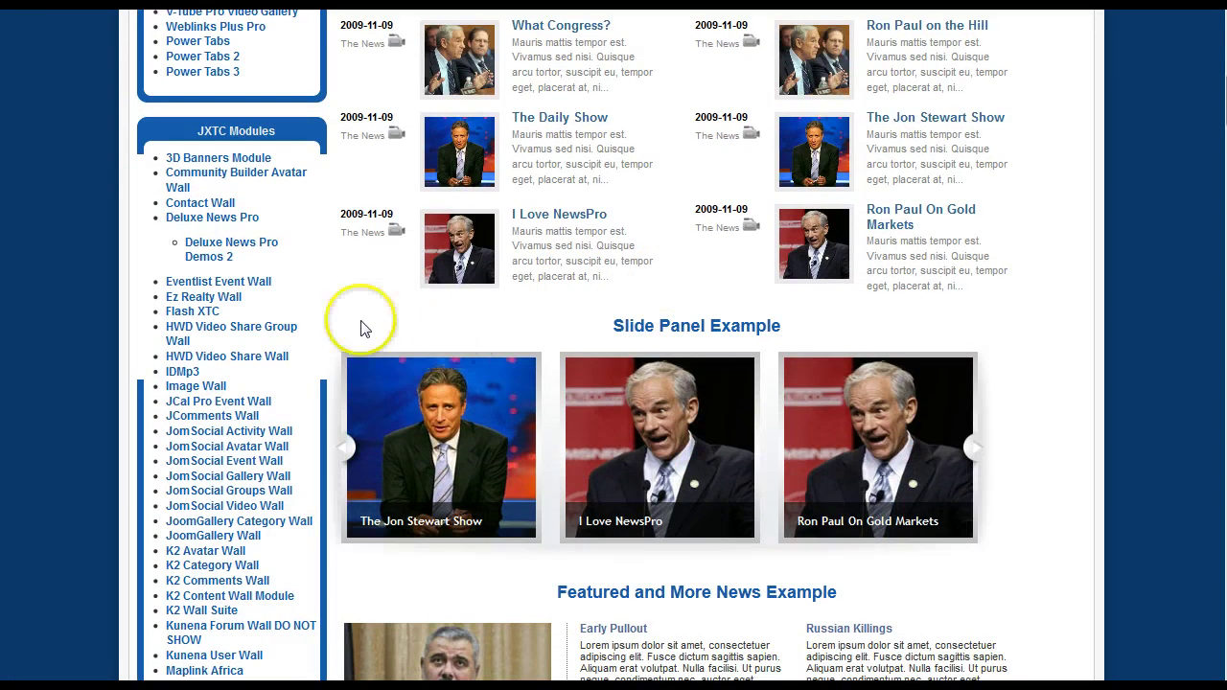
left_click(348, 449)
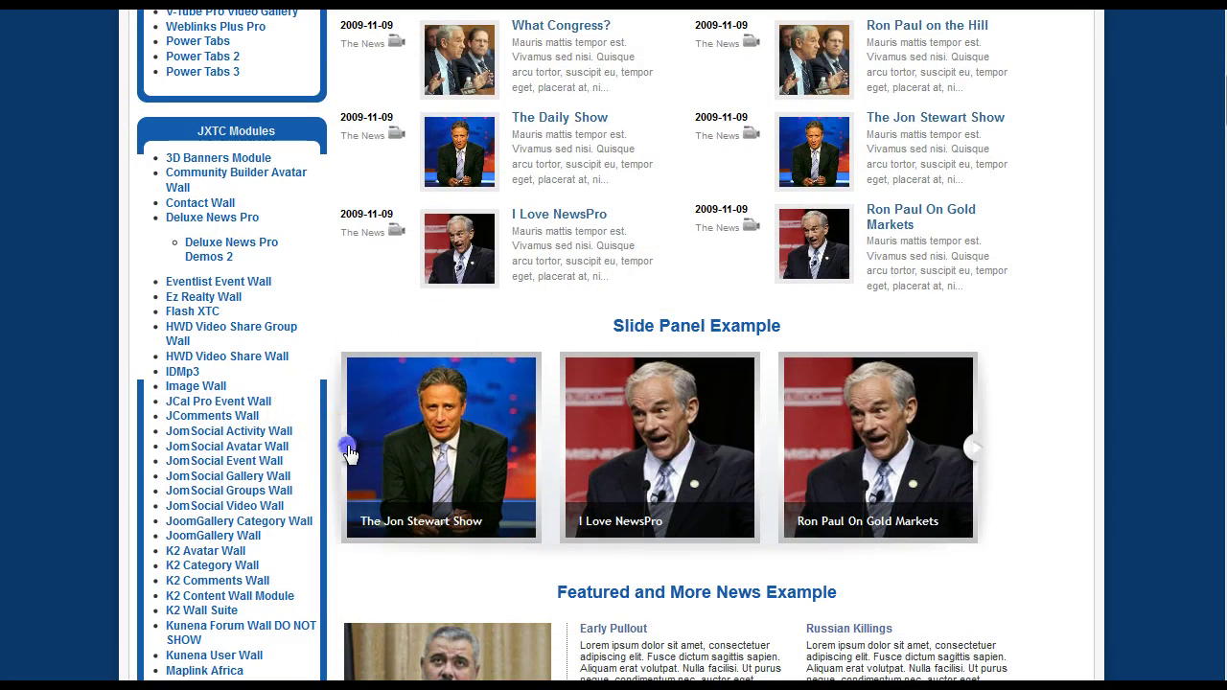
left_click(348, 450)
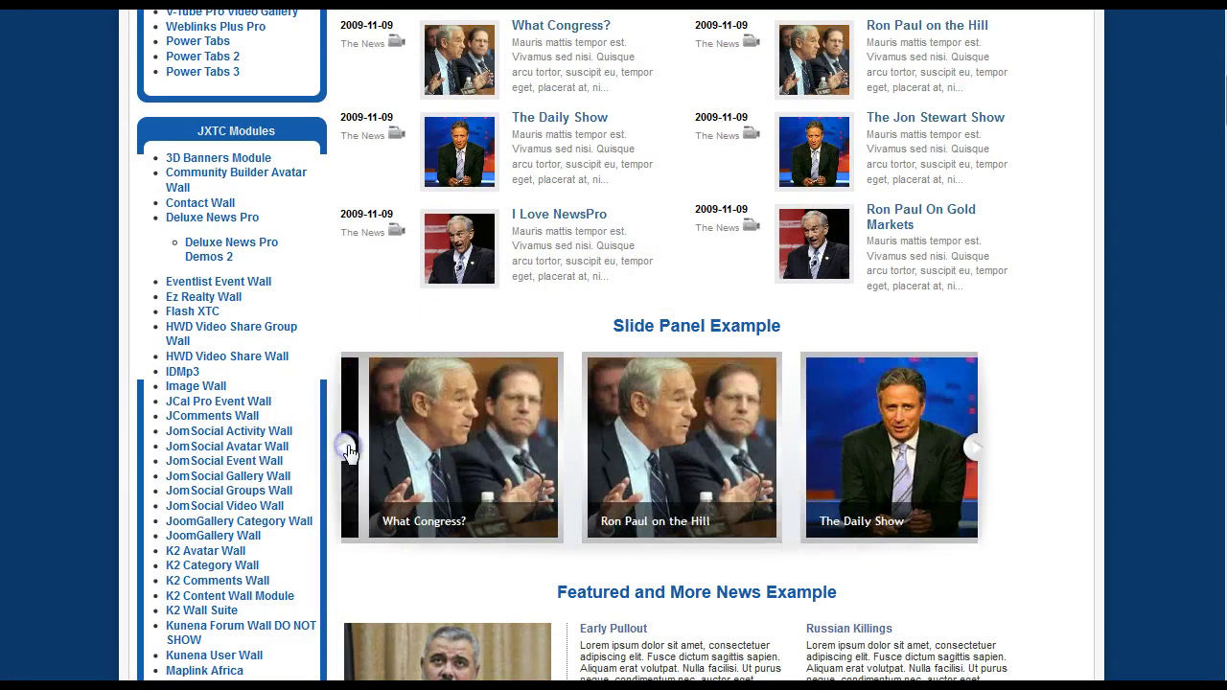
left_click(348, 449)
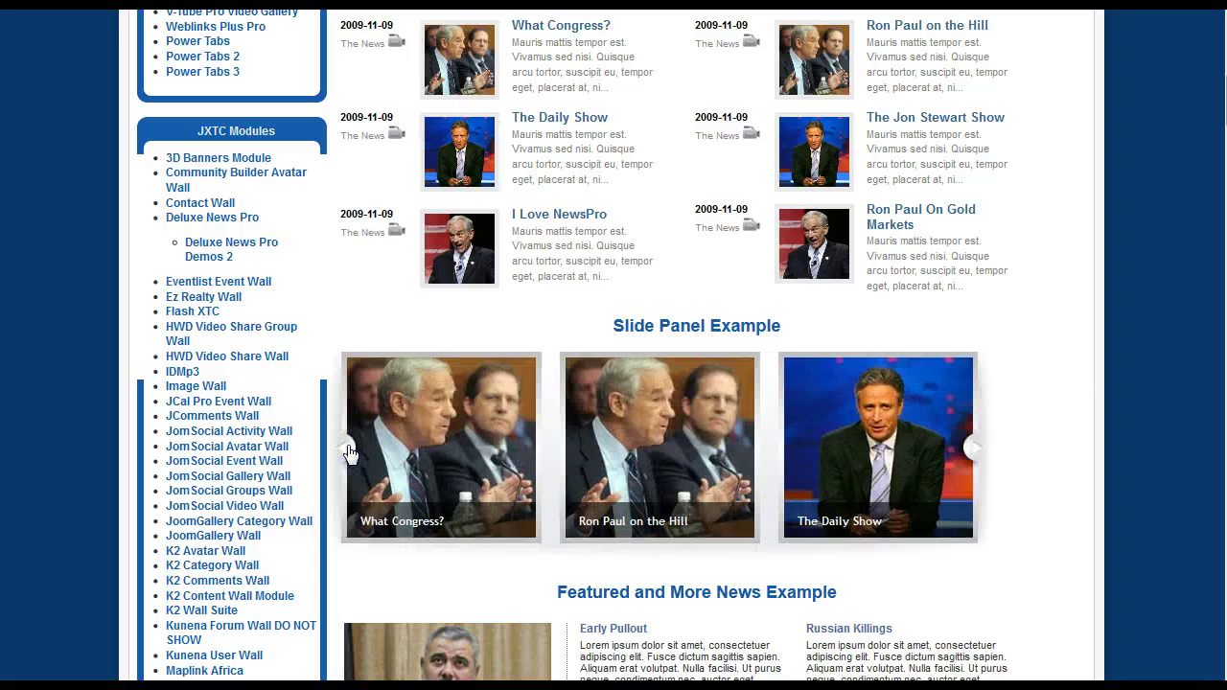
left_click(348, 449)
scroll(1017, 281, "down", 10)
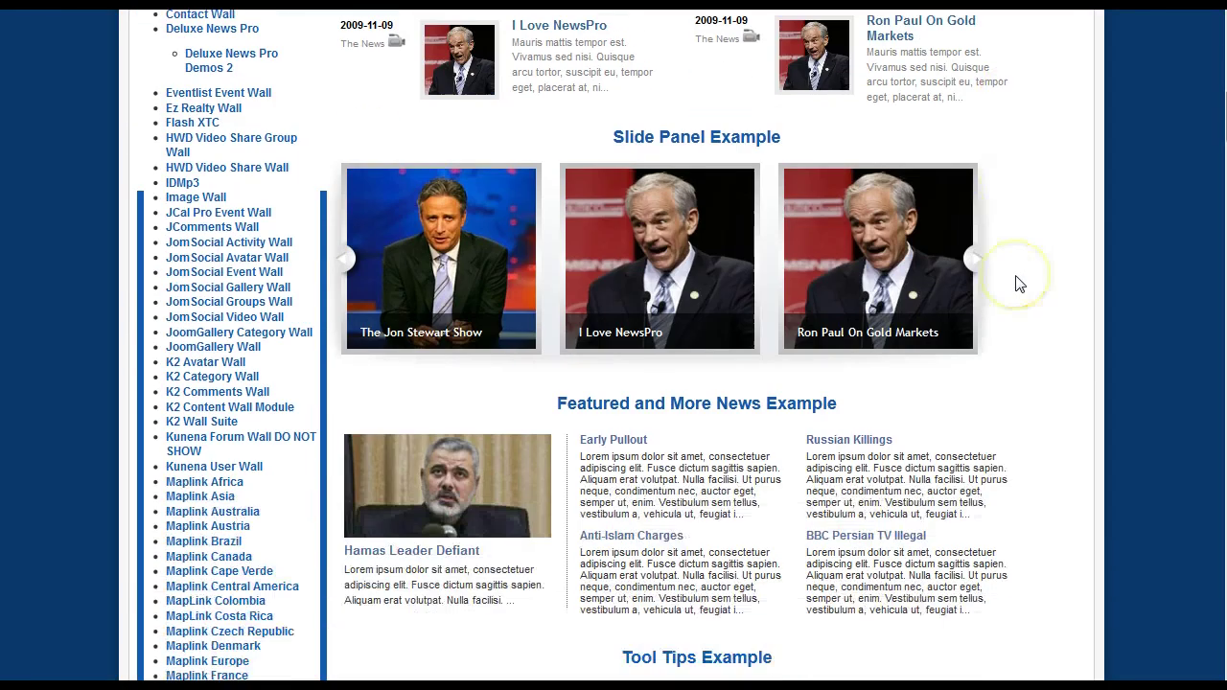
scroll(1016, 282, "down", 6)
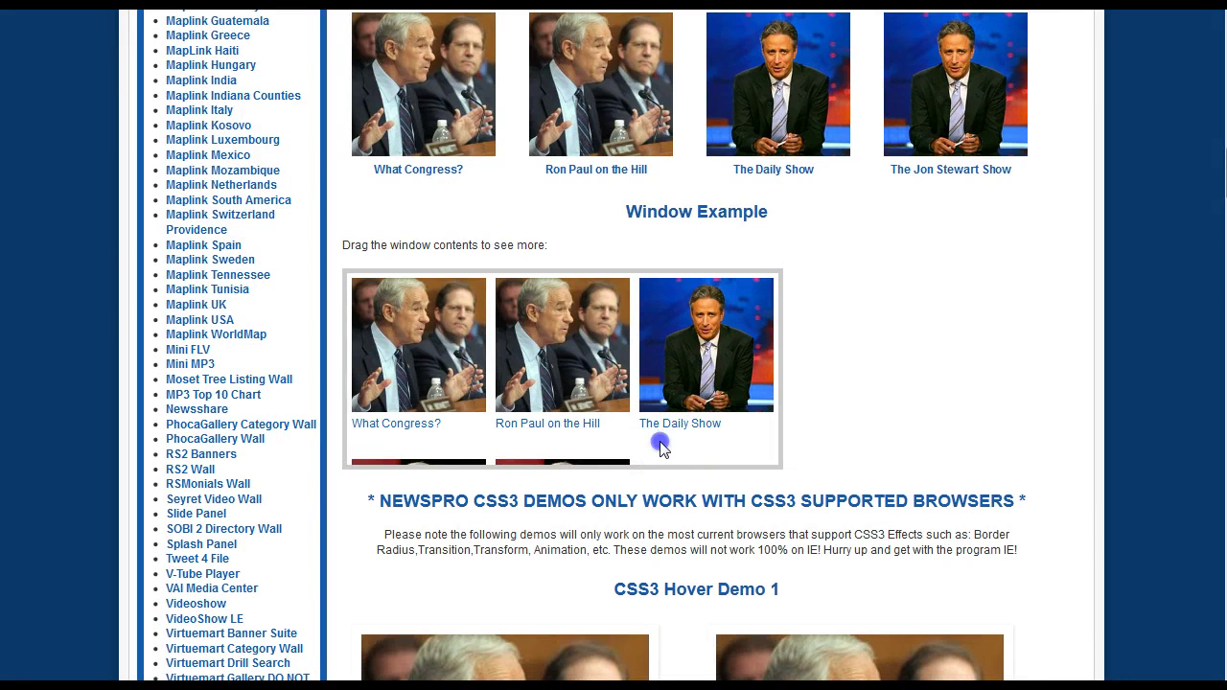
left_click_drag(542, 393, 630, 419)
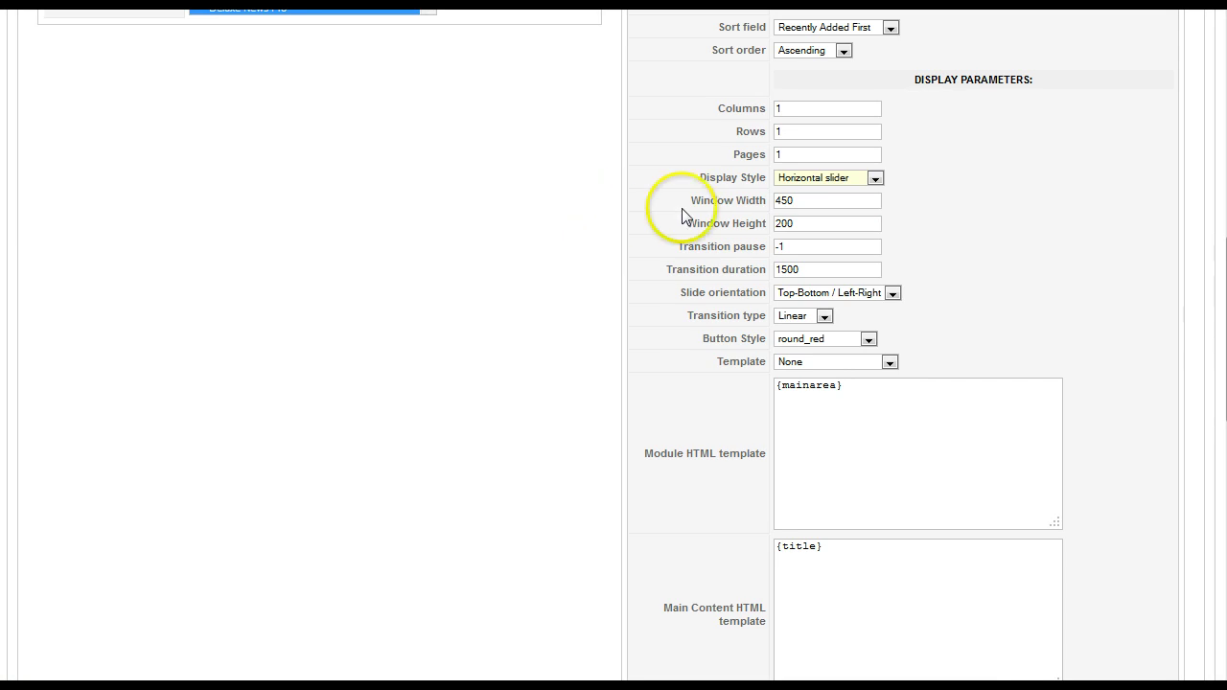
Back in the module editor, review the Display Style choices and set the Transition pause to 100
left_click(875, 179)
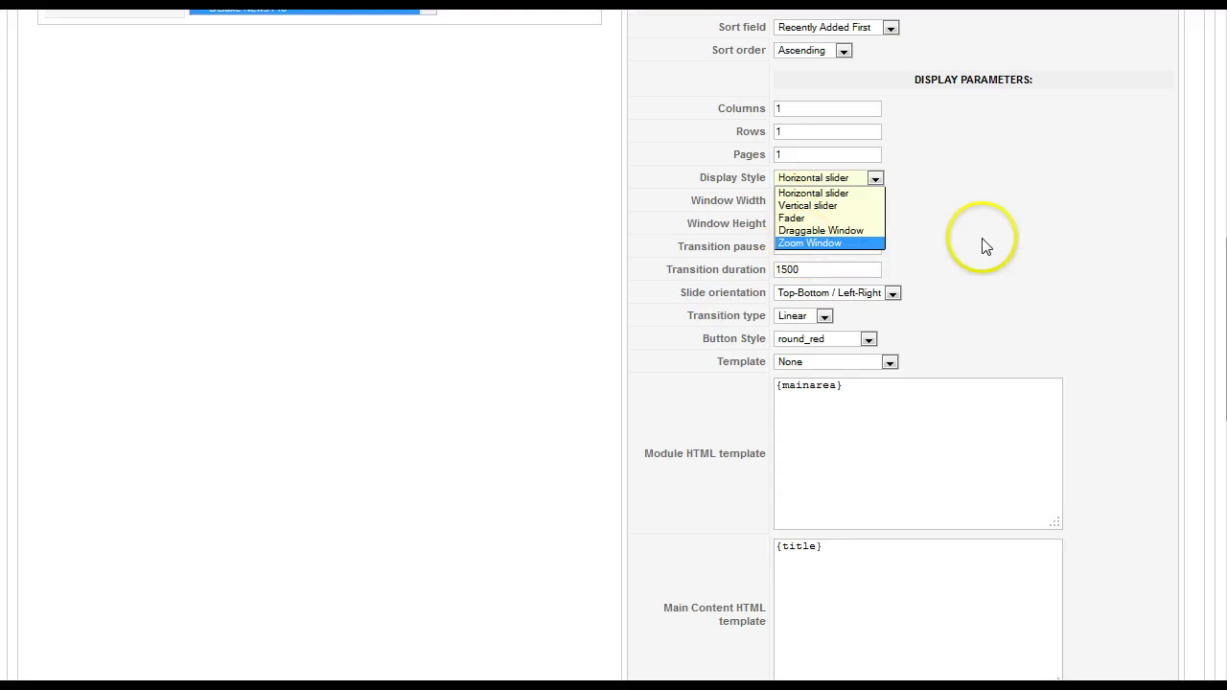
left_click(1004, 210)
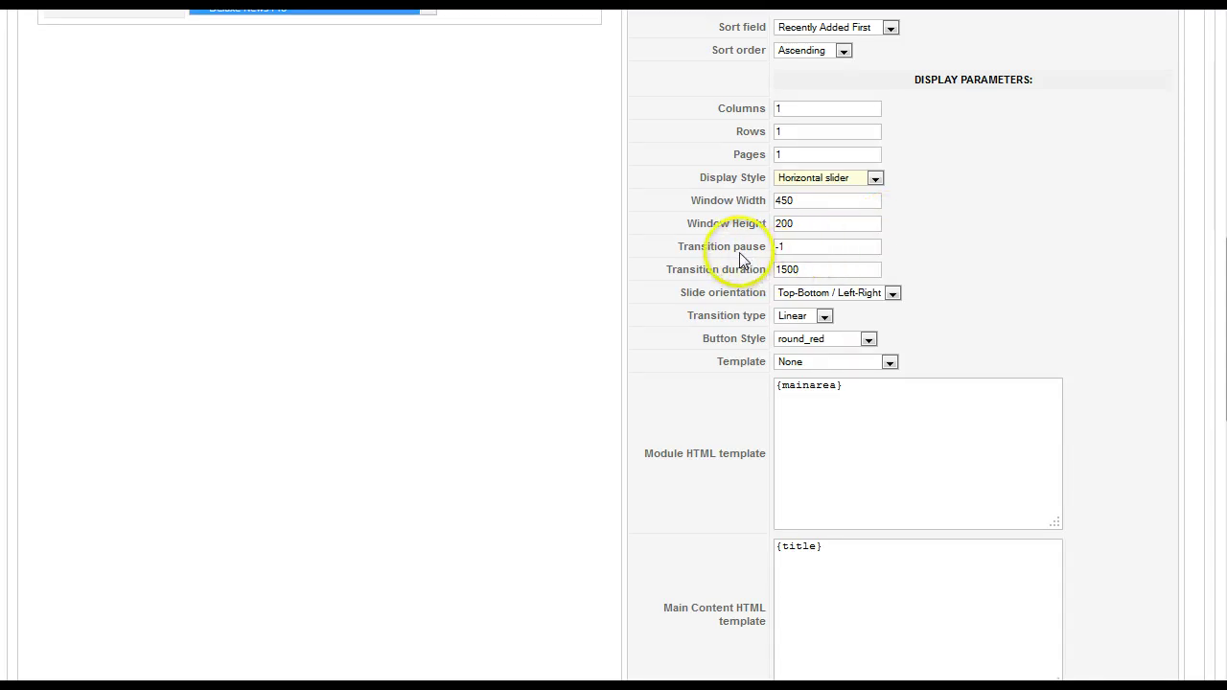
mouse_move(744, 260)
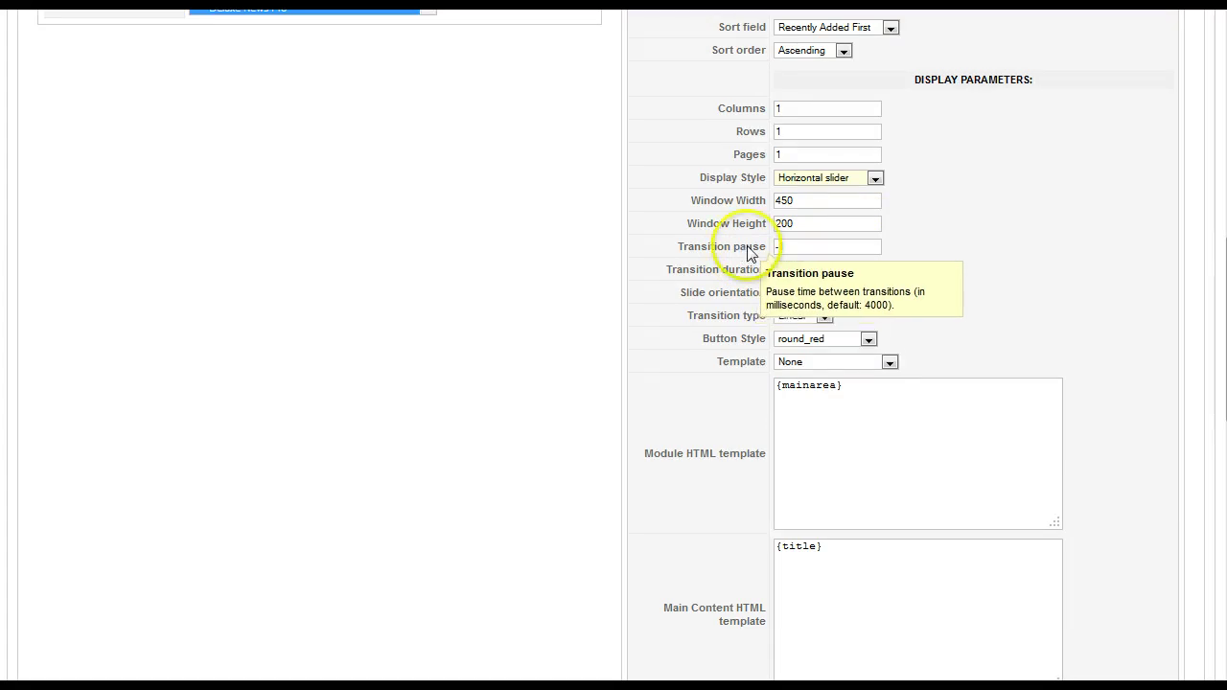
left_click(783, 250)
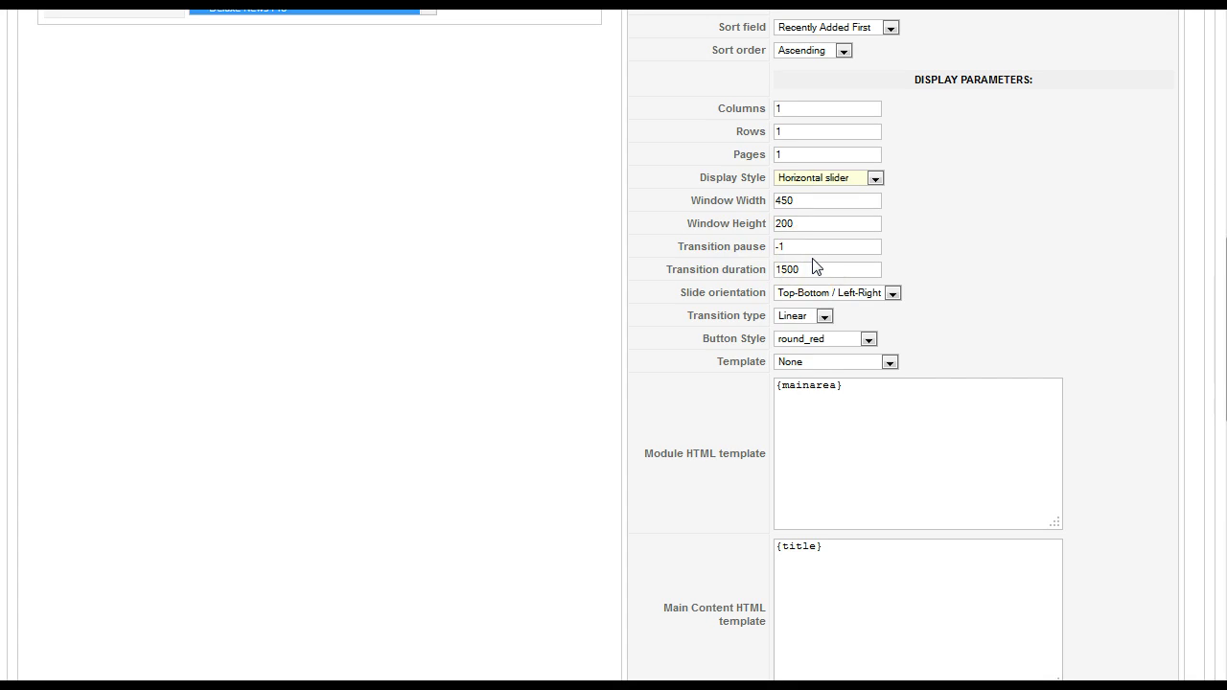
double_click(775, 245)
type("100")
Inspect the Transition duration setting and the Slide orientation choices, keeping Top-Bottom / Left-Right
double_click(780, 272)
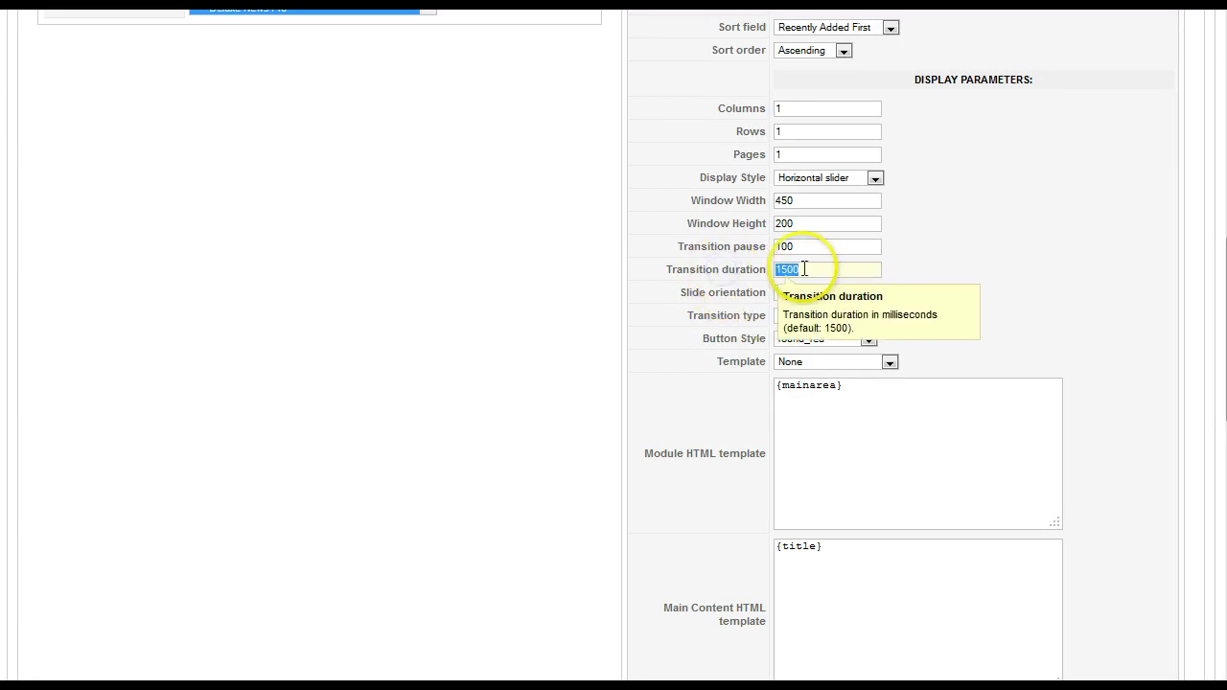
double_click(776, 271)
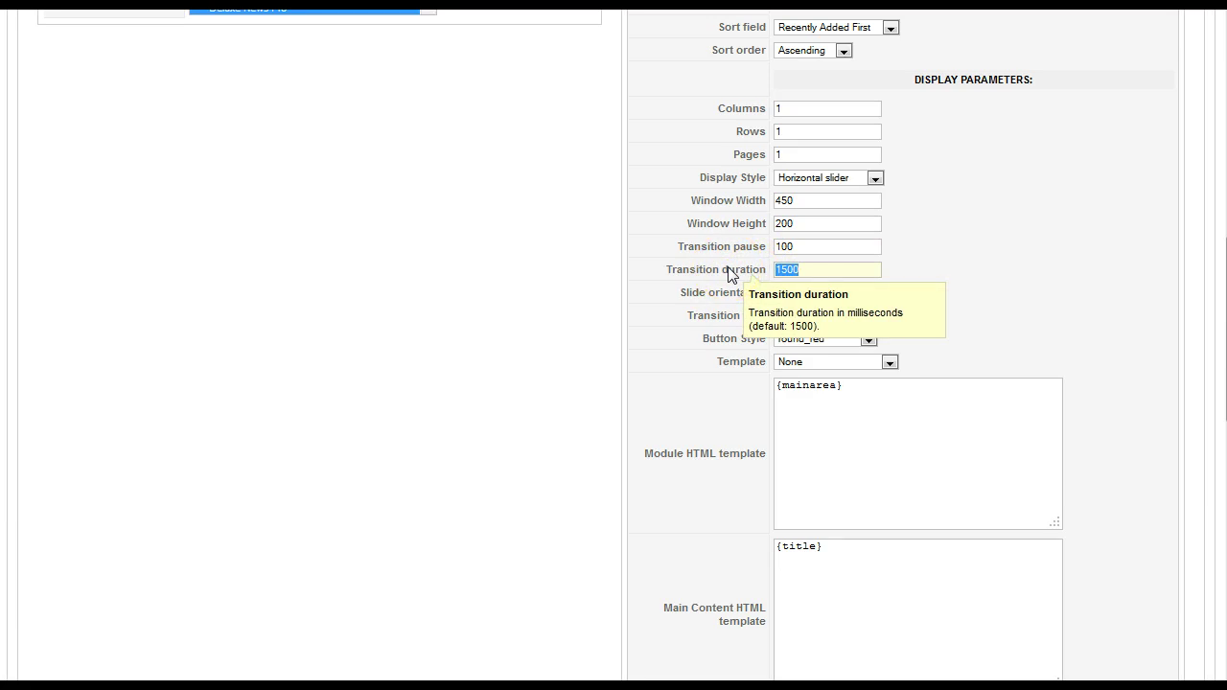
mouse_move(715, 302)
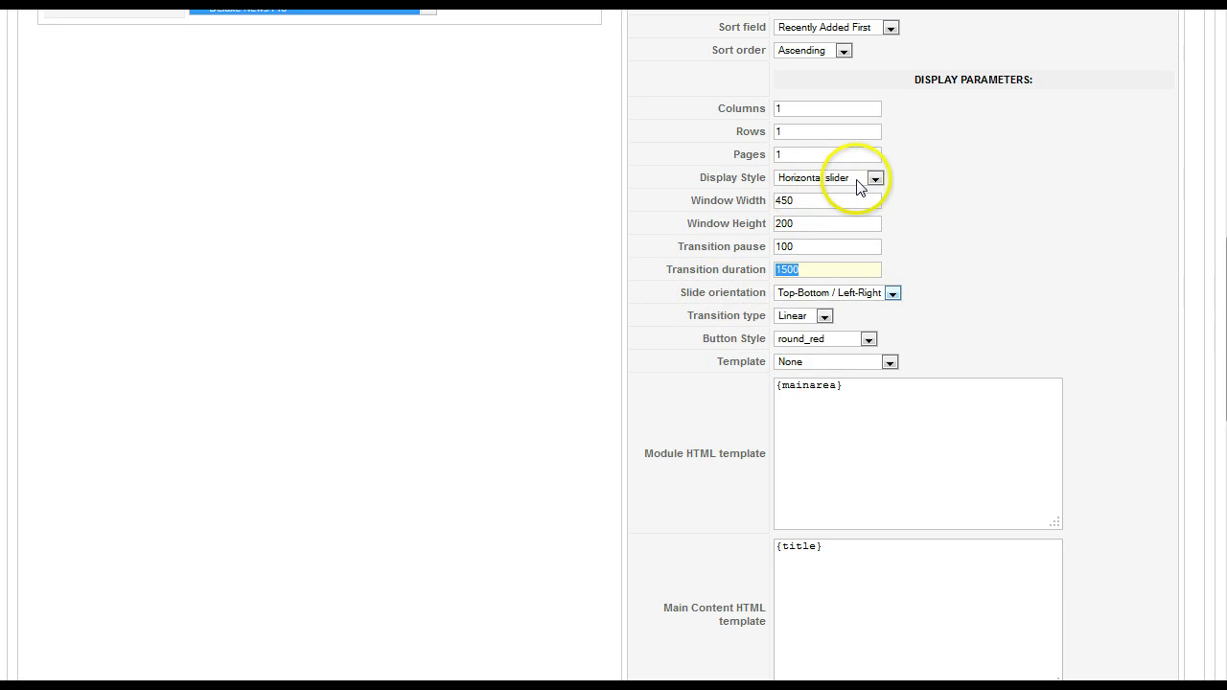
left_click(892, 294)
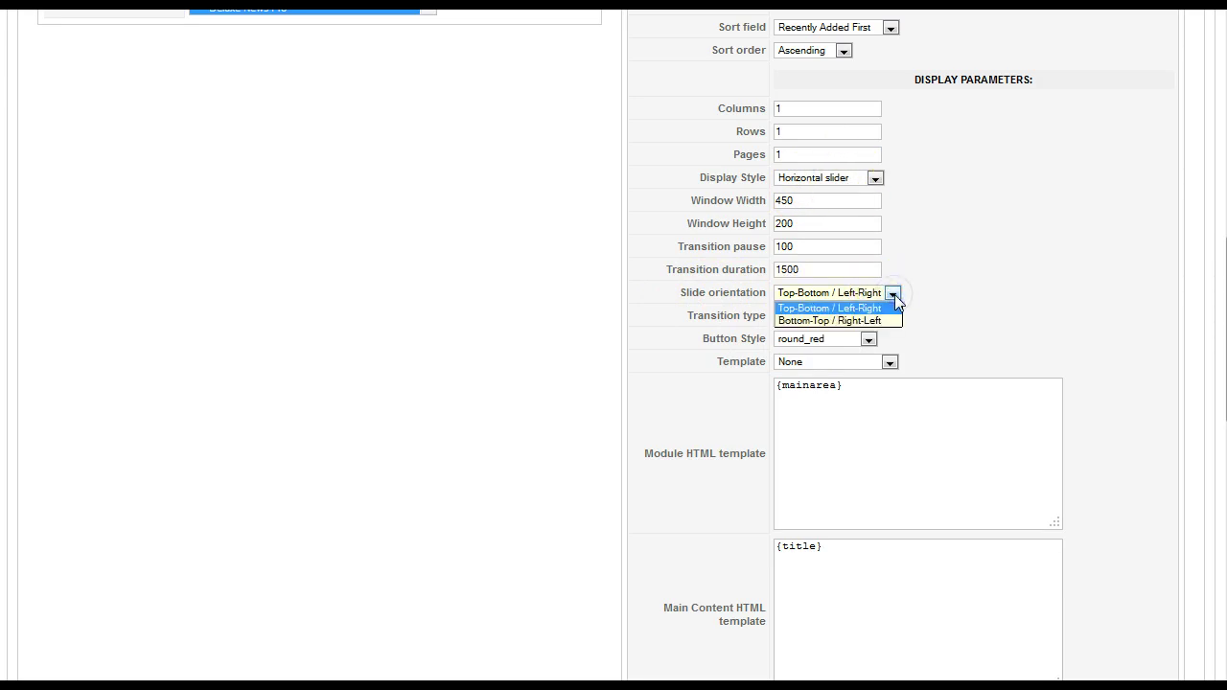
left_click(876, 308)
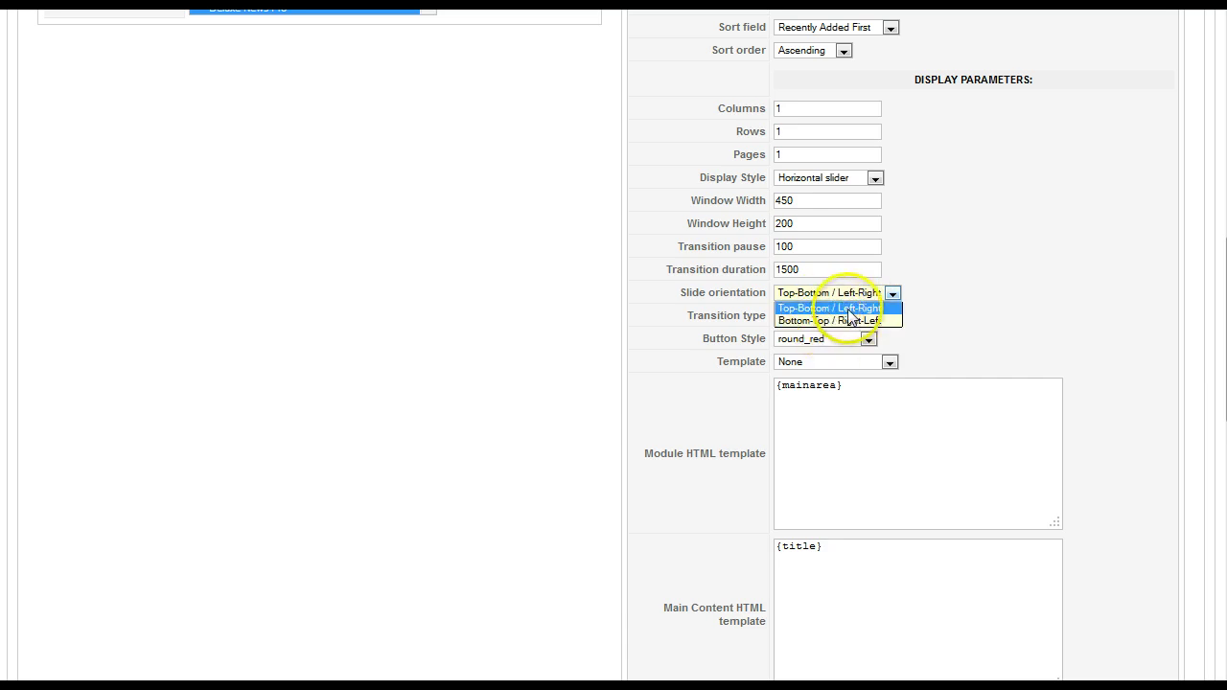
left_click(848, 309)
Review the available Transition type and Button Style options, keeping Linear and round_red
left_click(824, 316)
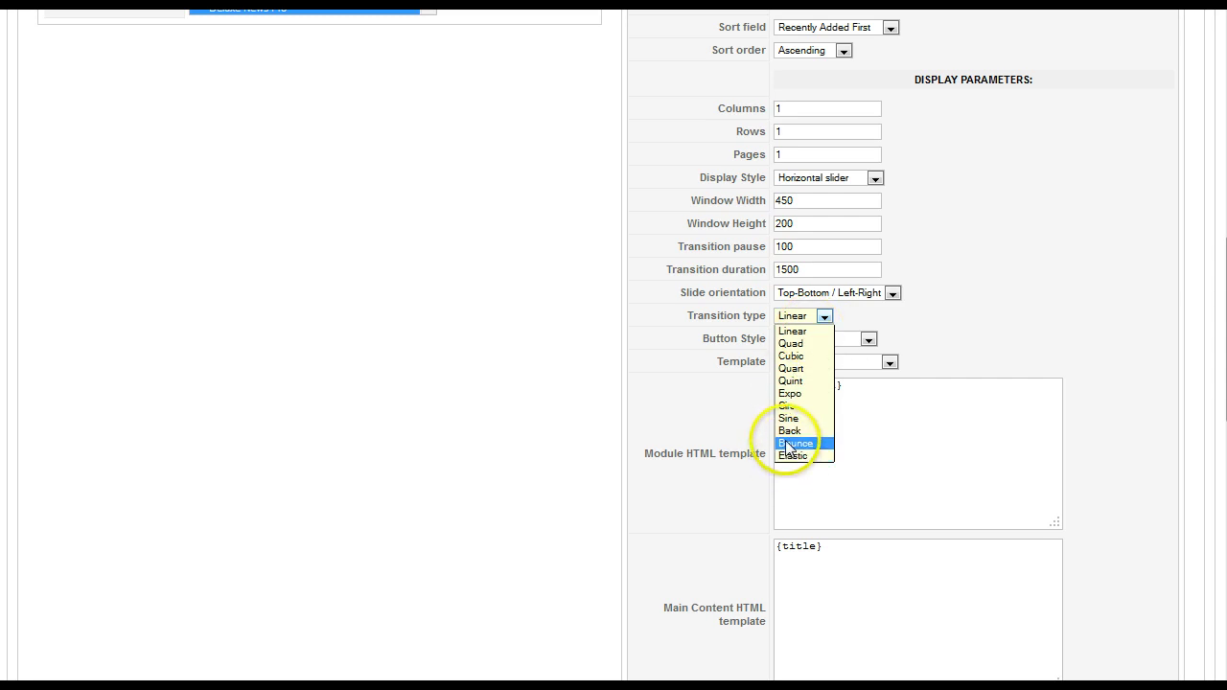
left_click(806, 321)
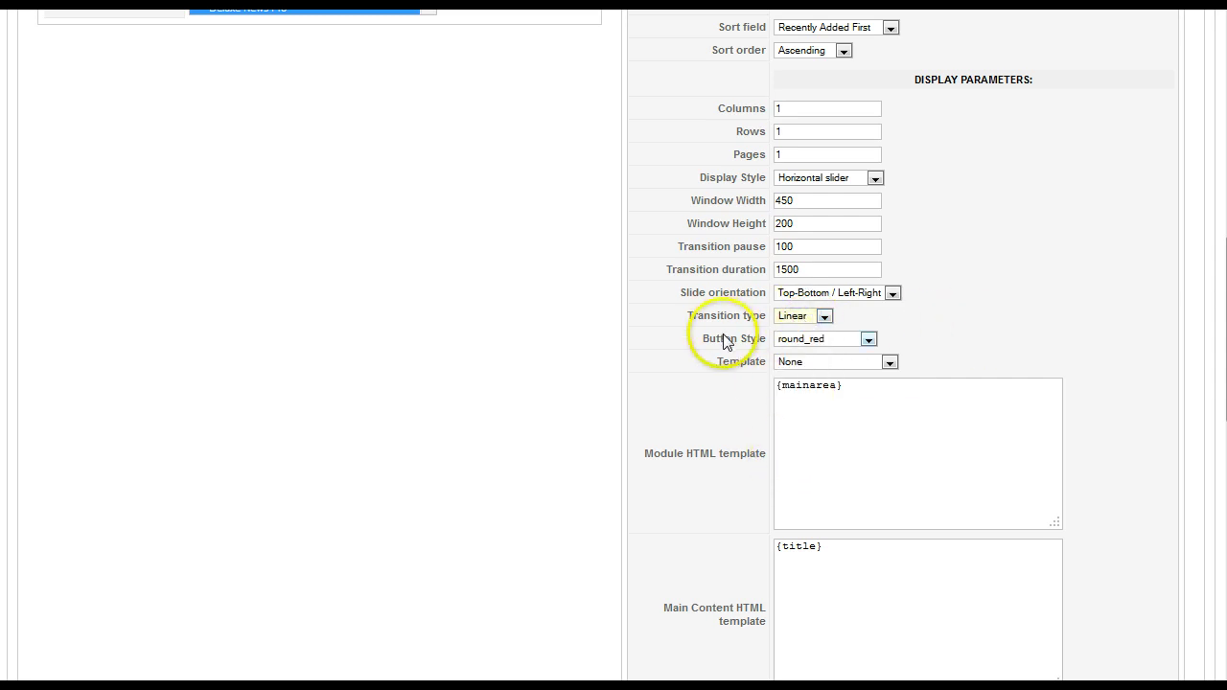
left_click(868, 341)
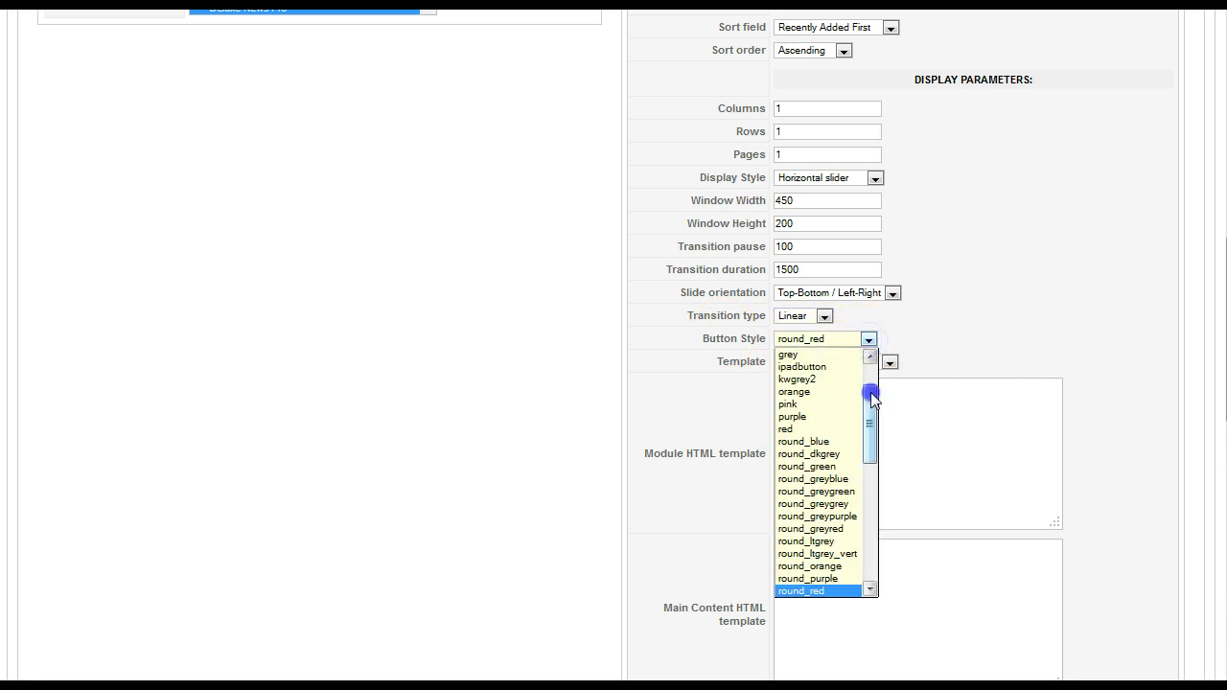
mouse_move(870, 384)
left_mouse_down()
mouse_move(867, 535)
mouse_move(866, 356)
mouse_move(865, 528)
mouse_move(881, 443)
mouse_move(868, 364)
left_mouse_up()
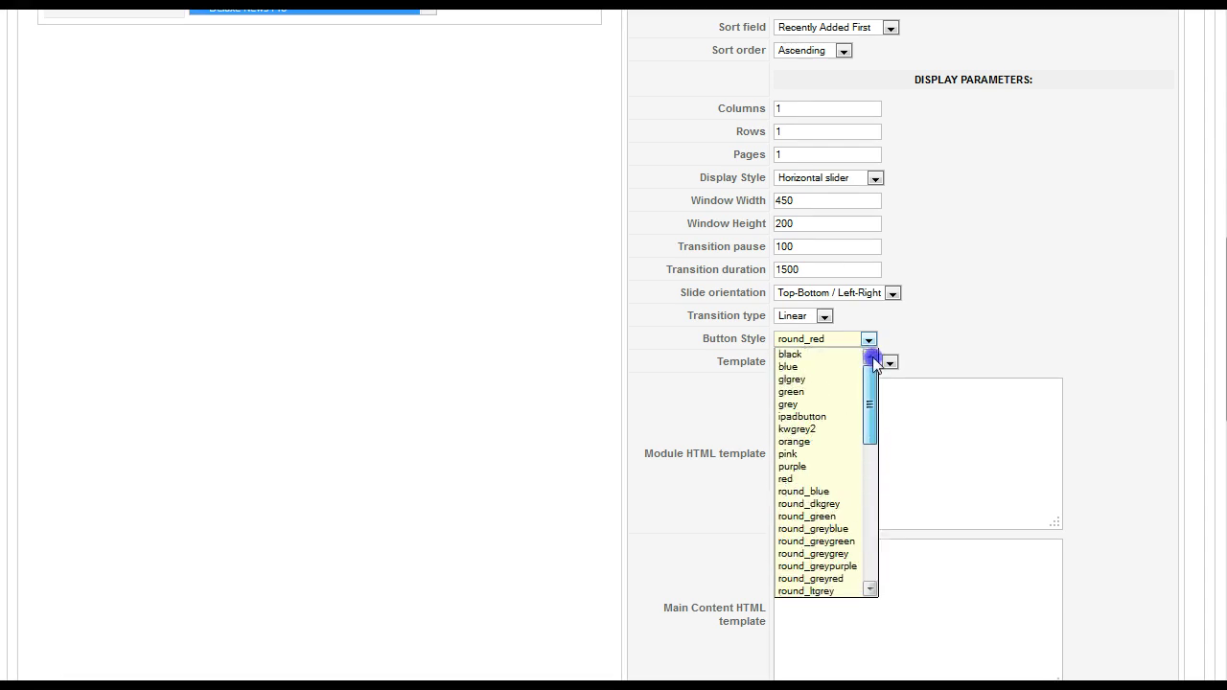
left_click(931, 310)
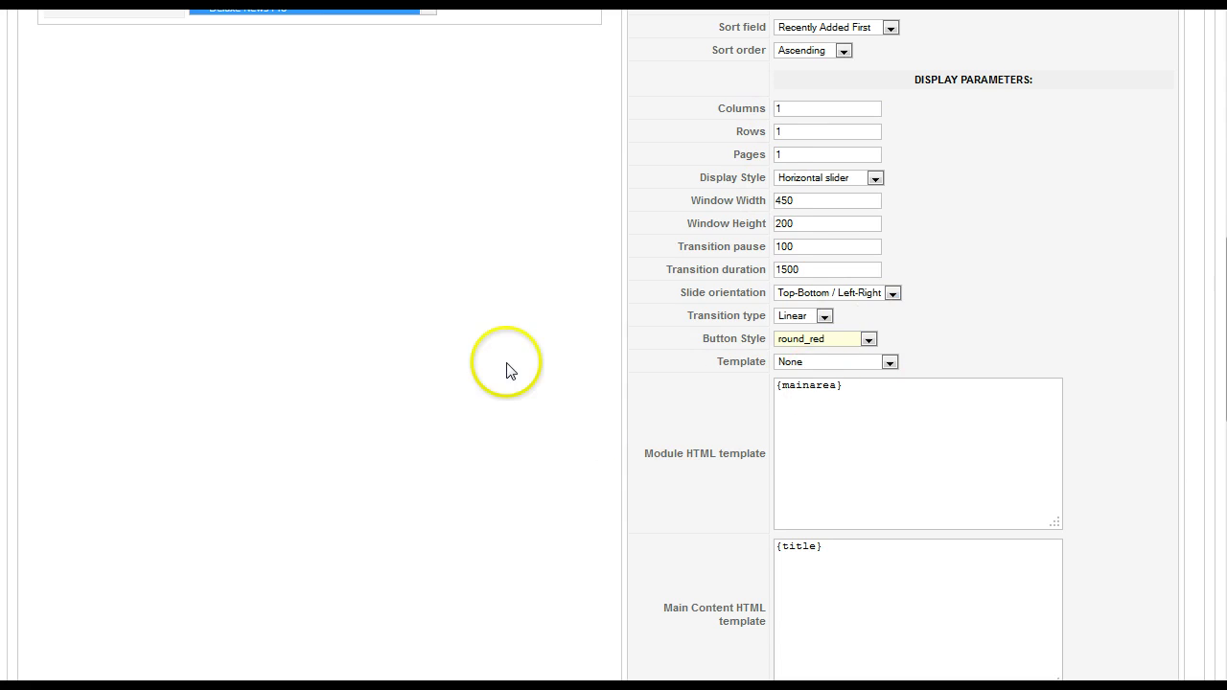
Add {morearea} on a line below {mainarea} in the Module HTML template and examine the 'More' area configuration
scroll(613, 323, "down", 3)
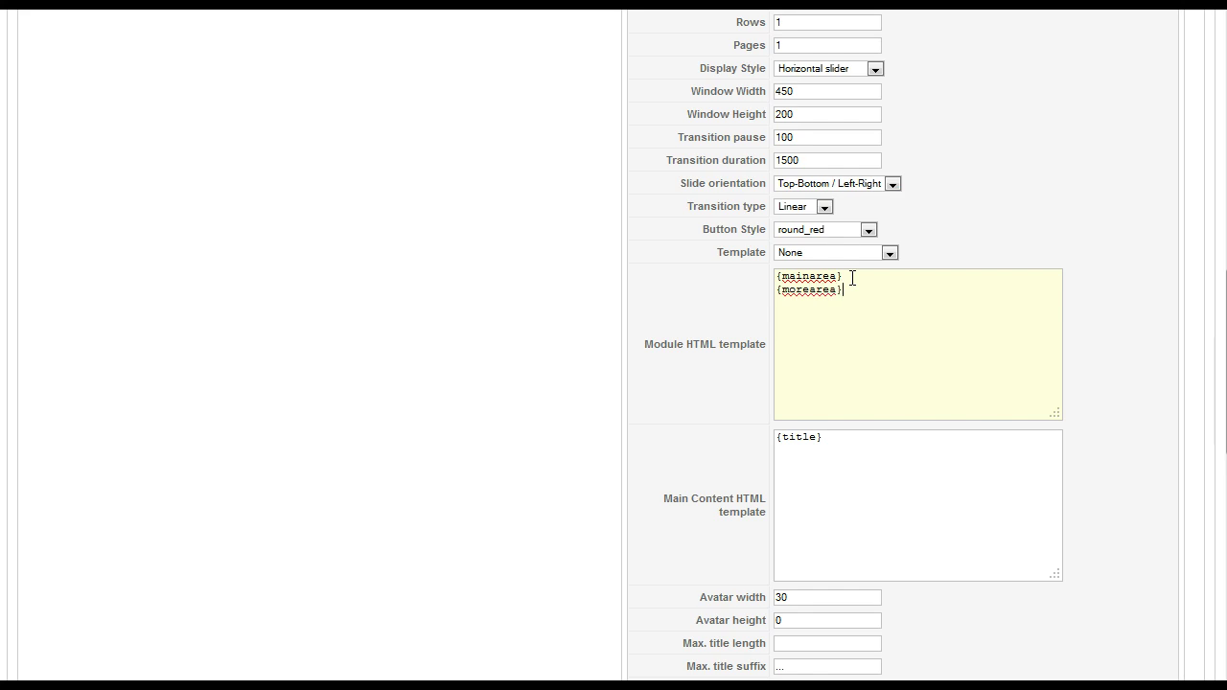
scroll(778, 268, "down", 2)
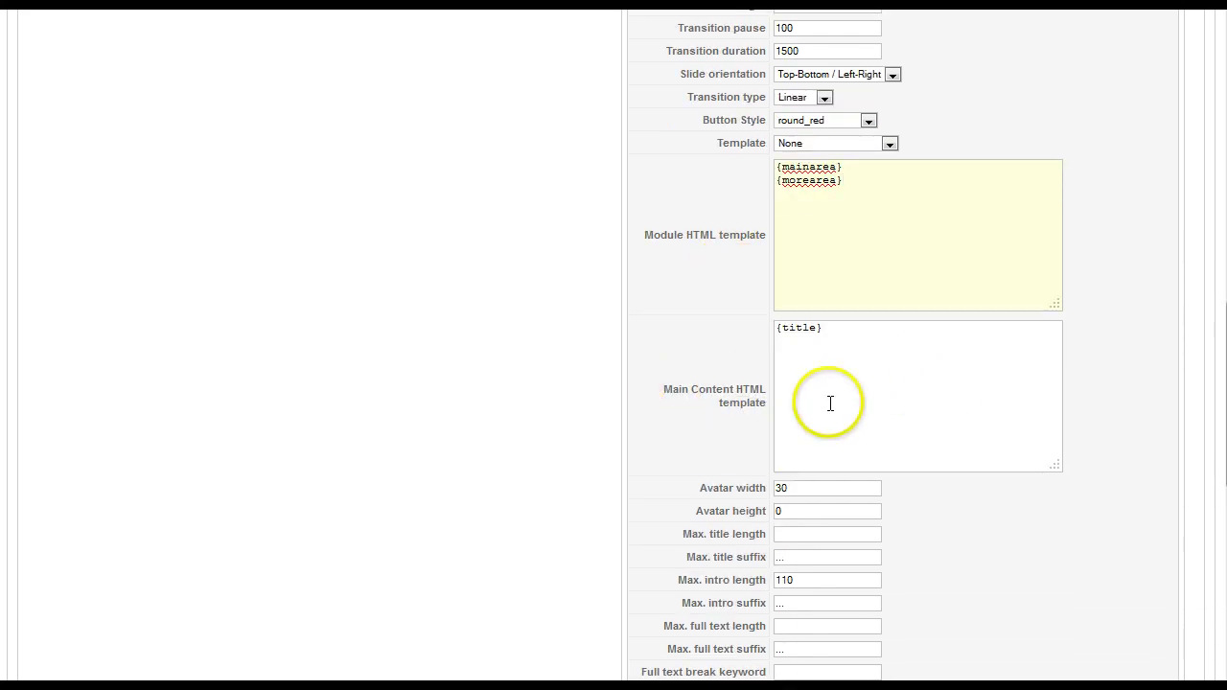
scroll(567, 303, "down", 10)
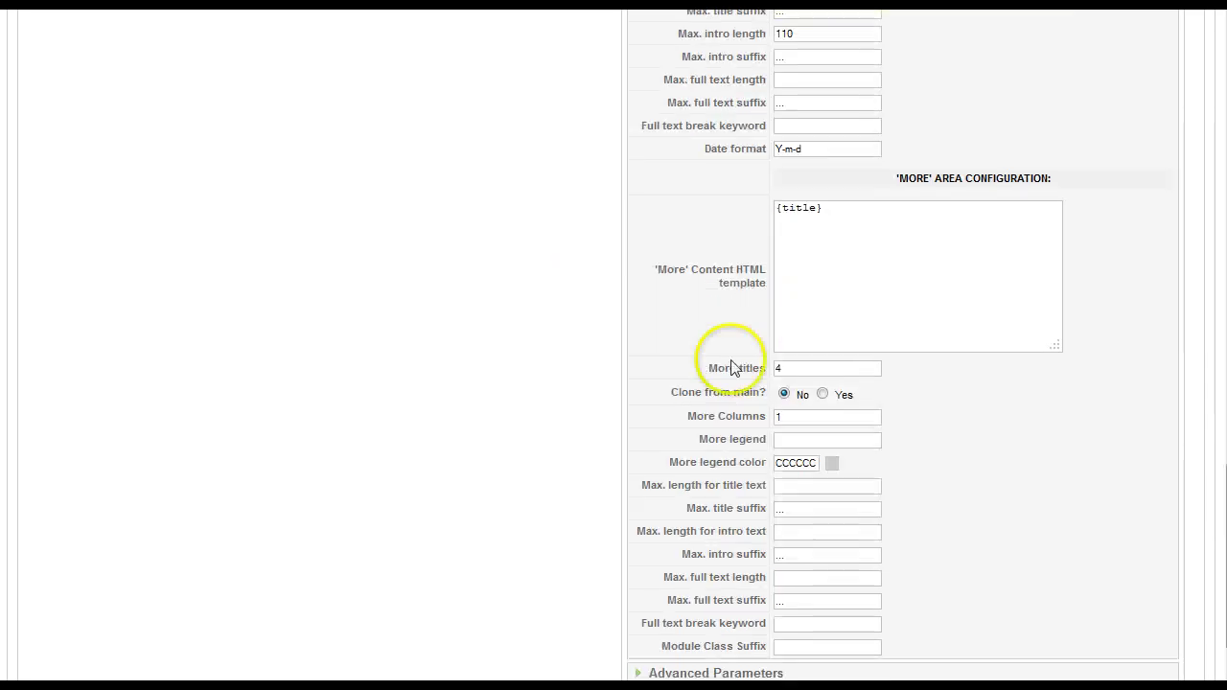
scroll(999, 424, "up", 10)
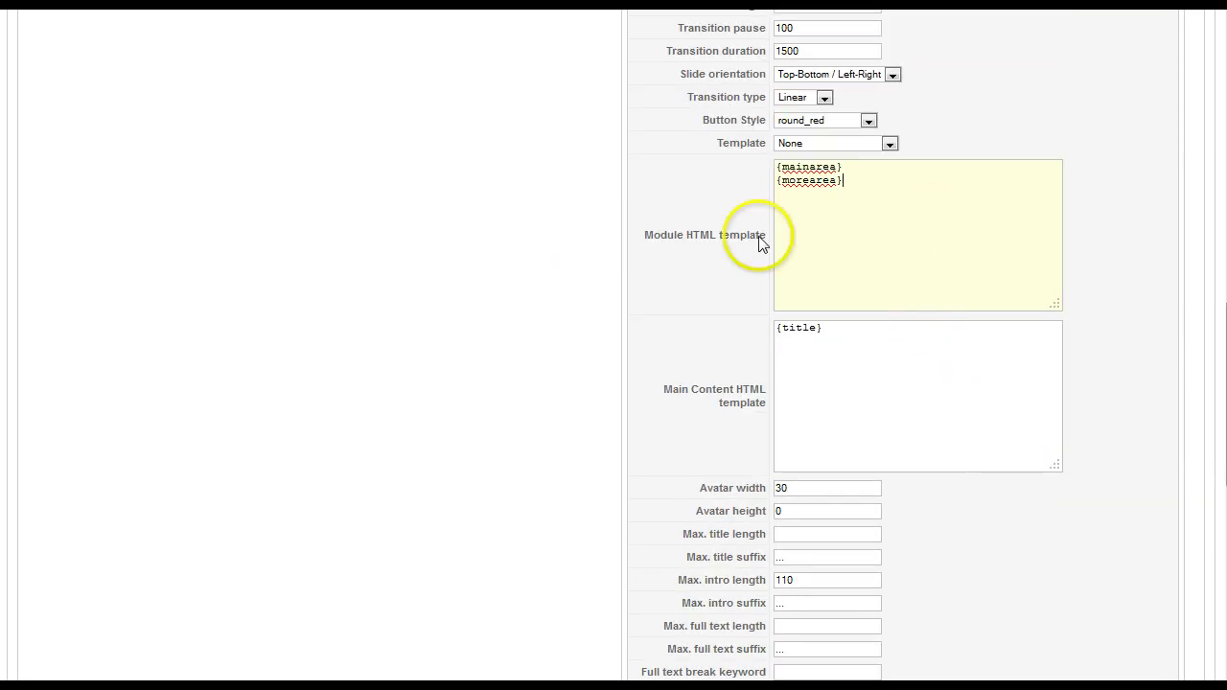
Insert a <br> tag after {mainarea} in the Module HTML template to separate it from {morearea}
scroll(841, 378, "down", 1)
scroll(841, 379, "down", 9)
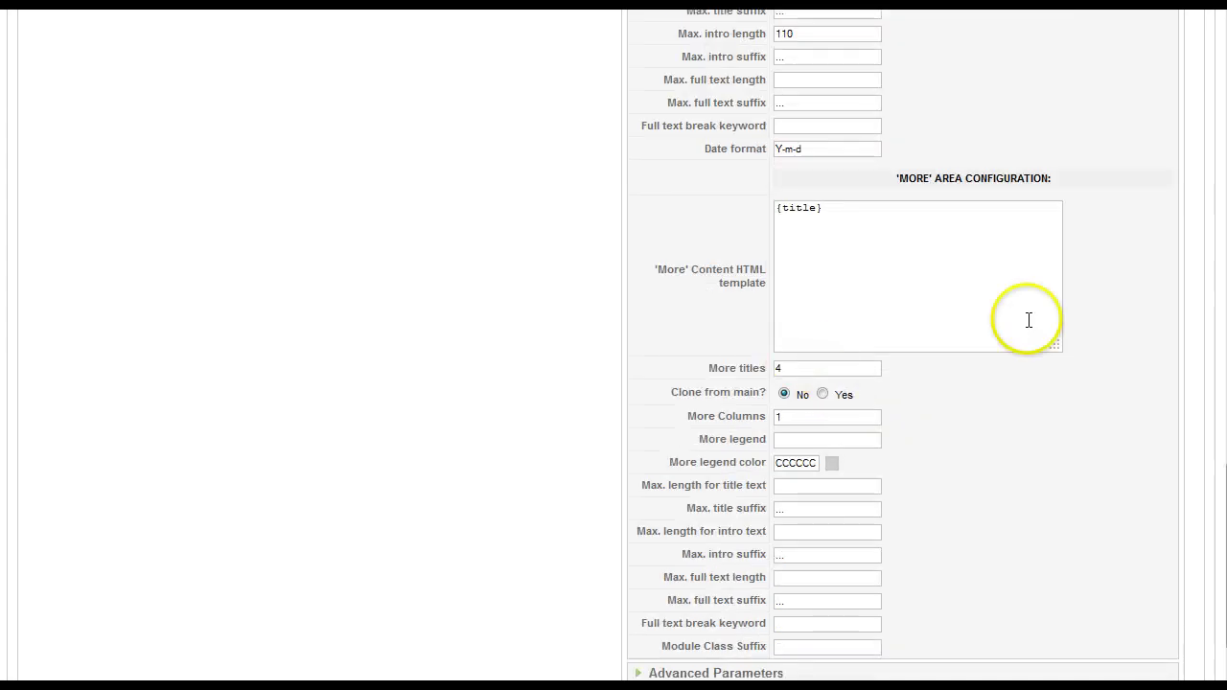
scroll(876, 332, "up", 9)
scroll(936, 346, "up", 4)
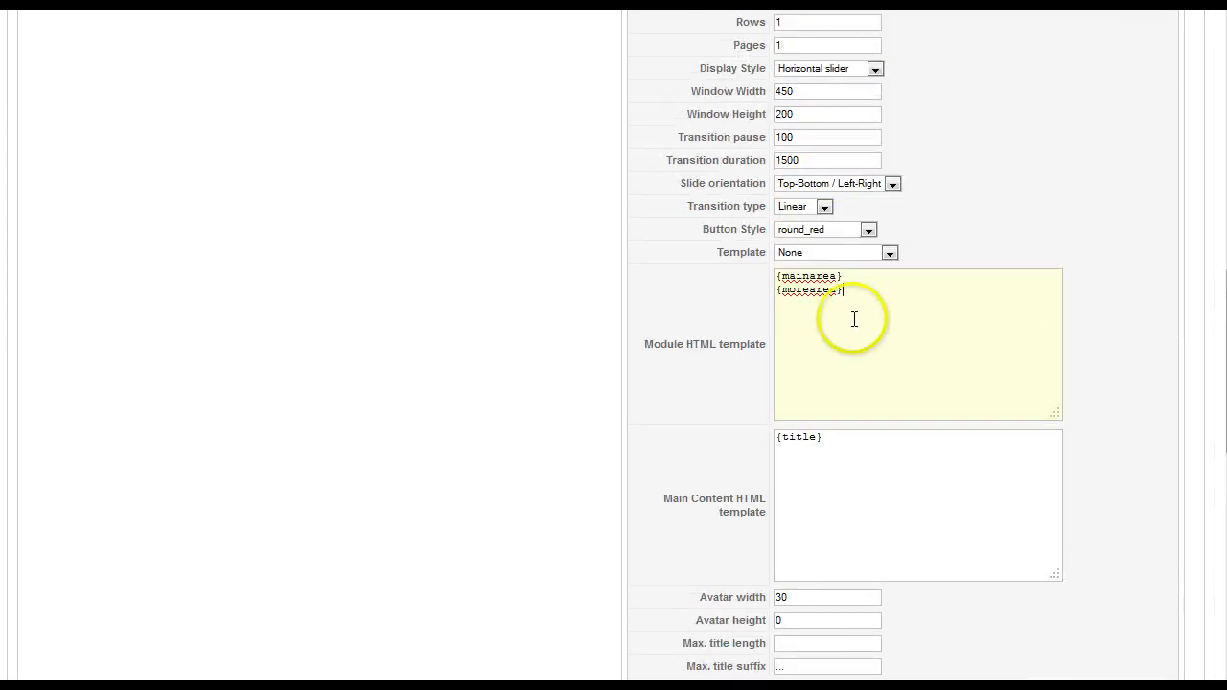
left_click(857, 289)
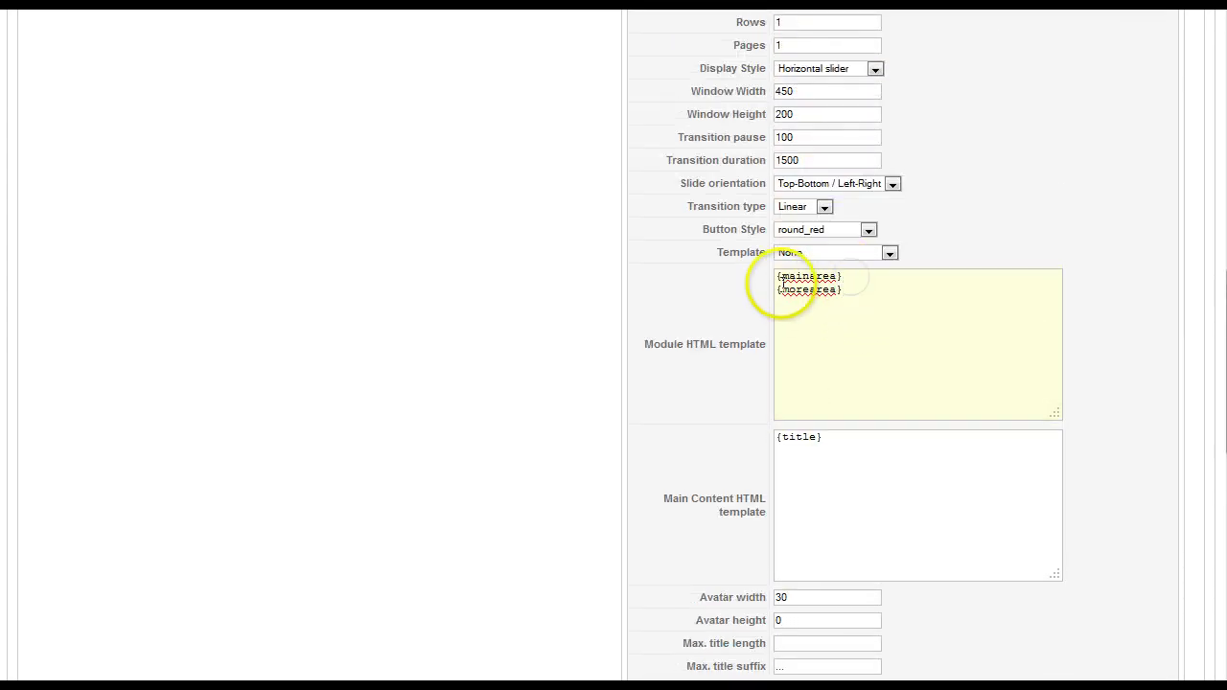
left_click_drag(781, 280, 882, 291)
left_click(842, 295)
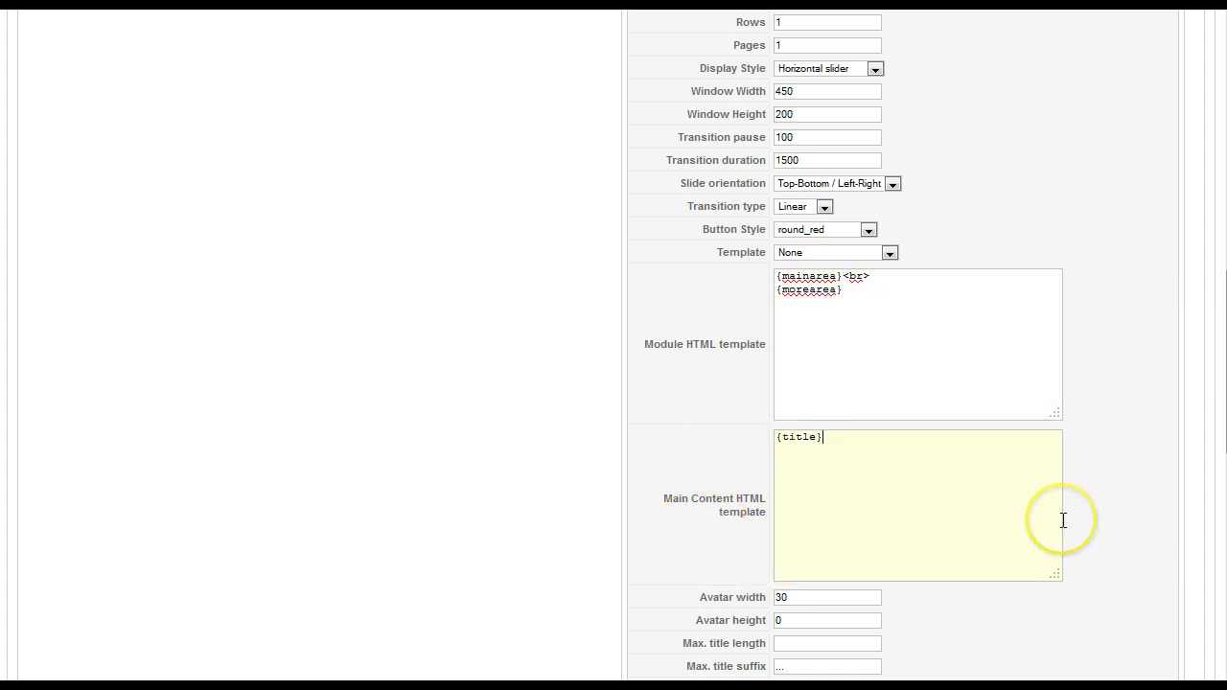
Set both Columns and Rows to 2 in the display parameters
scroll(1059, 431, "up", 3)
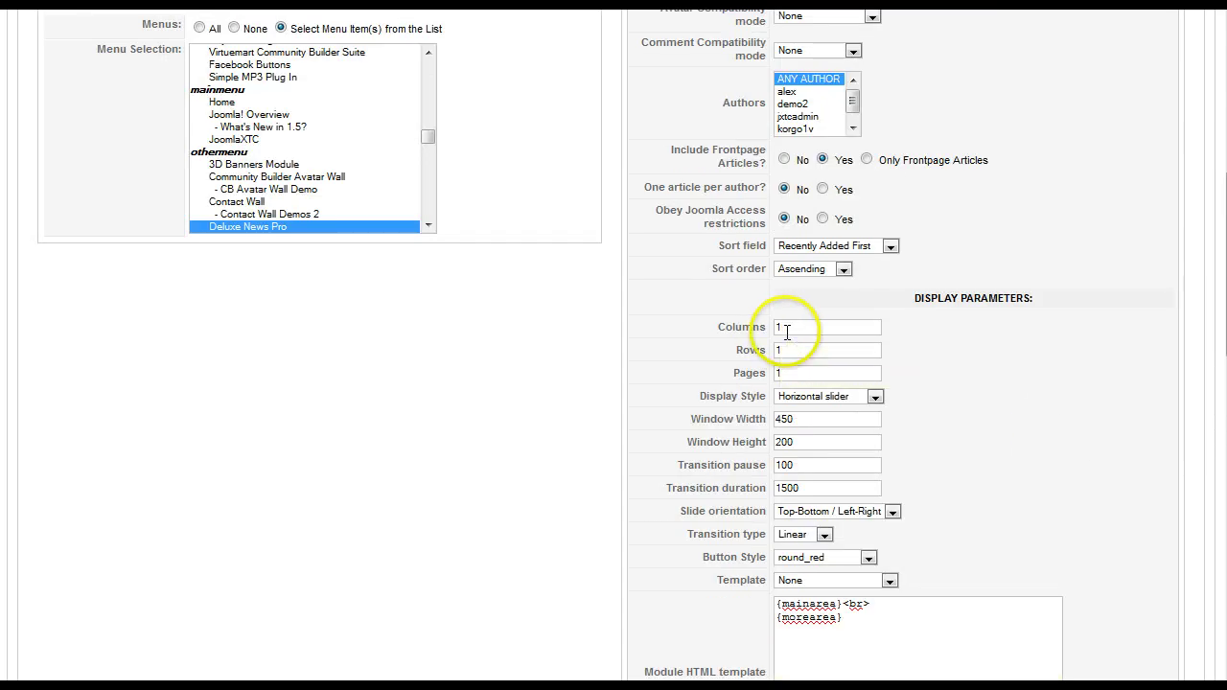
type("2")
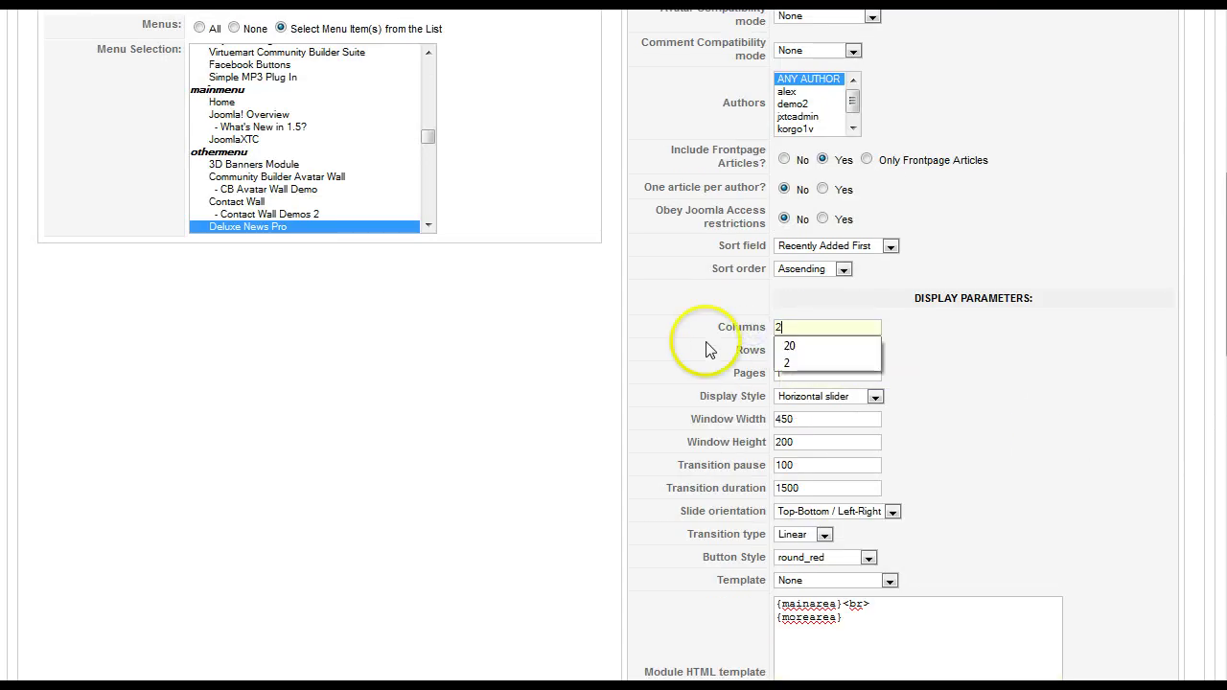
left_click(945, 303)
type("2")
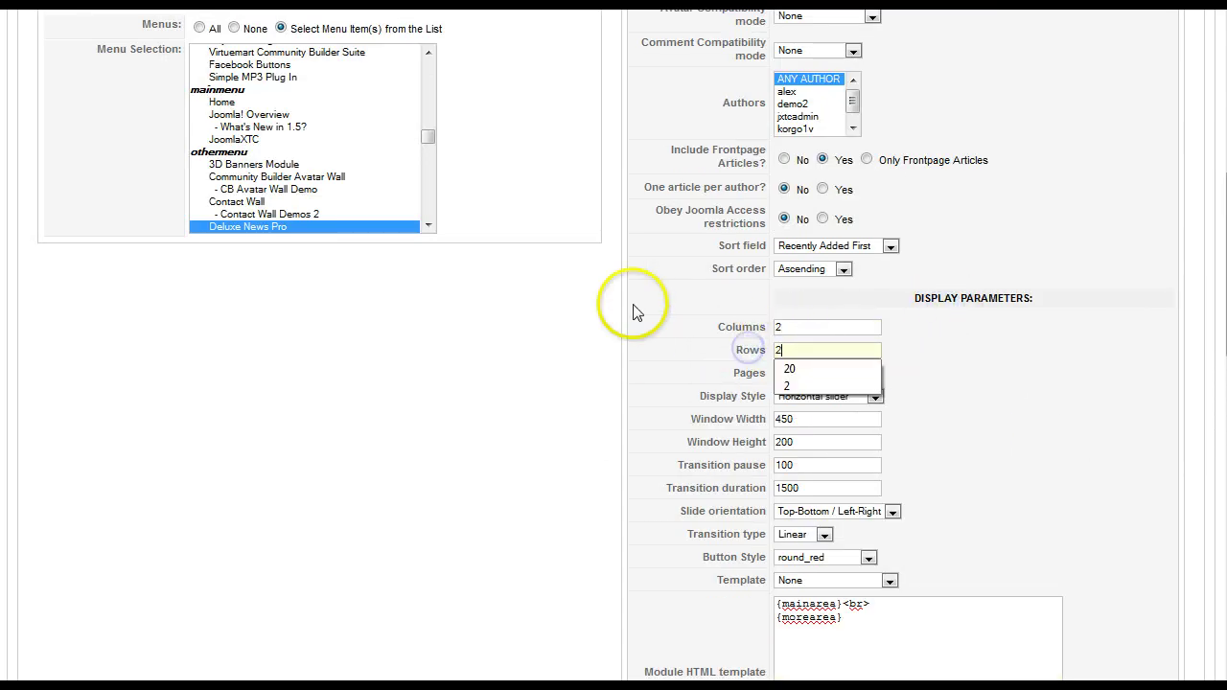
Put an asterisk and a space before {title} in the 'More' Content HTML template
scroll(838, 288, "down", 3)
scroll(706, 307, "down", 4)
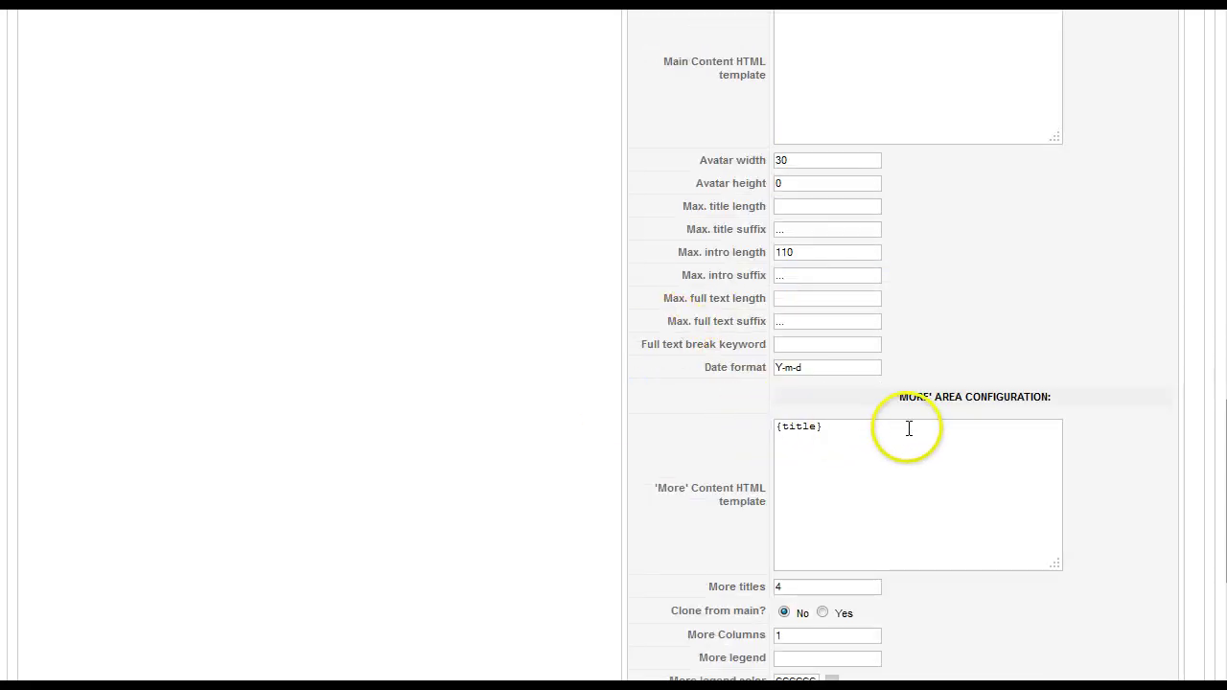
left_click(776, 426)
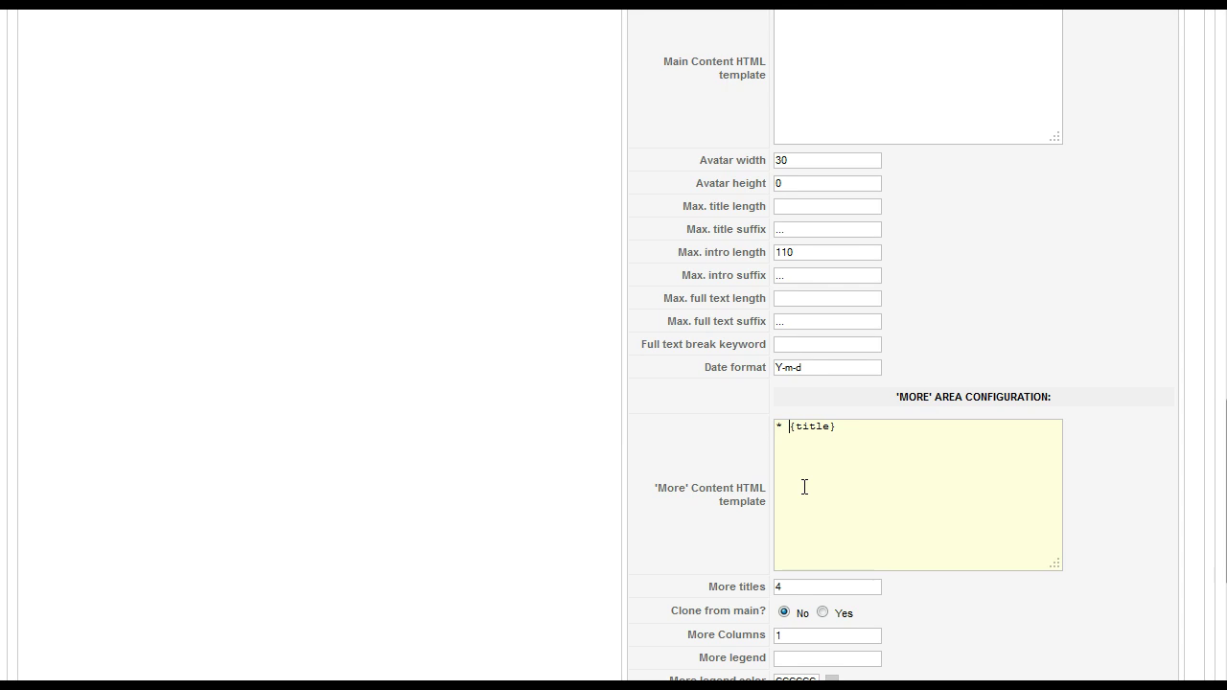
Compare the More Columns setting with the main display parameters and apply the module changes
scroll(935, 419, "up", 4)
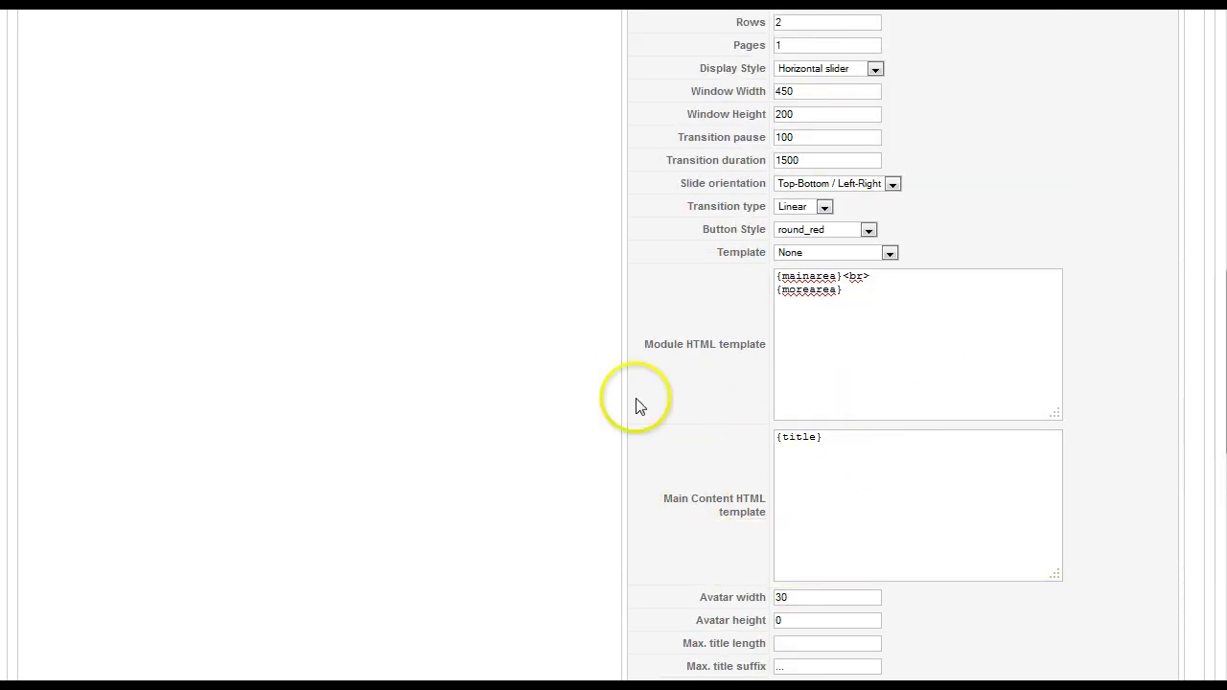
scroll(597, 444, "down", 6)
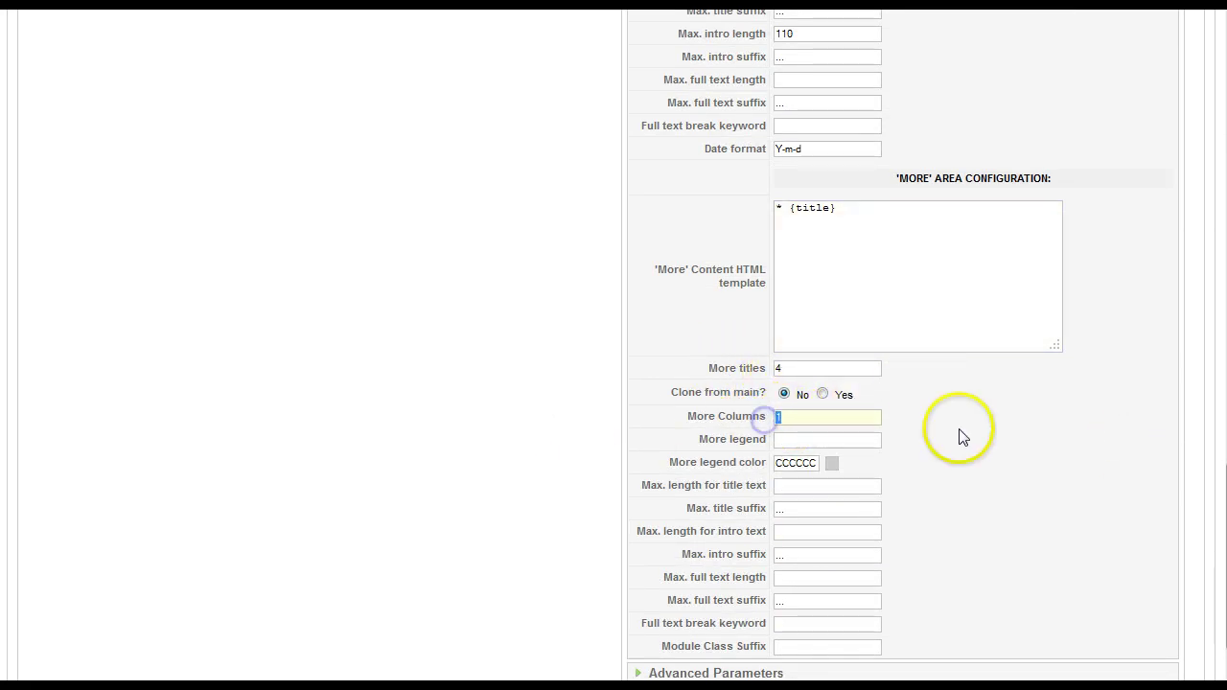
scroll(1053, 433, "up", 7)
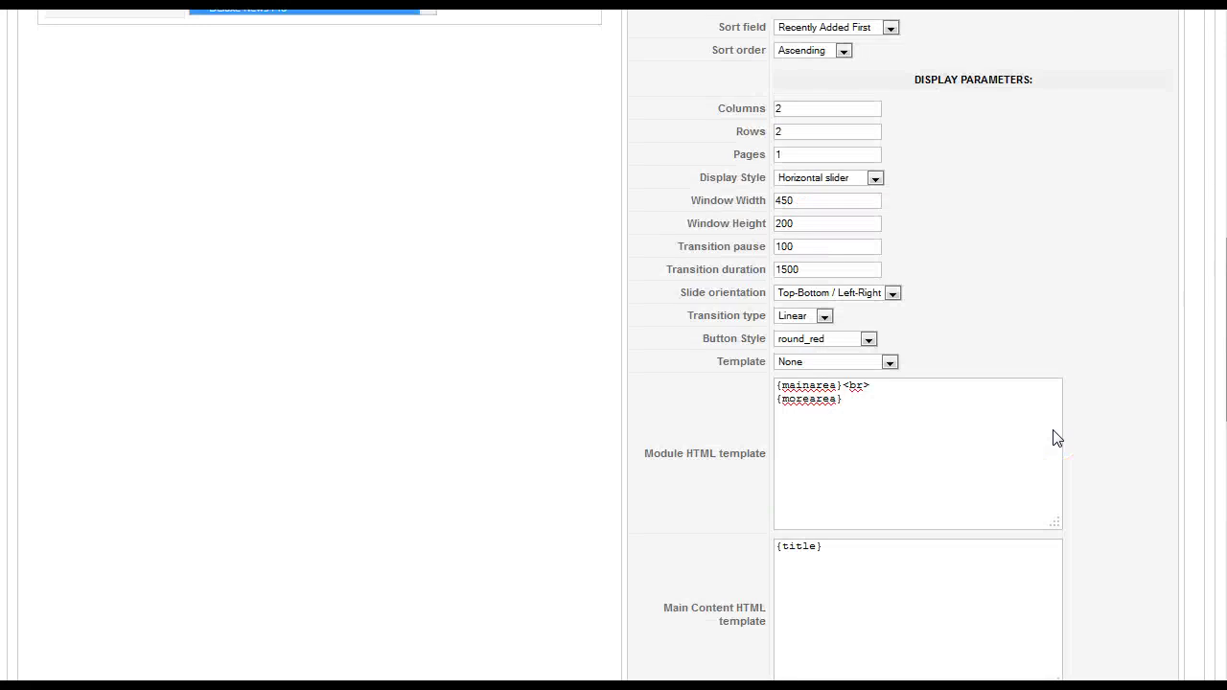
scroll(1053, 438, "down", 7)
left_click(945, 438)
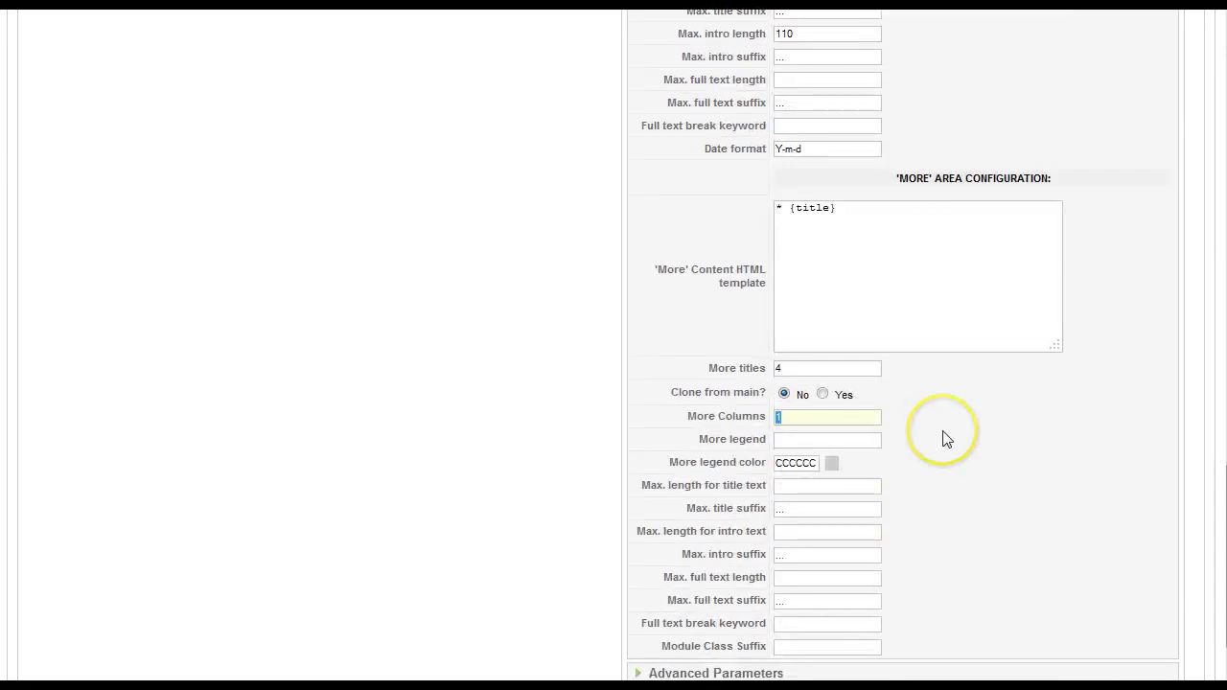
scroll(1087, 431, "up", 7)
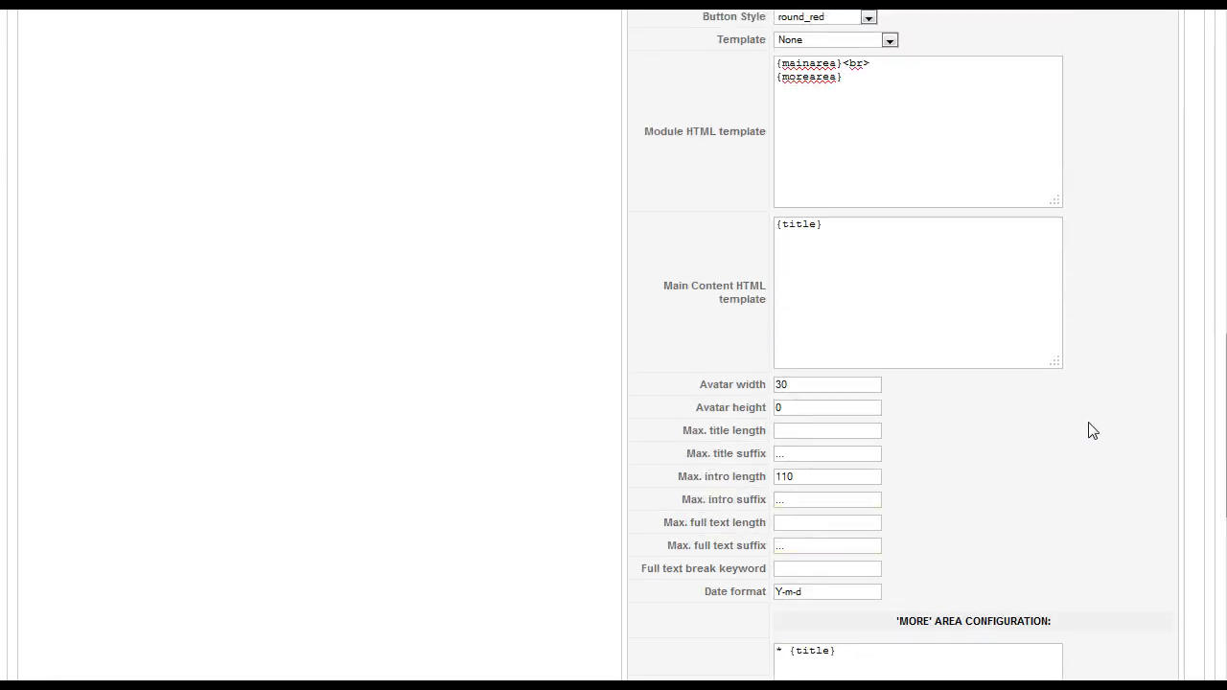
scroll(1087, 430, "up", 8)
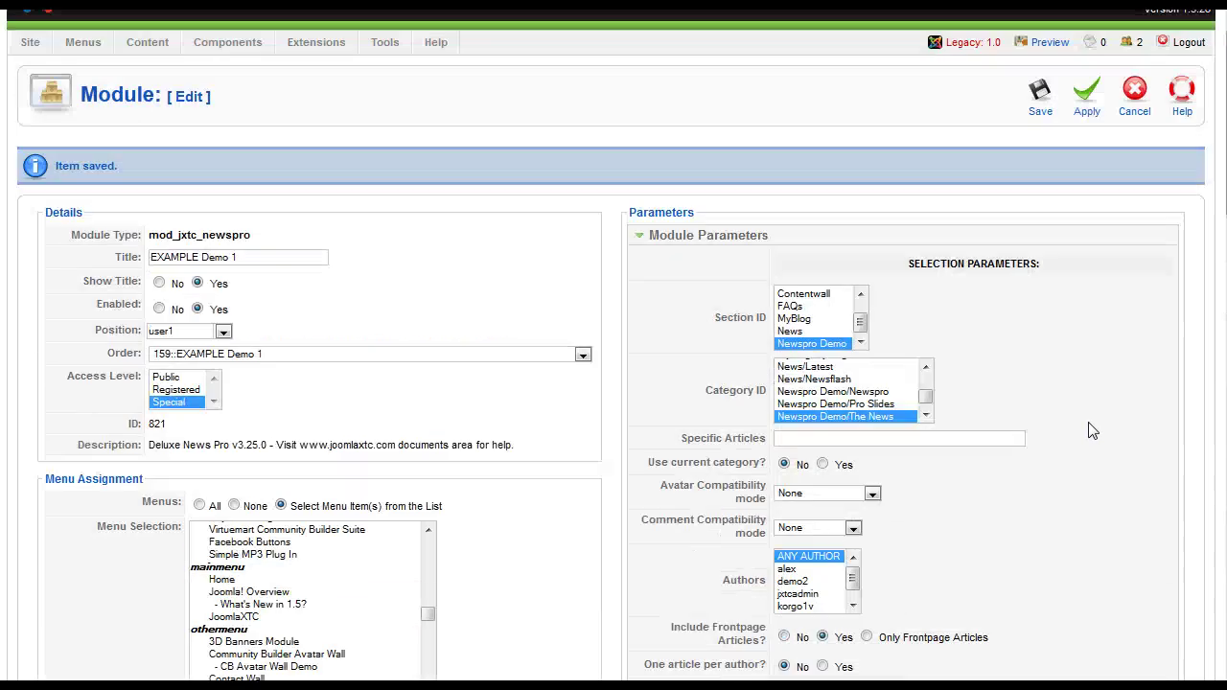
left_click(1088, 144)
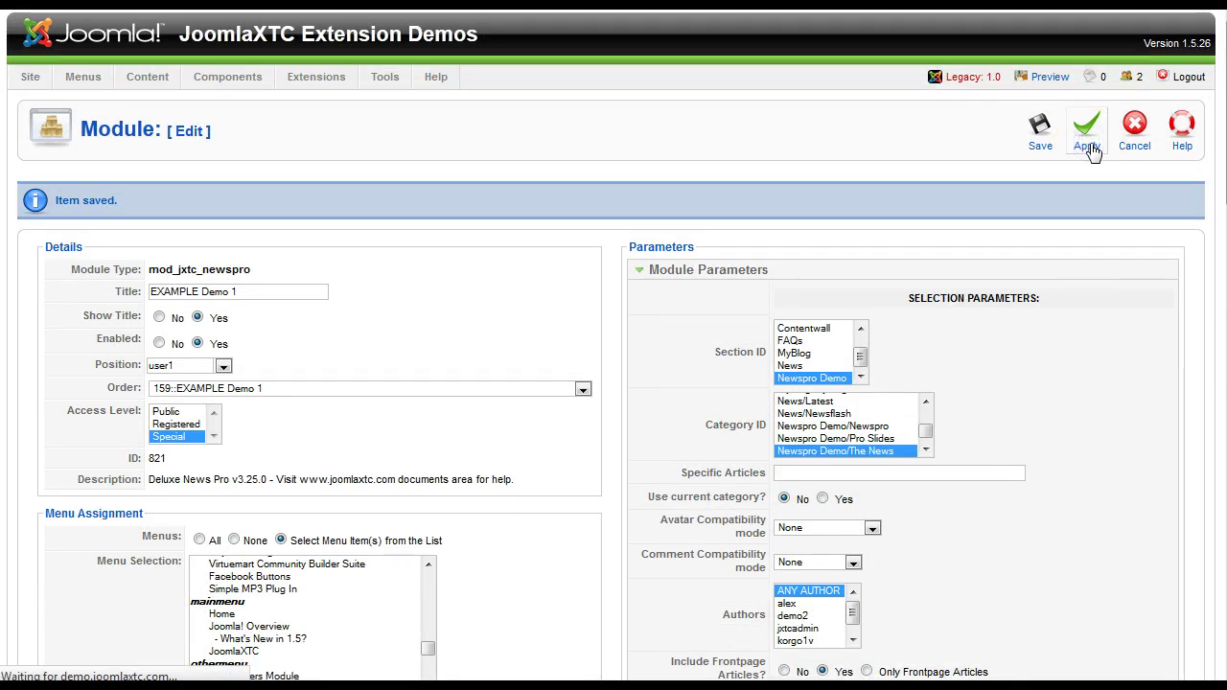
Switch to the demo page, reload it and examine the main and 'More' areas of EXAMPLE Demo 1
left_click(723, 75)
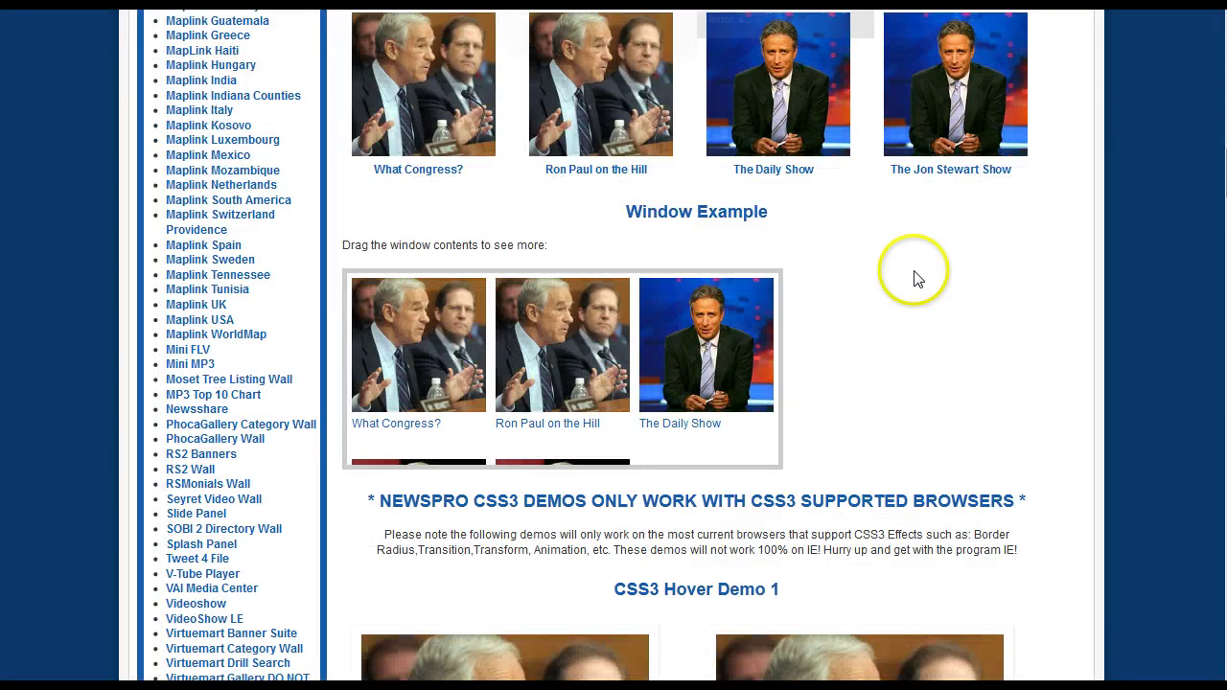
left_click(956, 300)
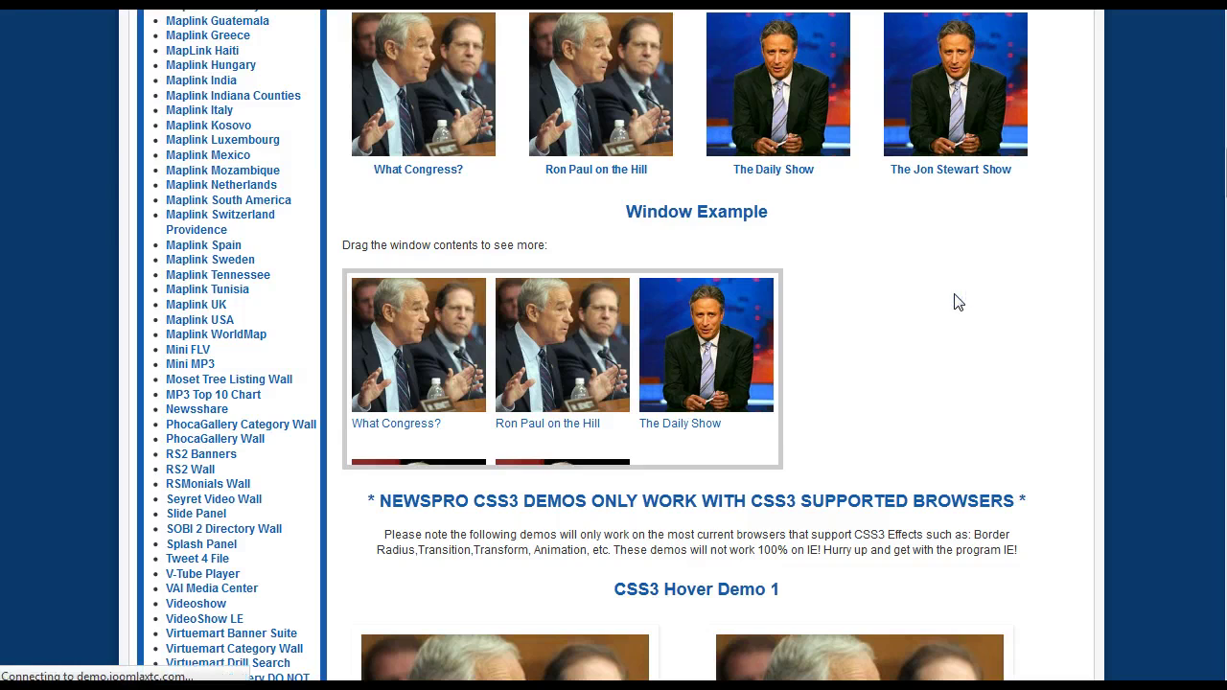
scroll(954, 302, "down", 3)
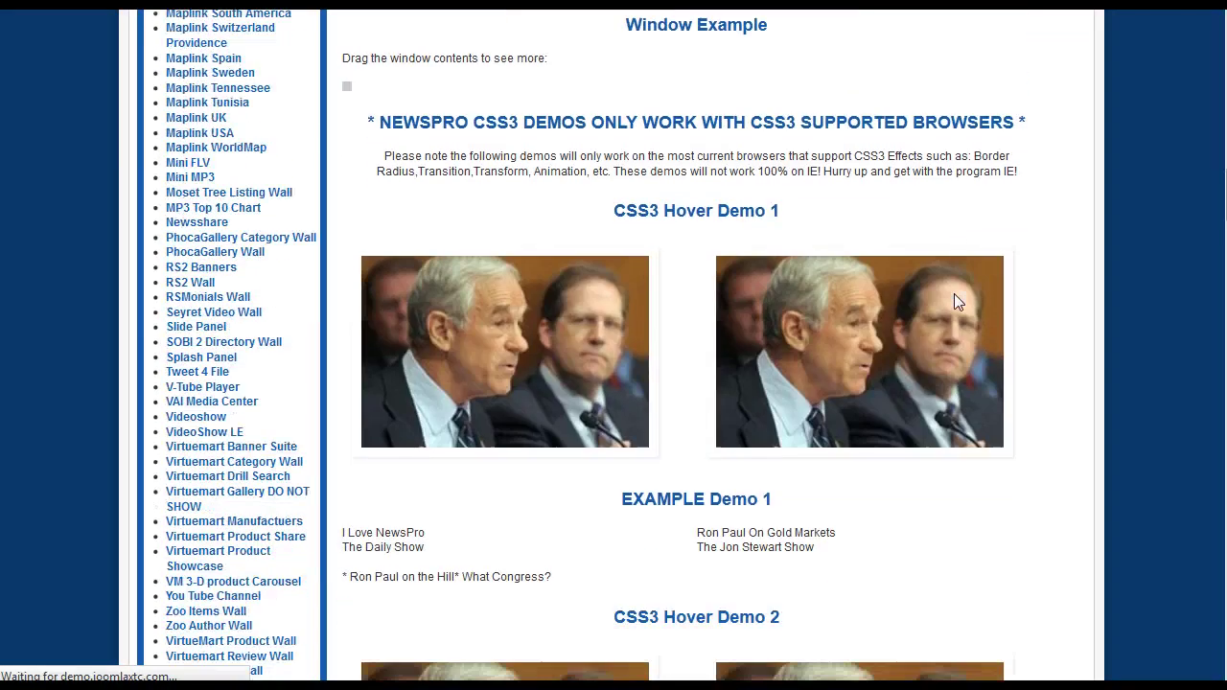
scroll(954, 303, "down", 3)
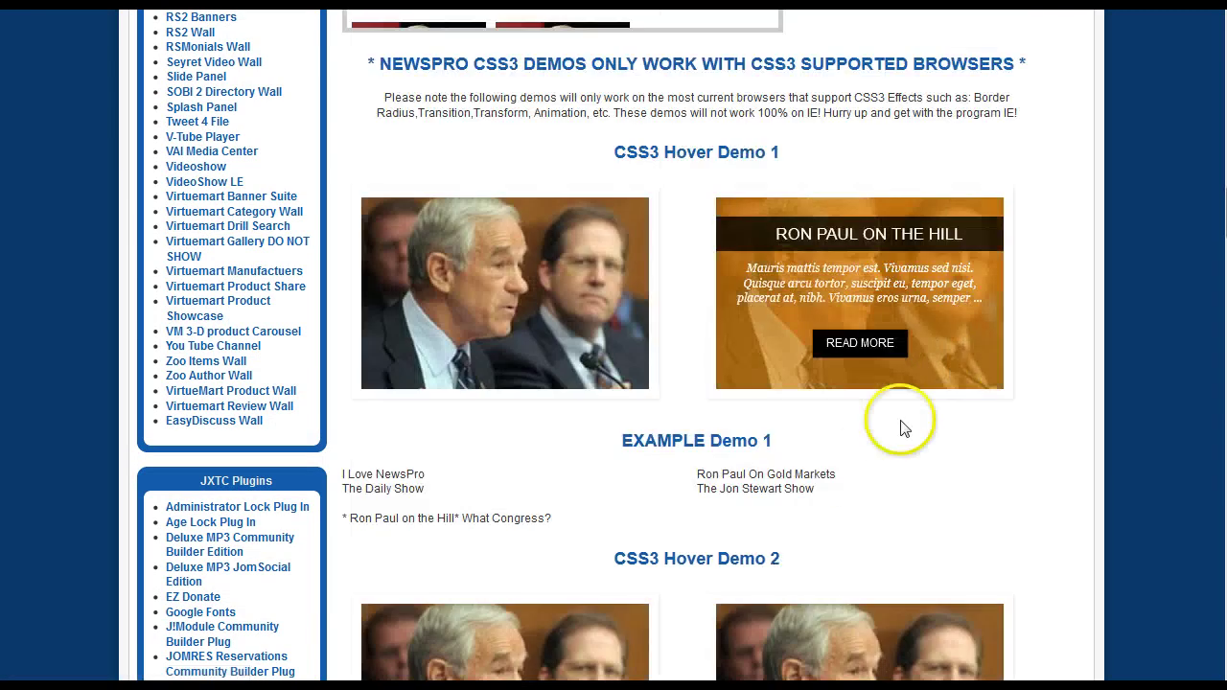
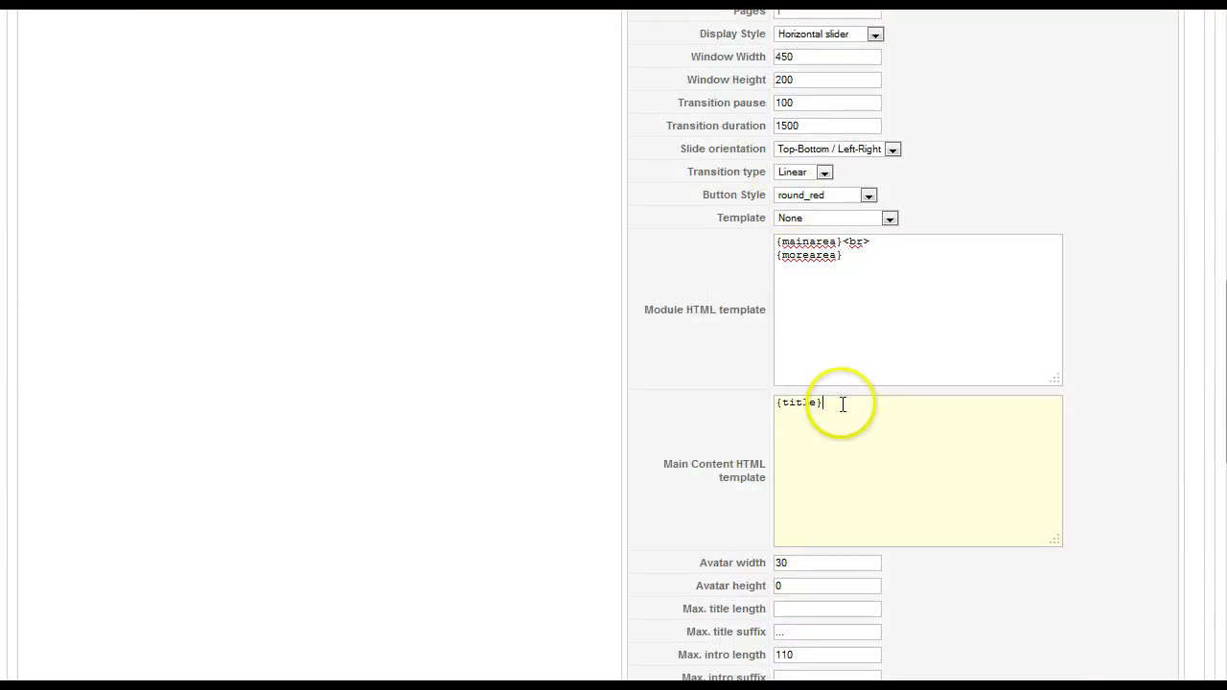
Add <br> after {title} and {intro} on the line below in the Main Content HTML template, and apply the changes
left_click(822, 404)
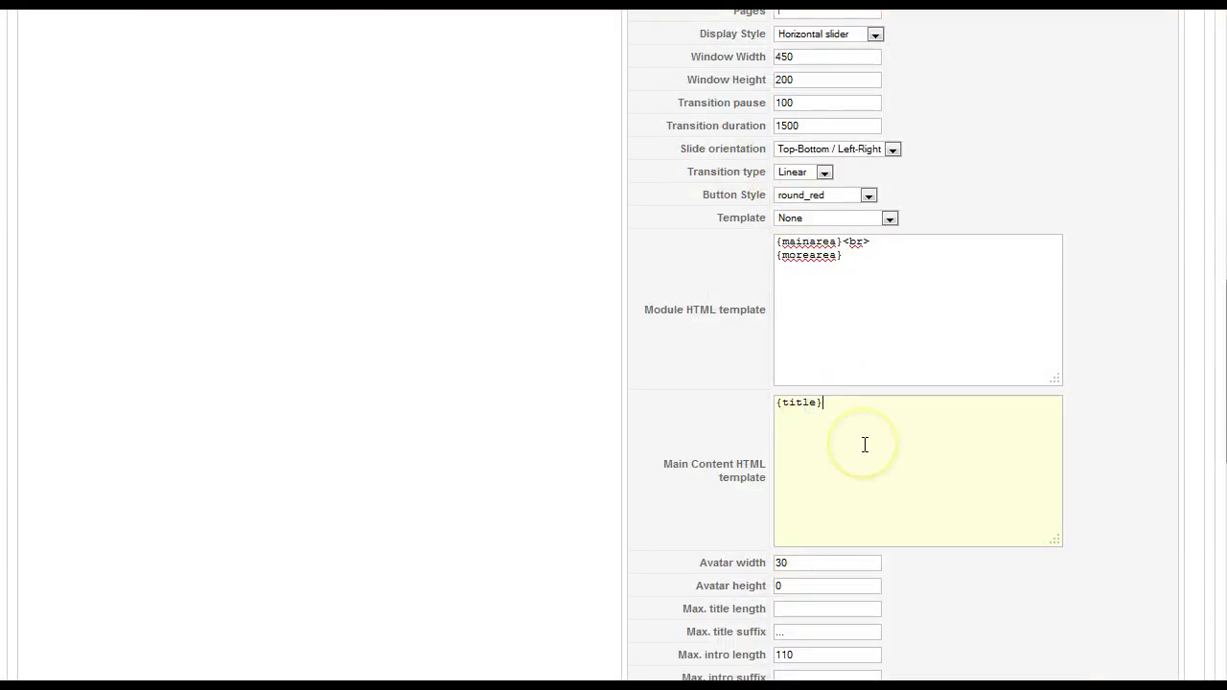
left_click(865, 445)
type("<br>")
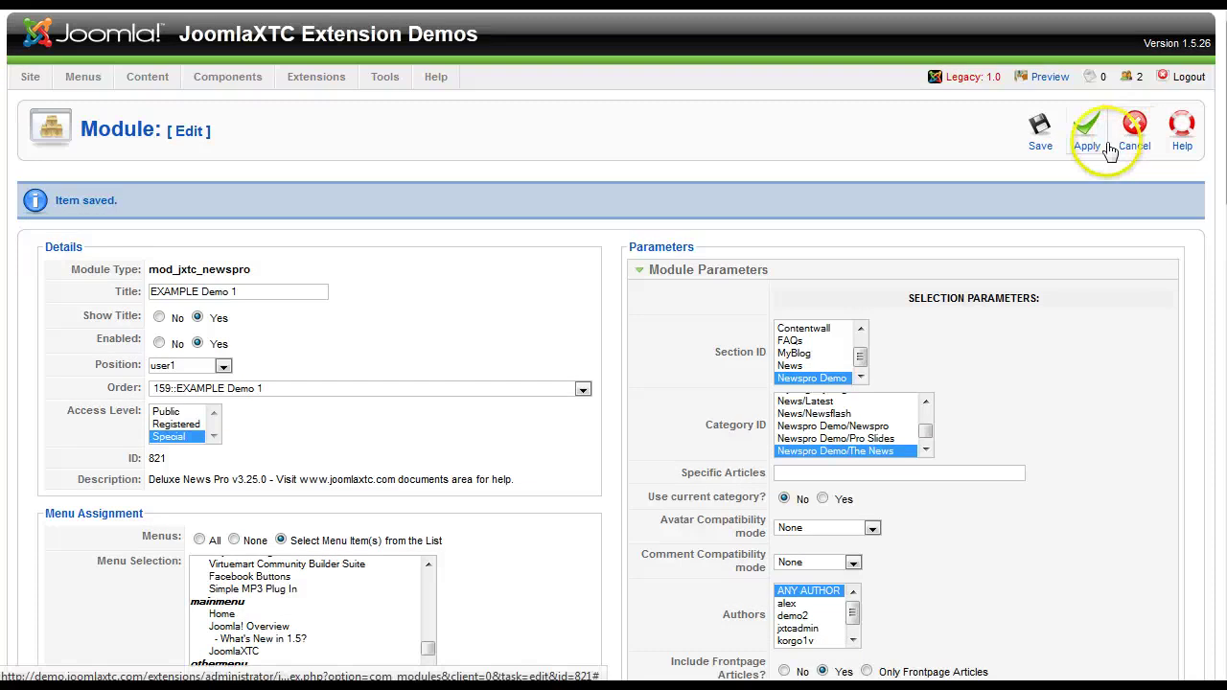
left_click(1089, 144)
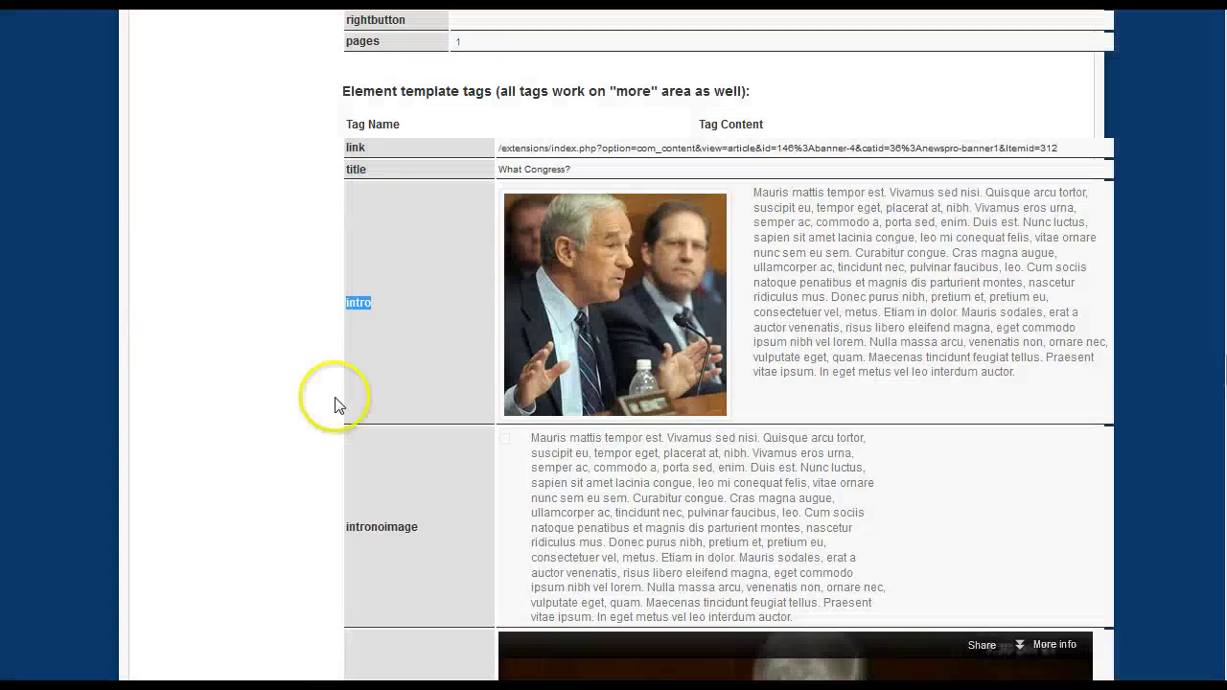
Look through the element template tags, return to the page one demos and examine the EXAMPLE Demo 1 layout
scroll(336, 446, "down", 10)
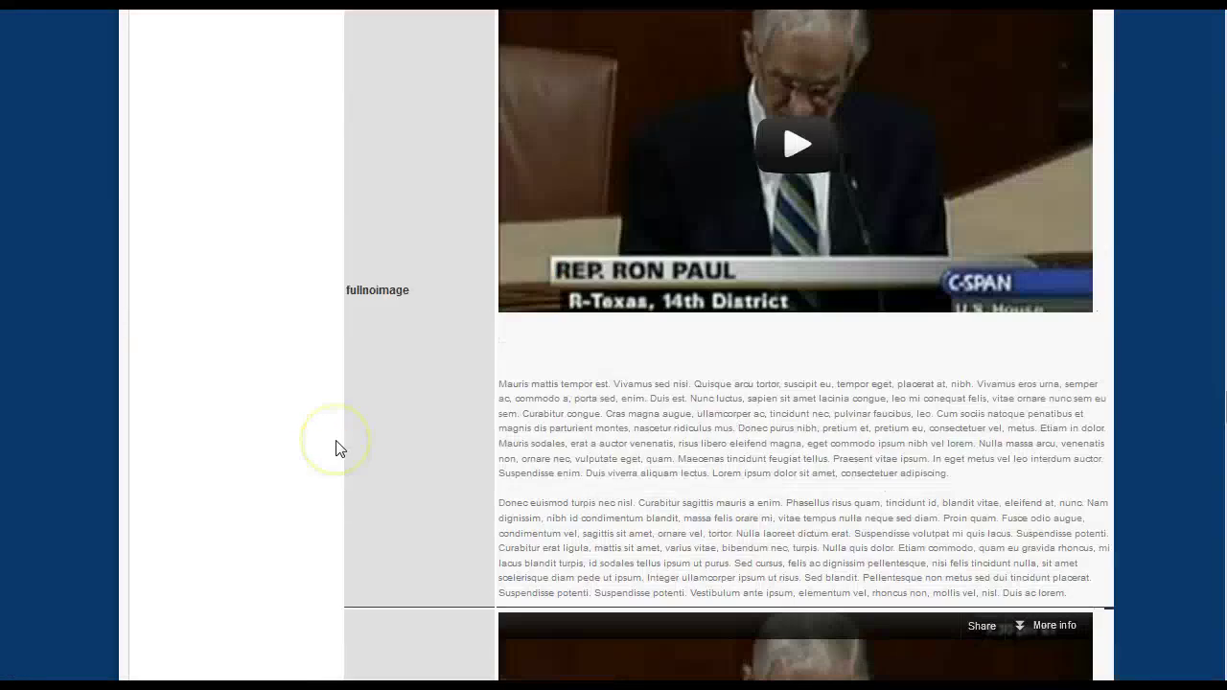
scroll(336, 447, "down", 15)
left_click(707, 168)
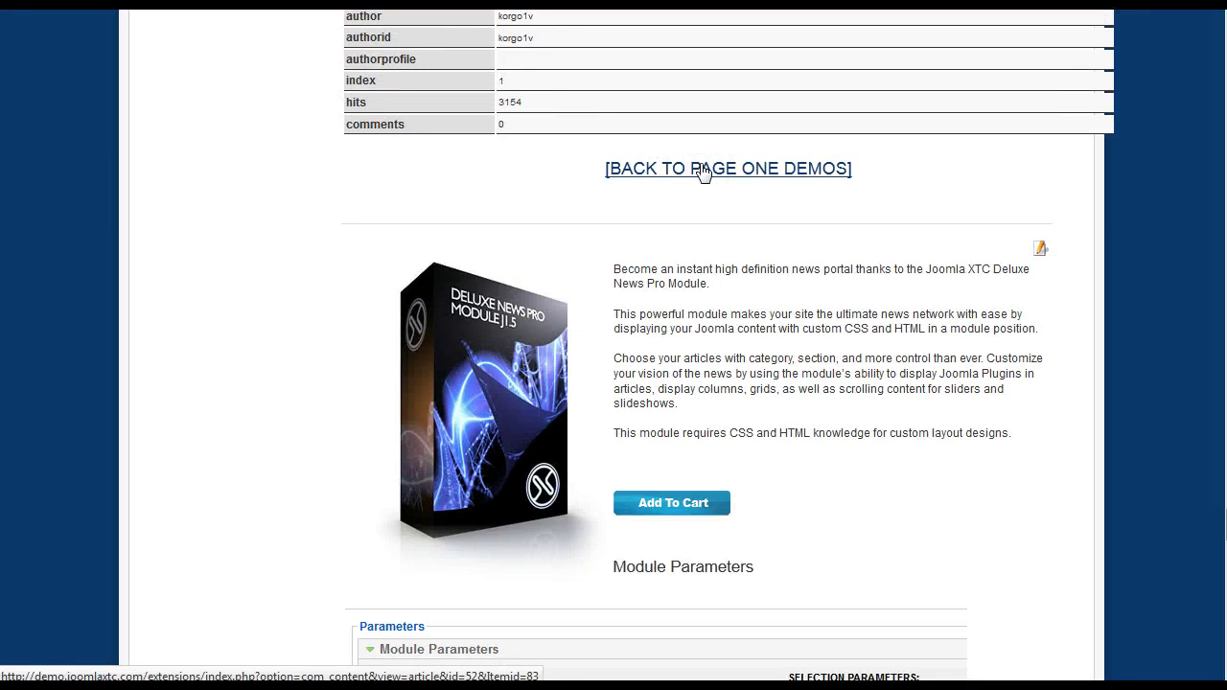
scroll(705, 171, "down", 5)
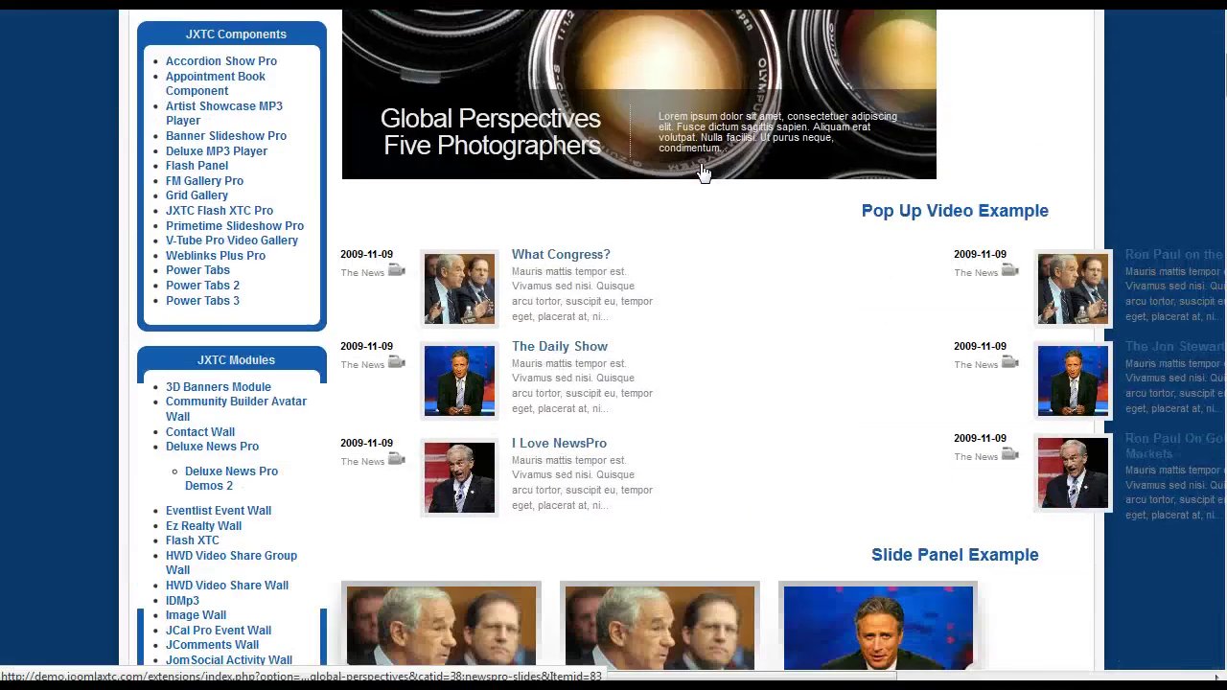
scroll(703, 171, "down", 14)
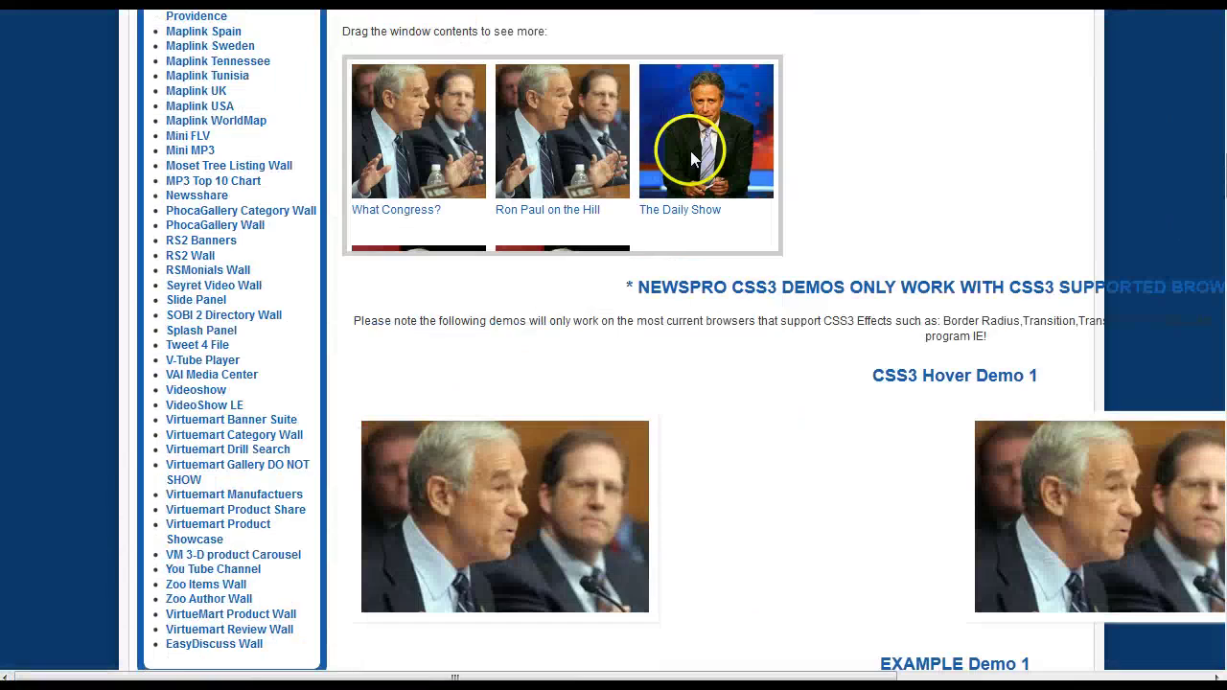
scroll(690, 151, "down", 6)
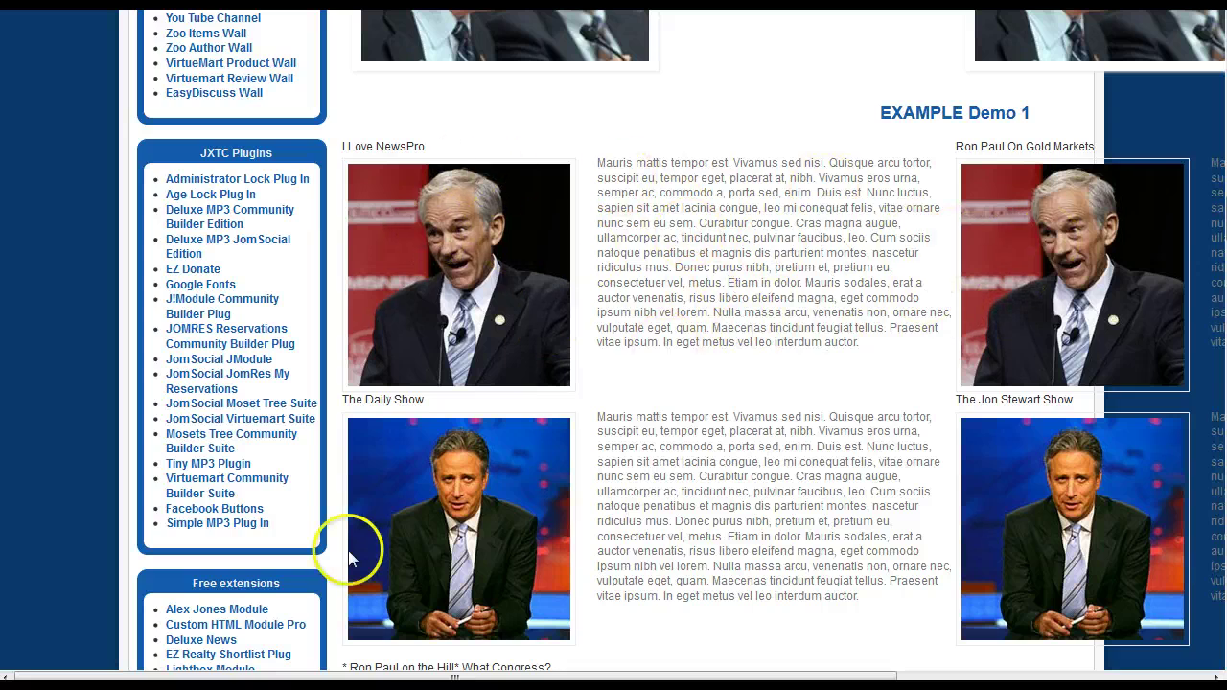
mouse_move(285, 681)
left_mouse_down()
mouse_move(599, 680)
mouse_move(288, 680)
left_mouse_up()
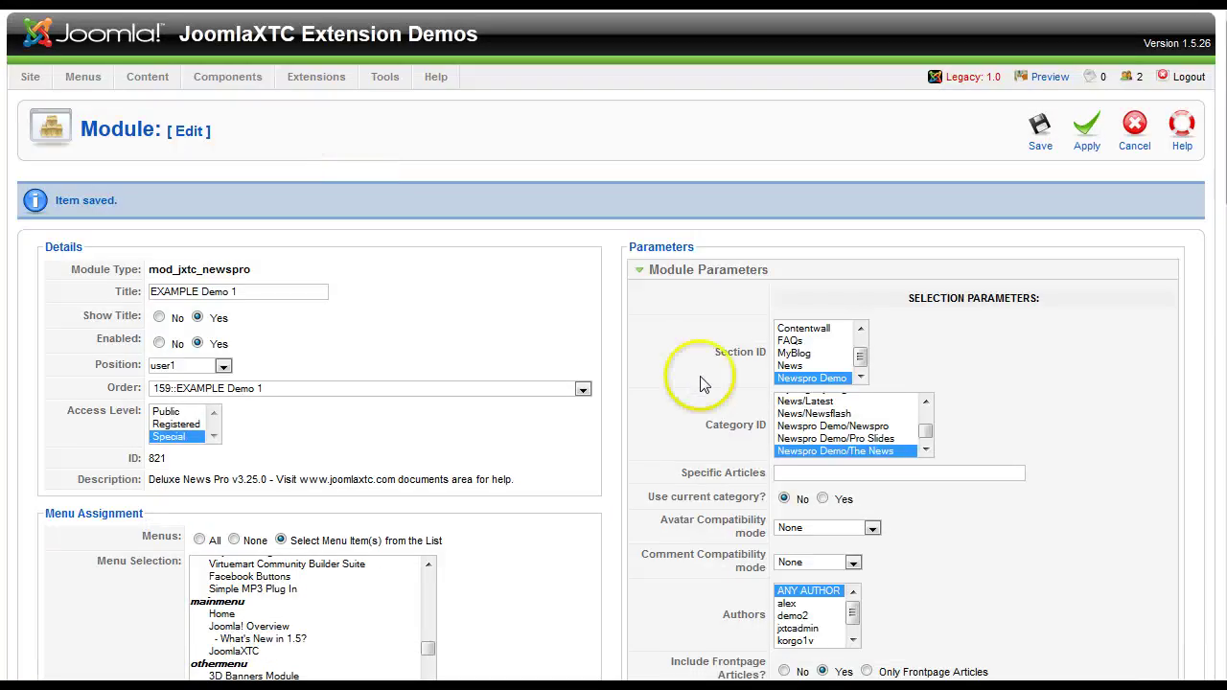
Back in the module editor, set Columns to 1 in the display parameters and apply the changes
scroll(693, 375, "down", 5)
left_click(778, 402)
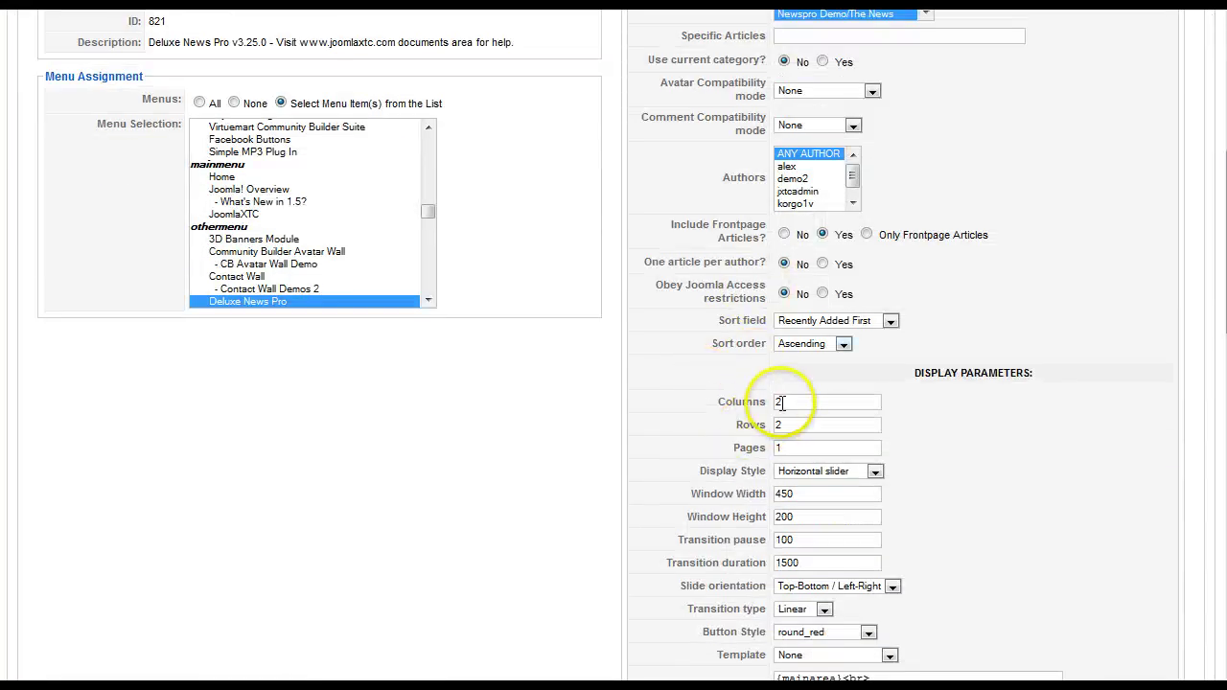
type("3")
key("Return")
scroll(1017, 426, "up", 1)
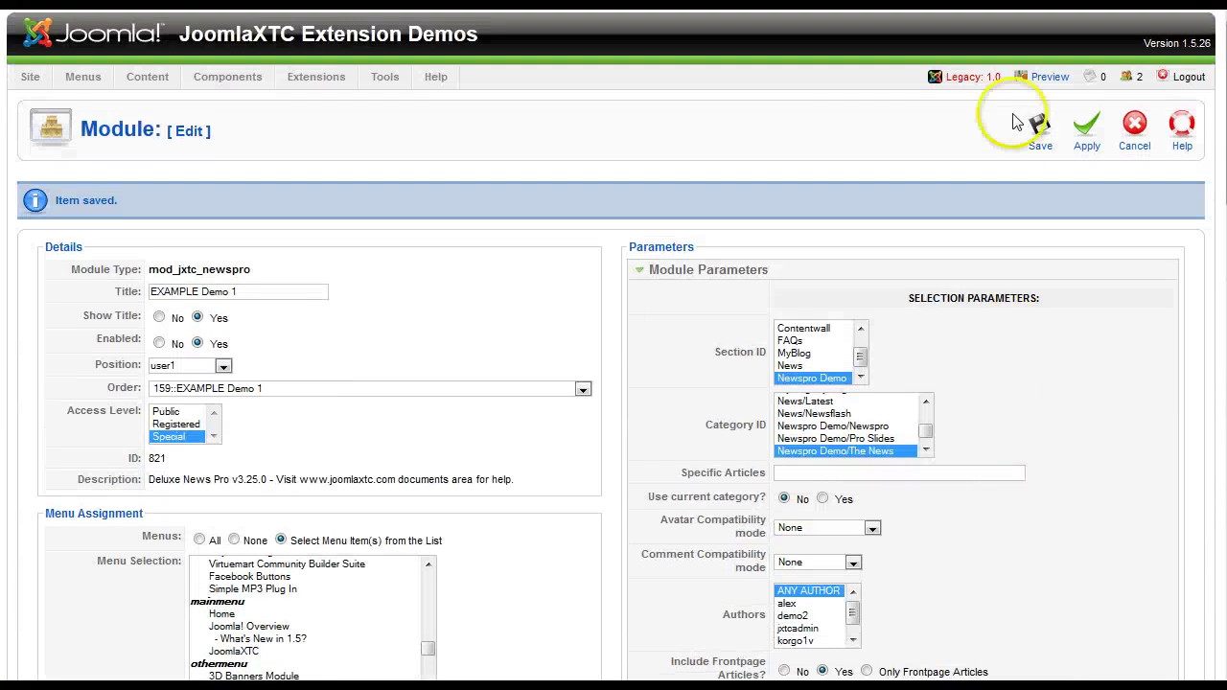
left_click(1088, 131)
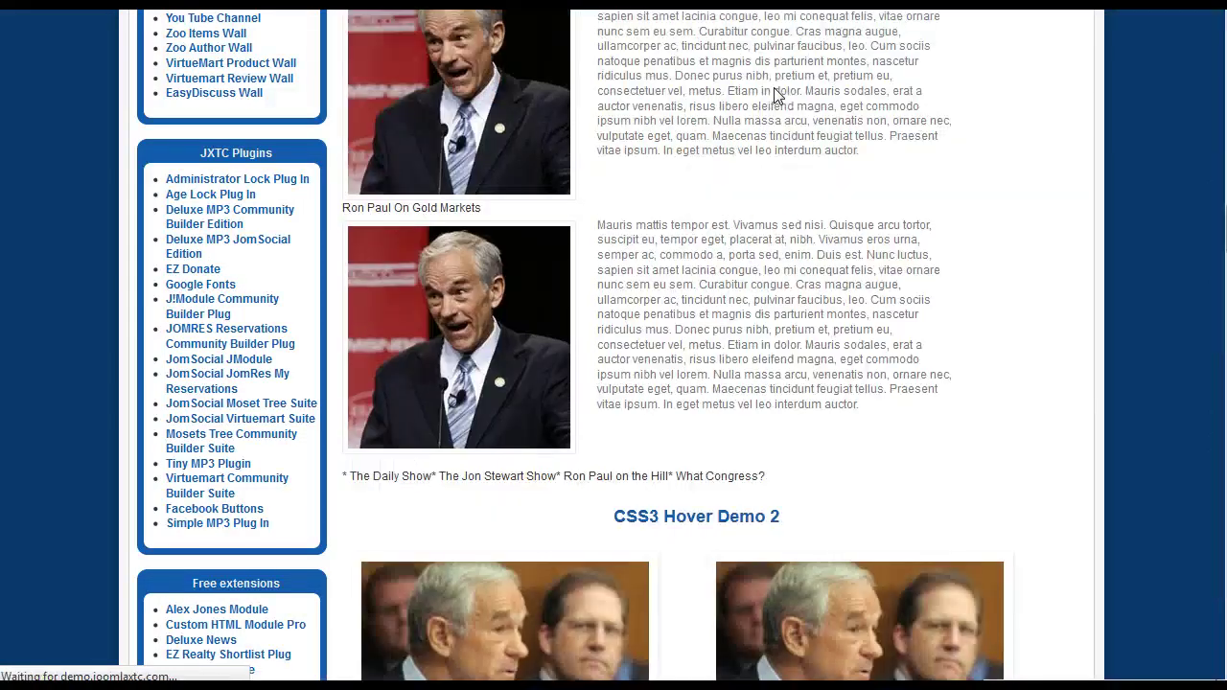
Check EXAMPLE Demo 1 on the demo page and return to the module's HTML template settings
scroll(767, 464, "up", 2)
scroll(767, 464, "up", 3)
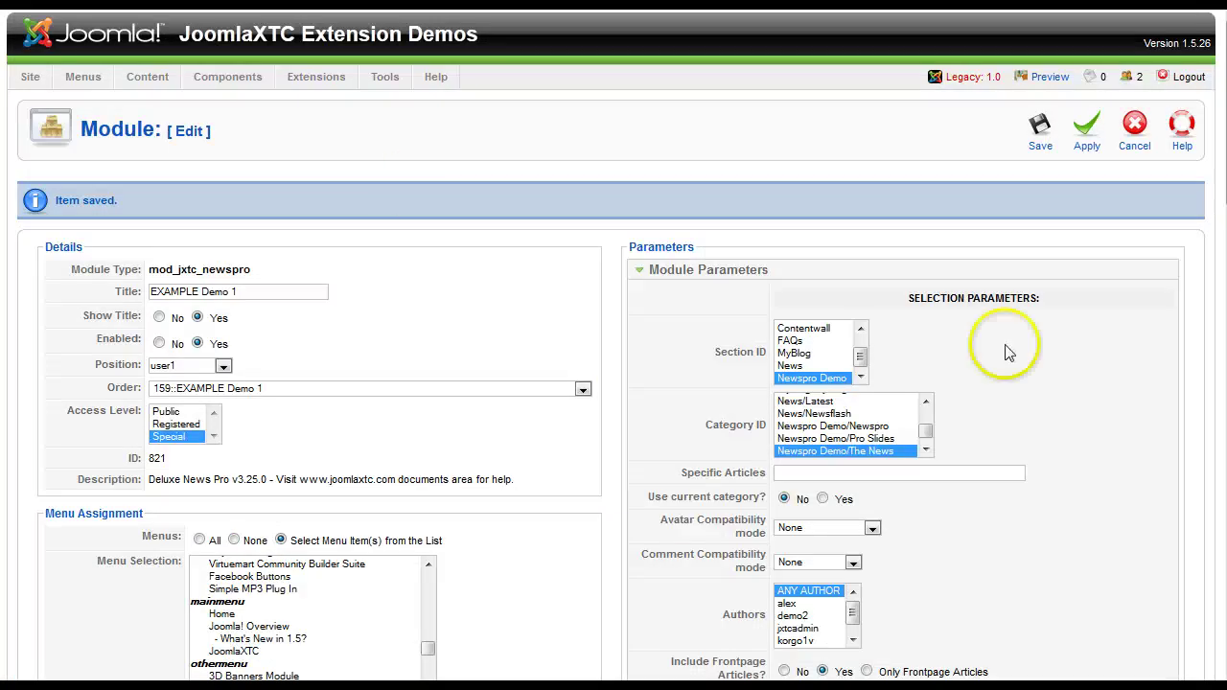
scroll(1003, 345, "down", 10)
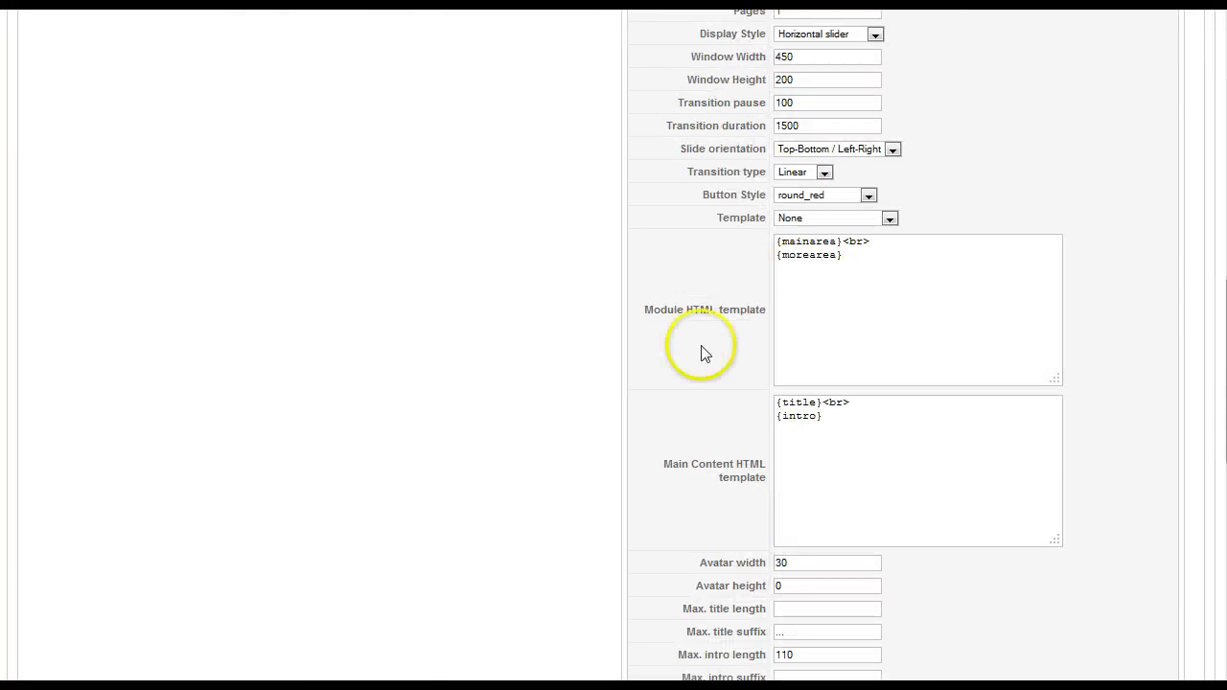
Wrap {title} in <h2> and </h2> tags in the Main Content HTML template and apply the changes
left_click(775, 403)
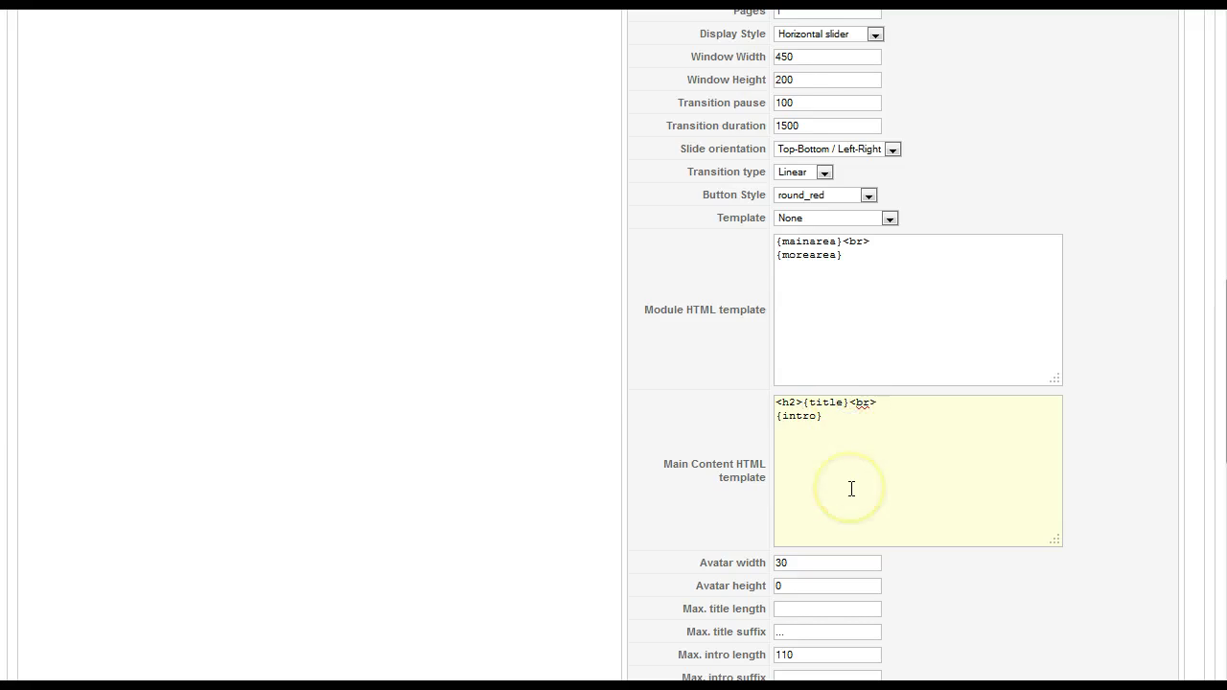
type("<")
scroll(871, 157, "up", 15)
left_click(1086, 129)
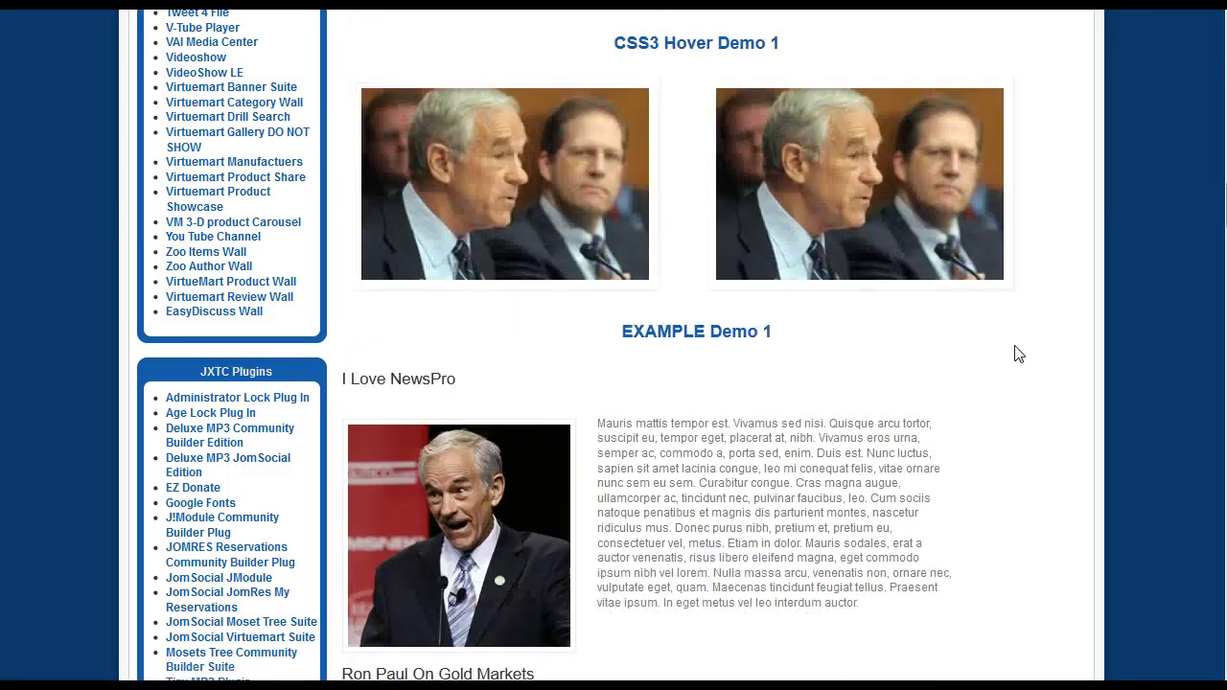
Check the article titles of EXAMPLE Demo 1 on the demo page and return to the module editor
scroll(1018, 355, "down", 6)
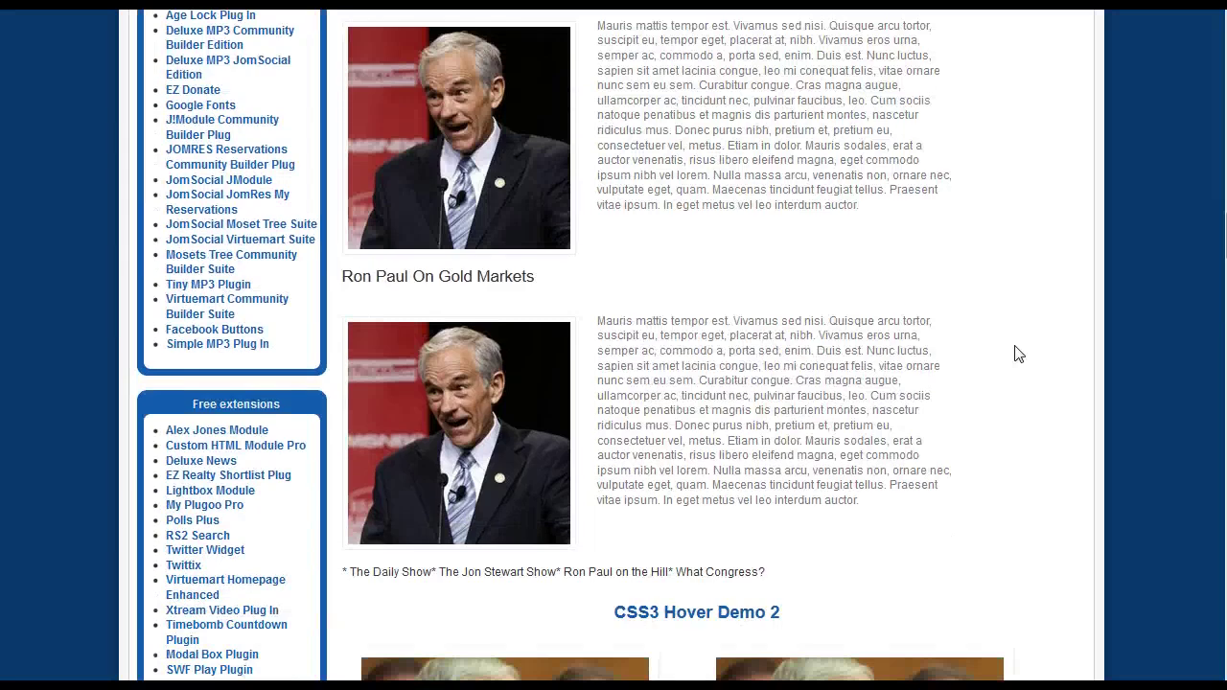
scroll(1018, 355, "up", 2)
scroll(1018, 355, "up", 1)
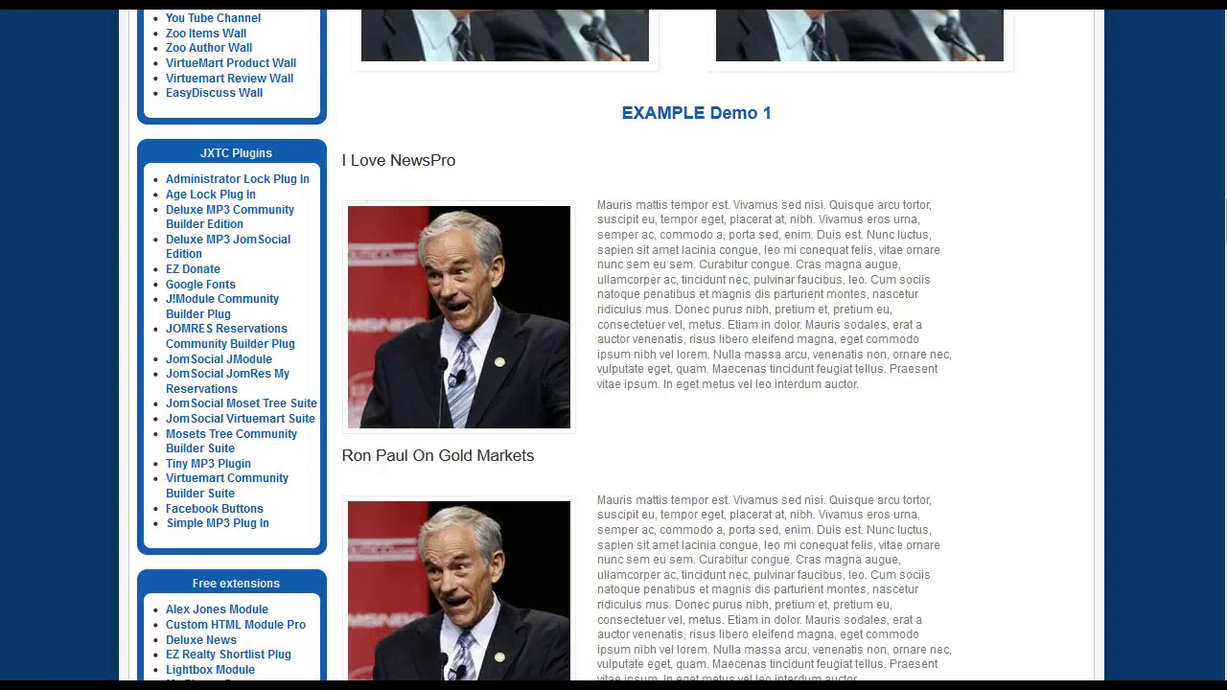
key("alt+Tab")
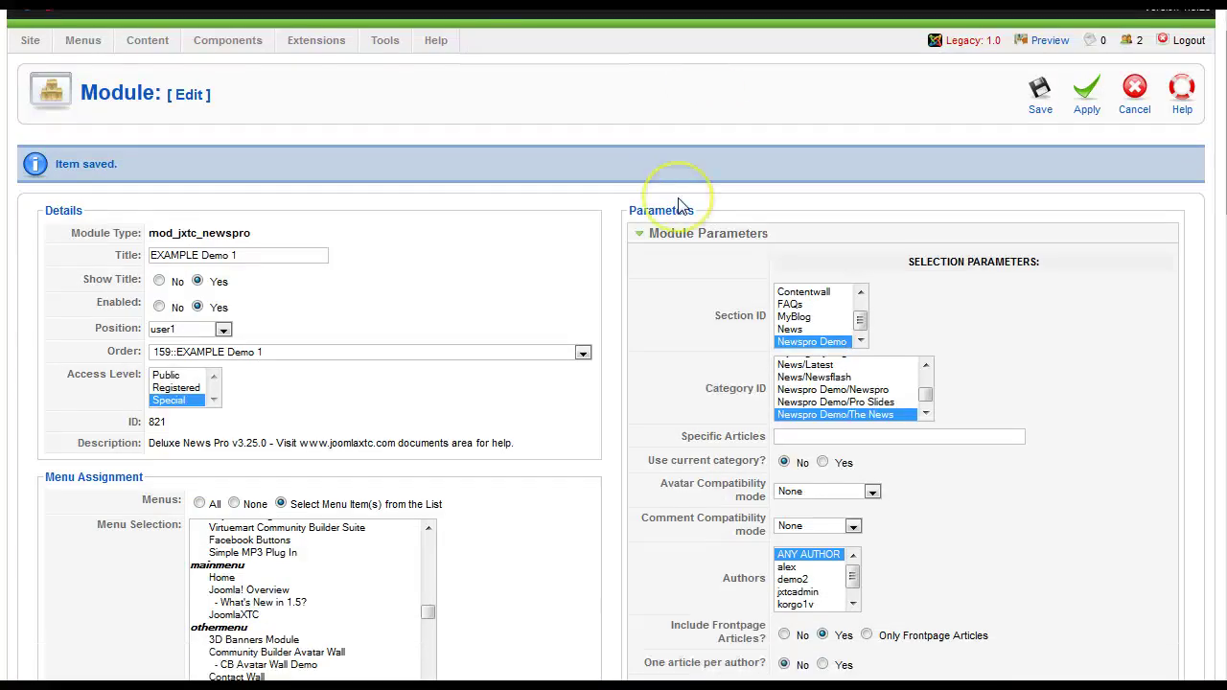
In the Module HTML template, add <br> after {morearea} and a new line with {leftbutton} {rightbutton}
scroll(679, 202, "down", 10)
scroll(680, 204, "down", 2)
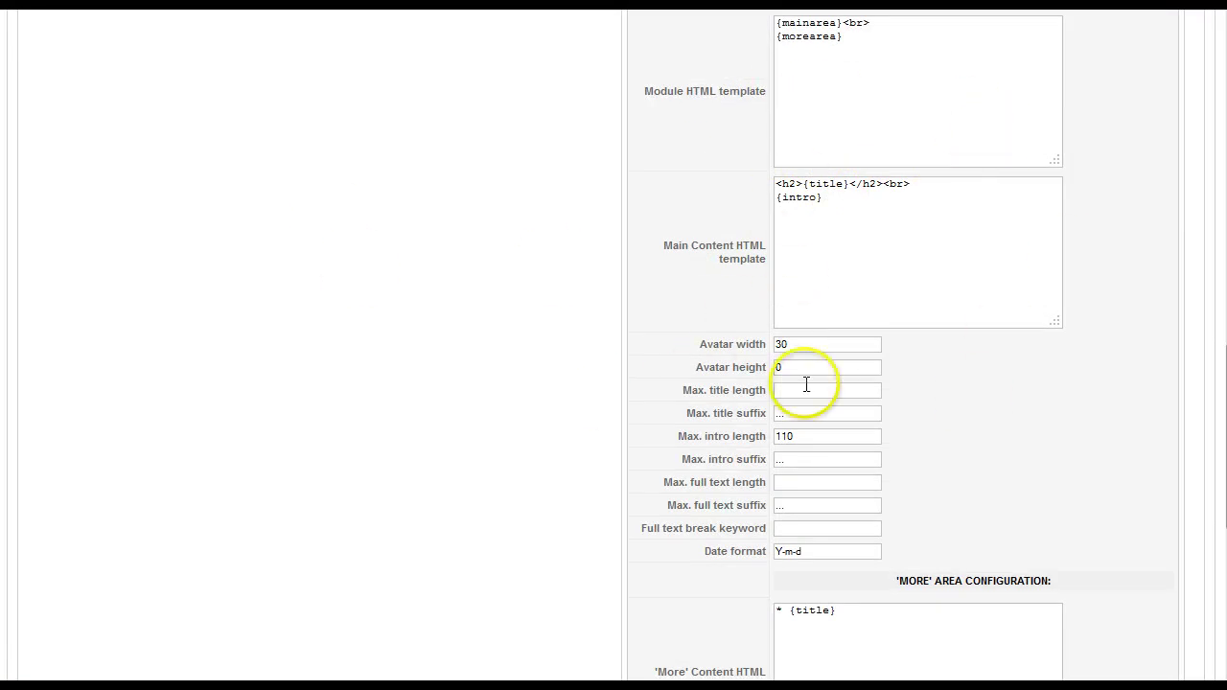
scroll(811, 383, "up", 4)
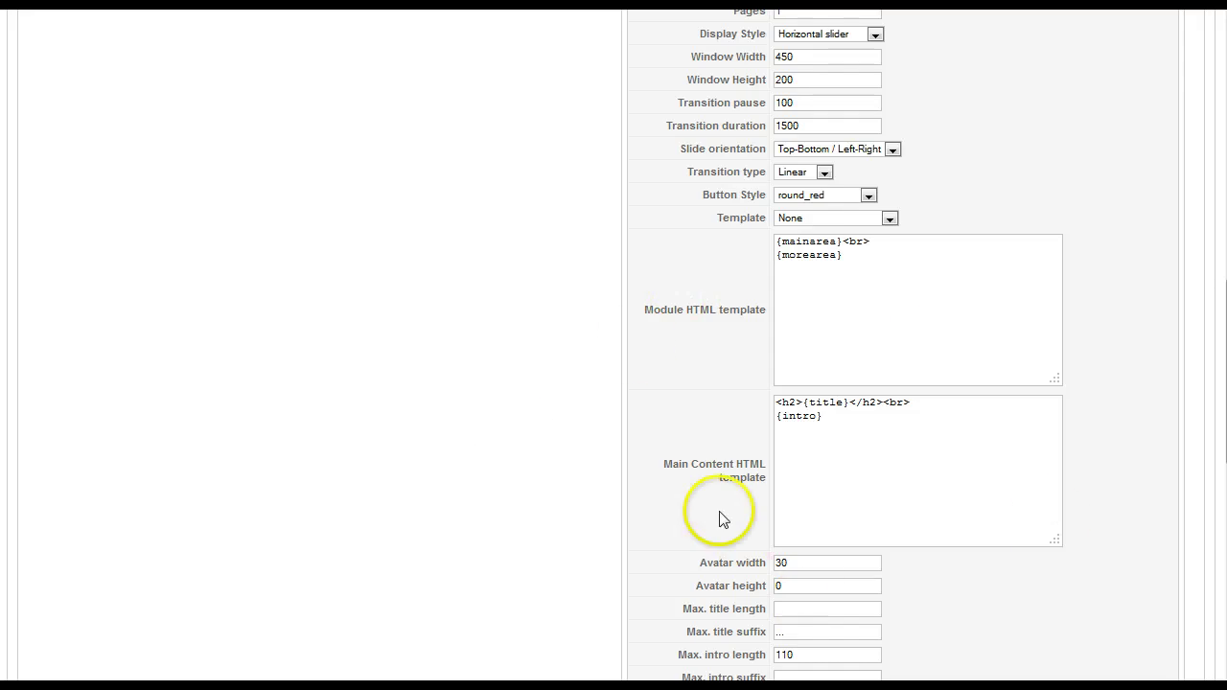
scroll(954, 513, "up", 4)
left_click(849, 478)
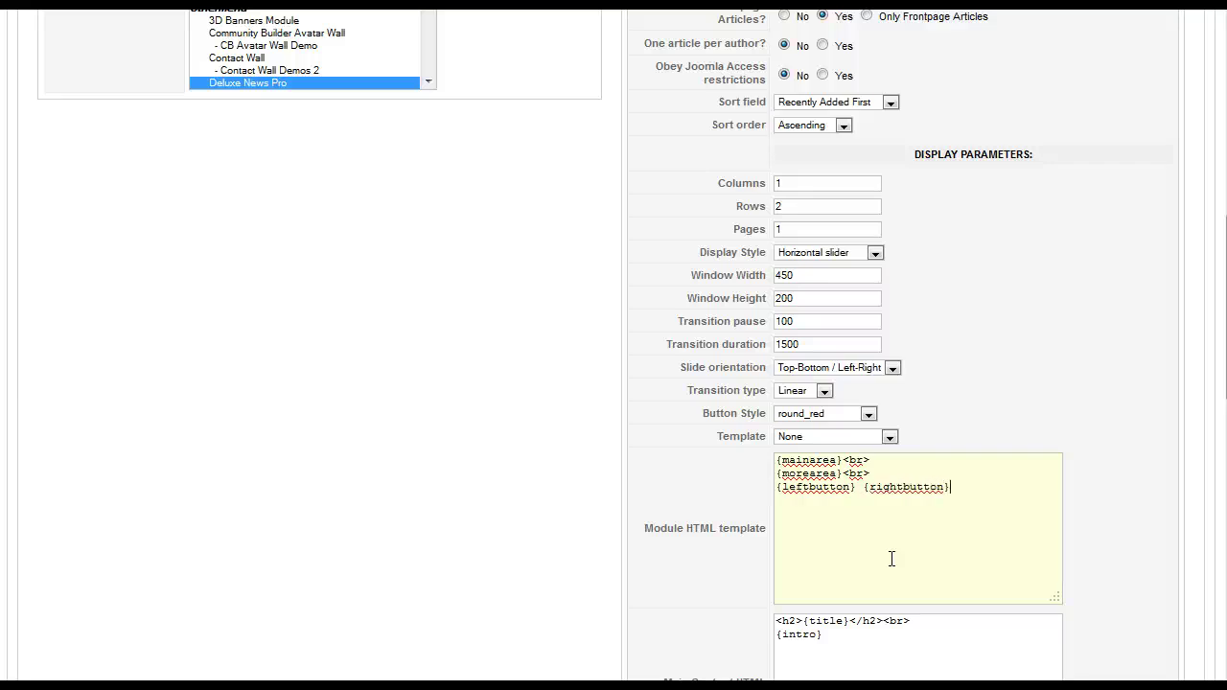
Set Pages to 3 and Transition pause to -1 in the display parameters, and apply the changes
left_click(757, 230)
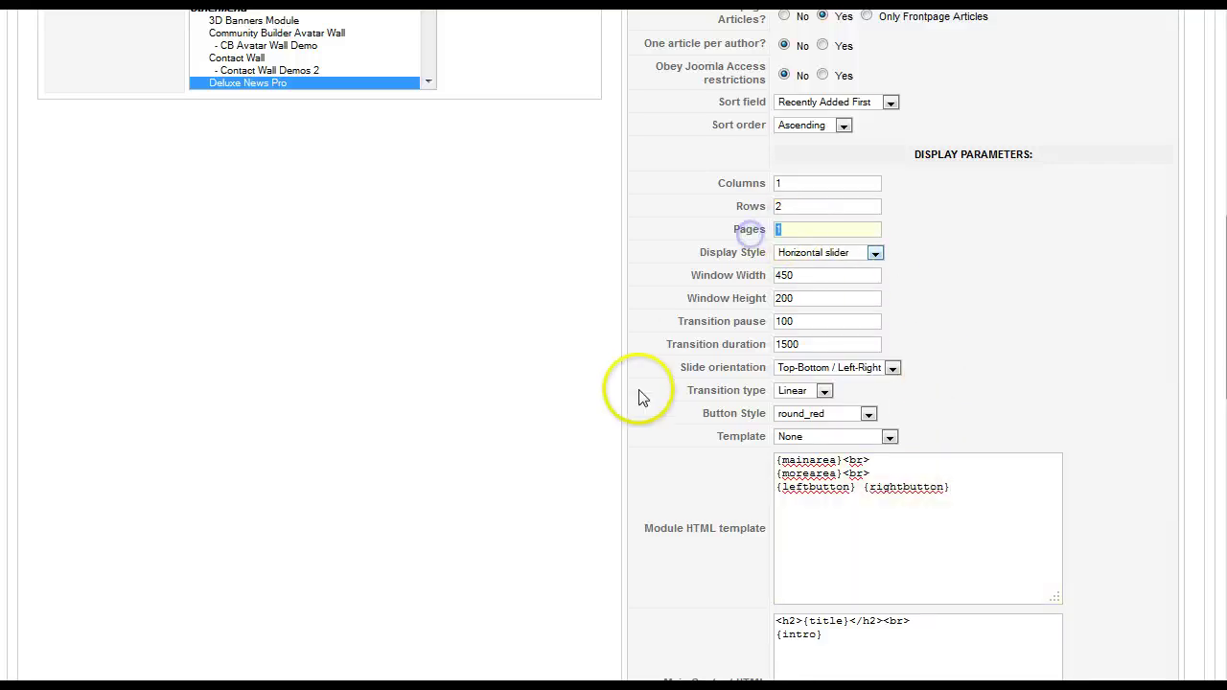
left_click(999, 345)
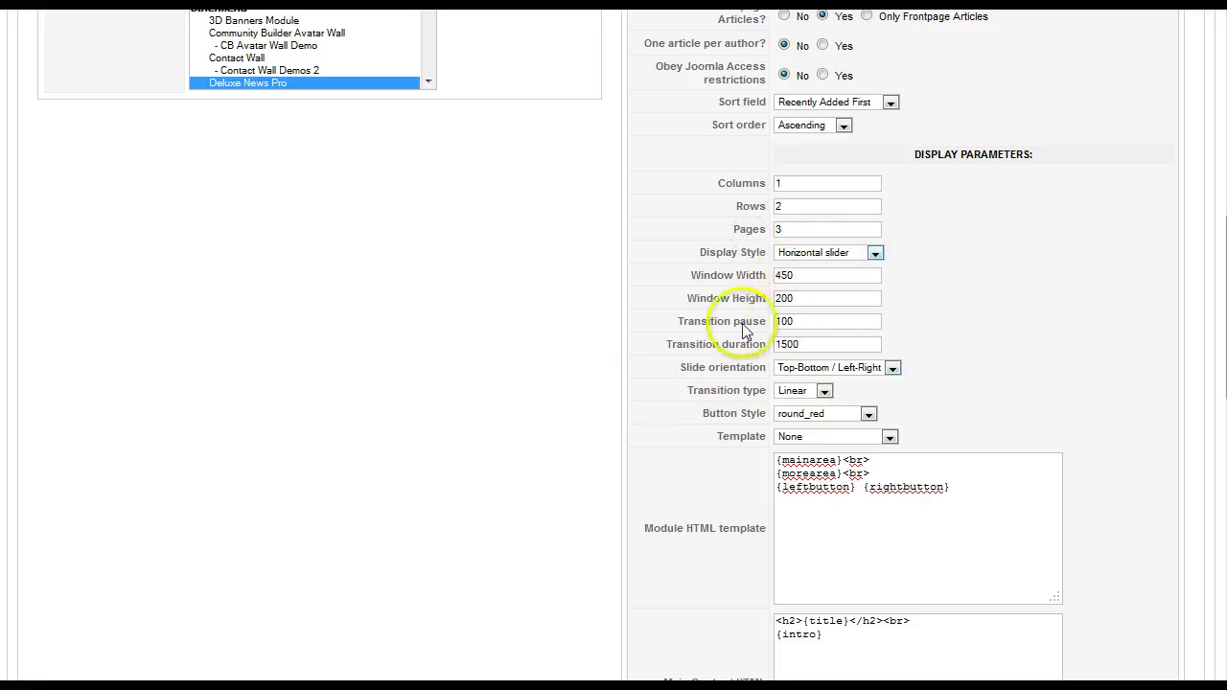
left_click(804, 321)
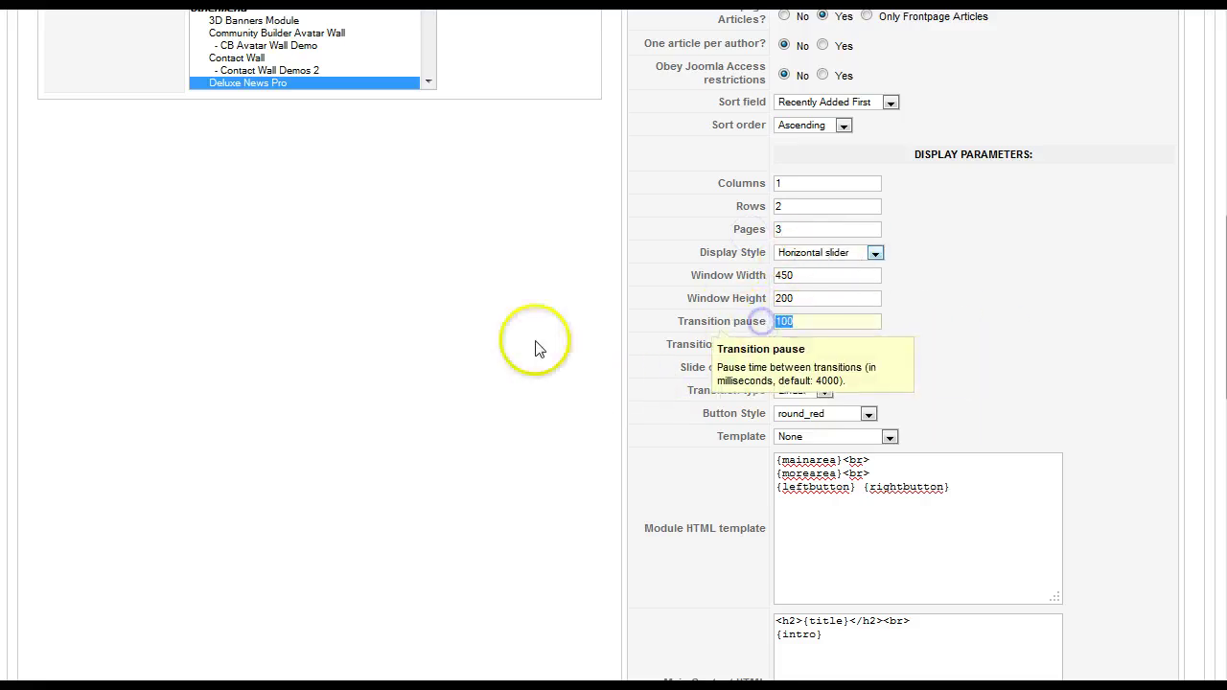
type("-1")
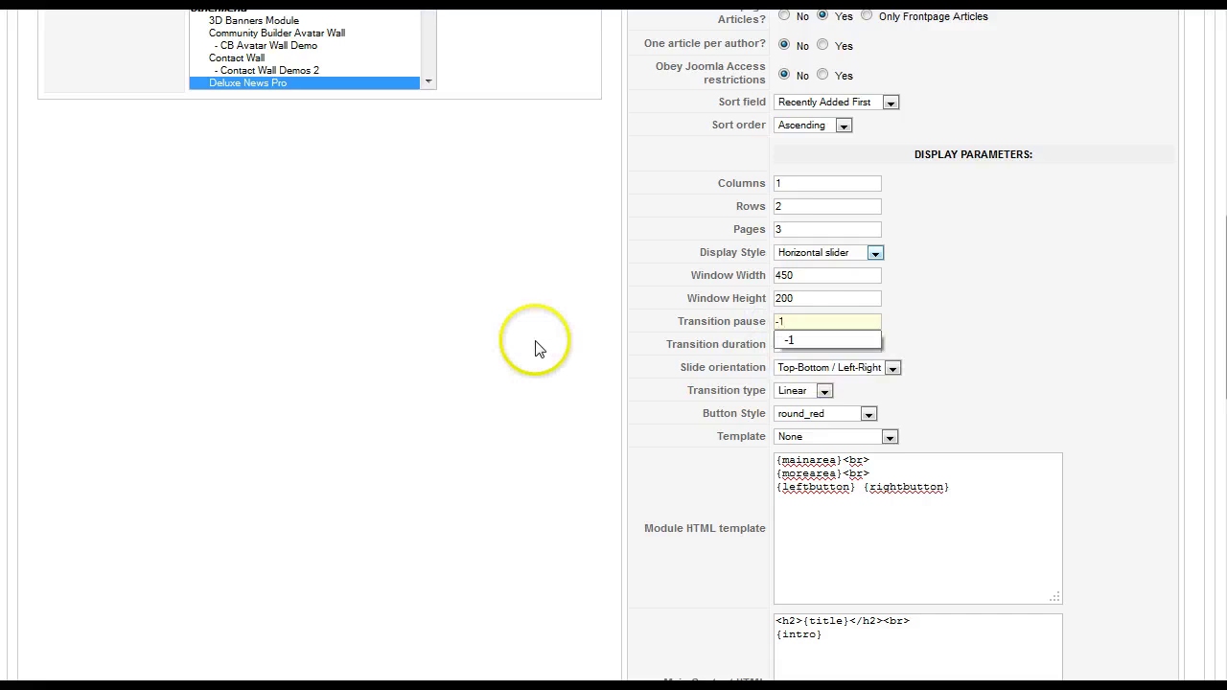
left_click(670, 329)
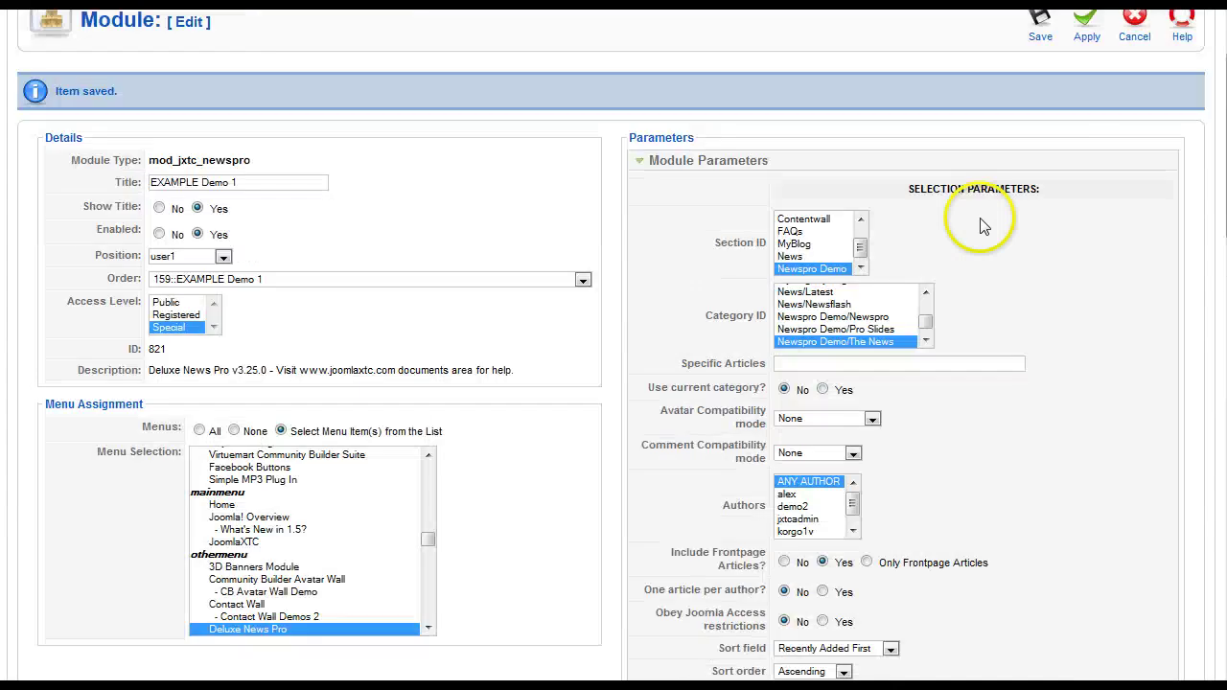
scroll(983, 225, "up", 2)
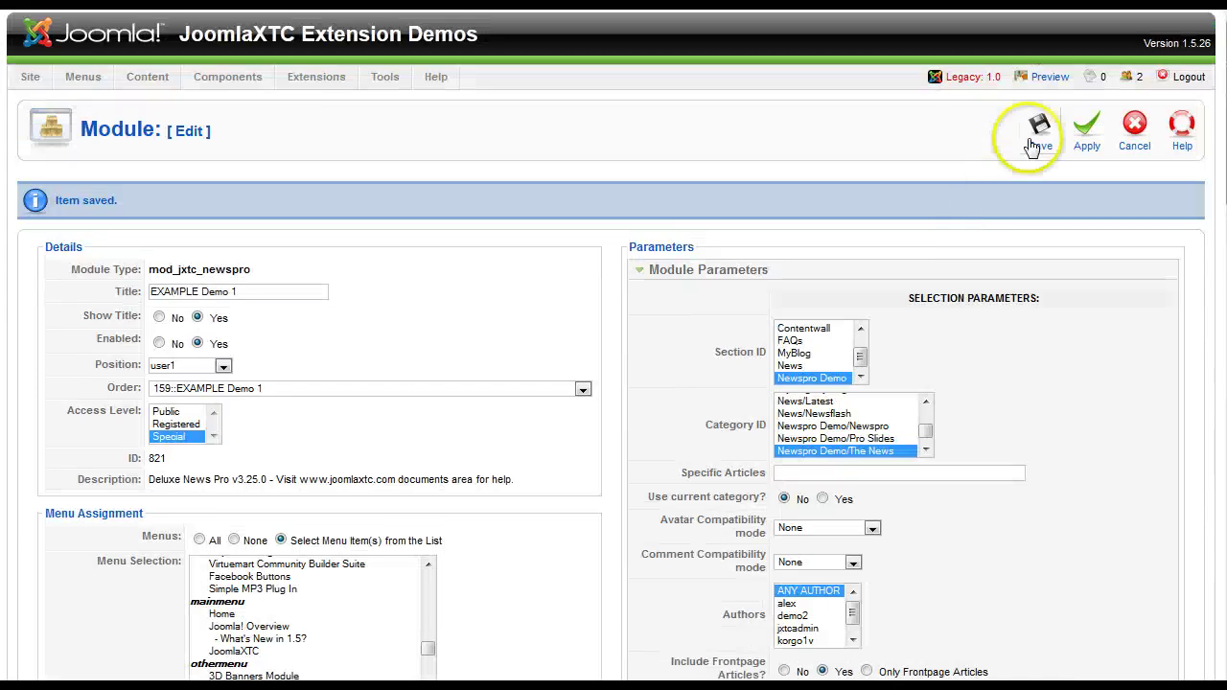
scroll(997, 442, "down", 4)
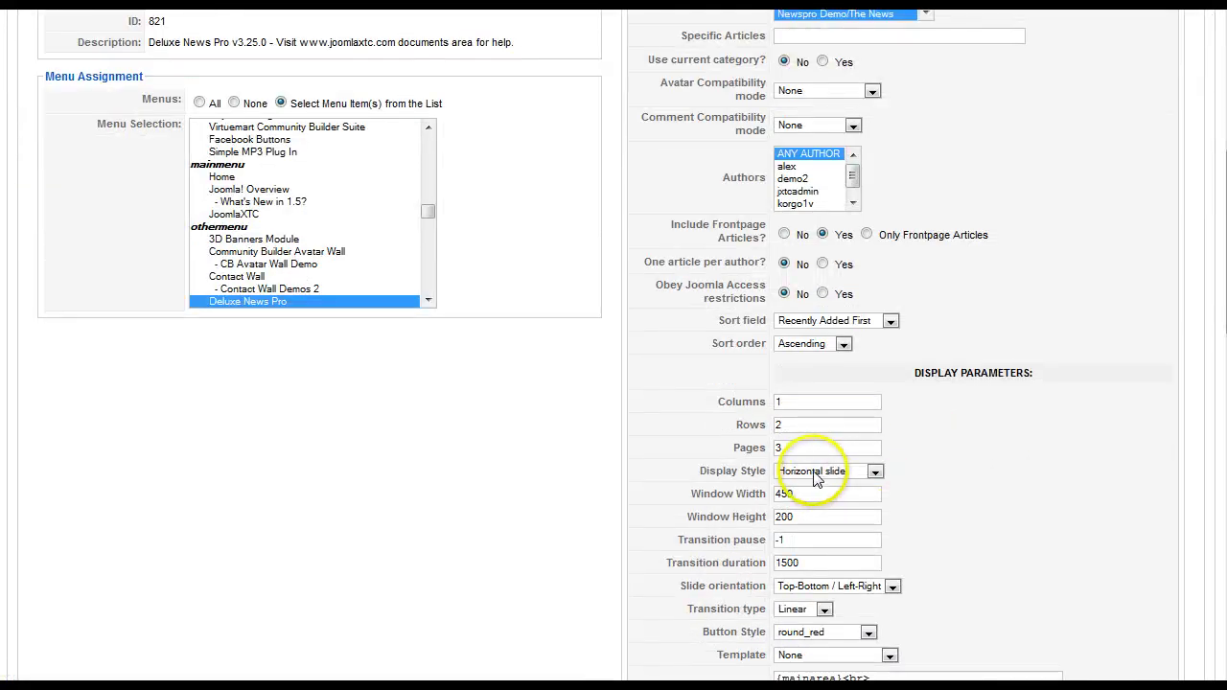
scroll(1026, 378, "up", 4)
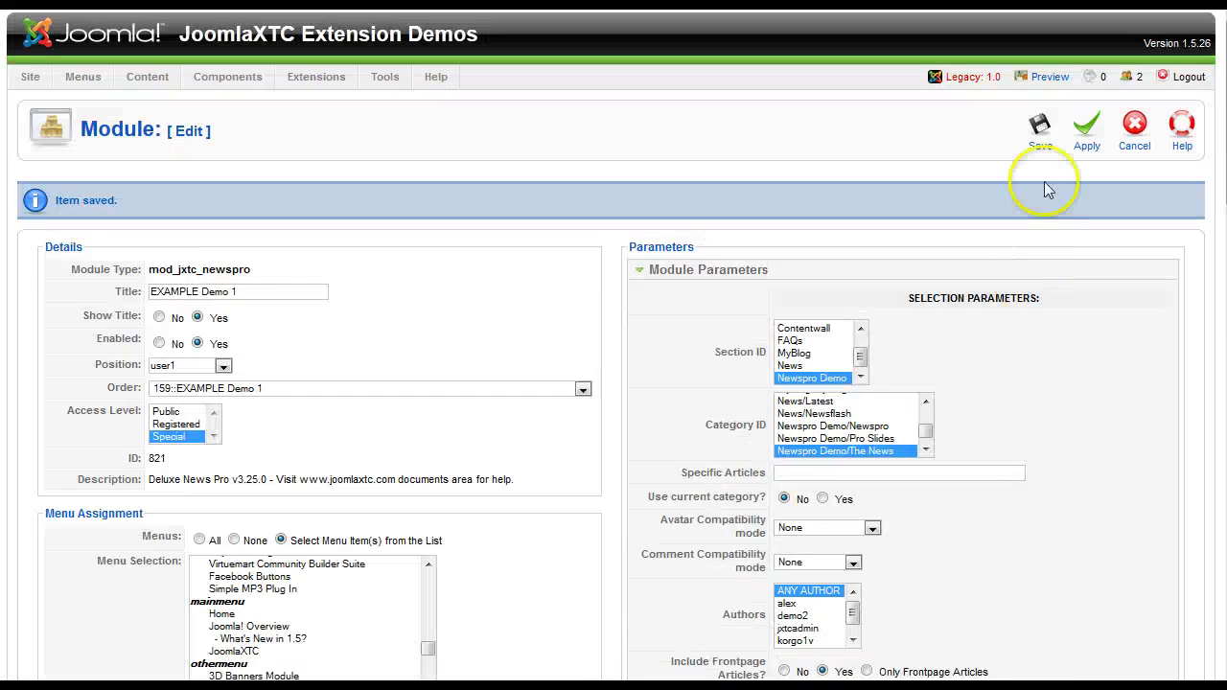
left_click(1087, 129)
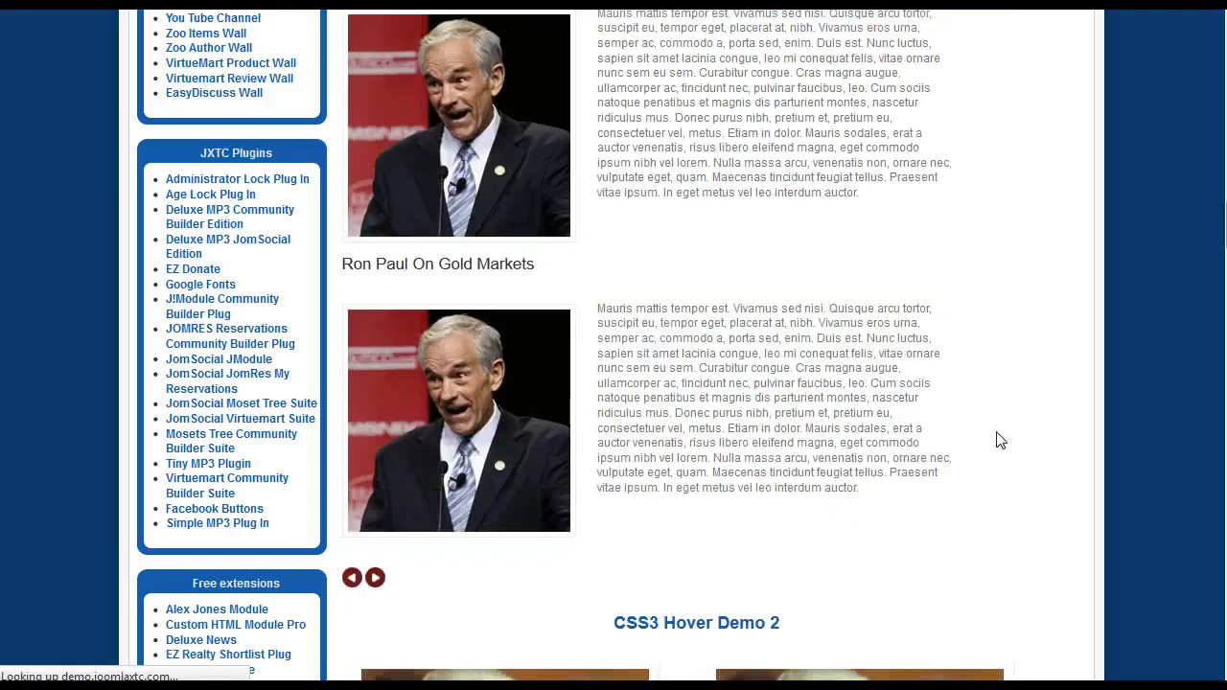
Test the forward and back slider buttons of EXAMPLE Demo 1 on the demo page
left_click(734, 380)
scroll(734, 378, "down", 3)
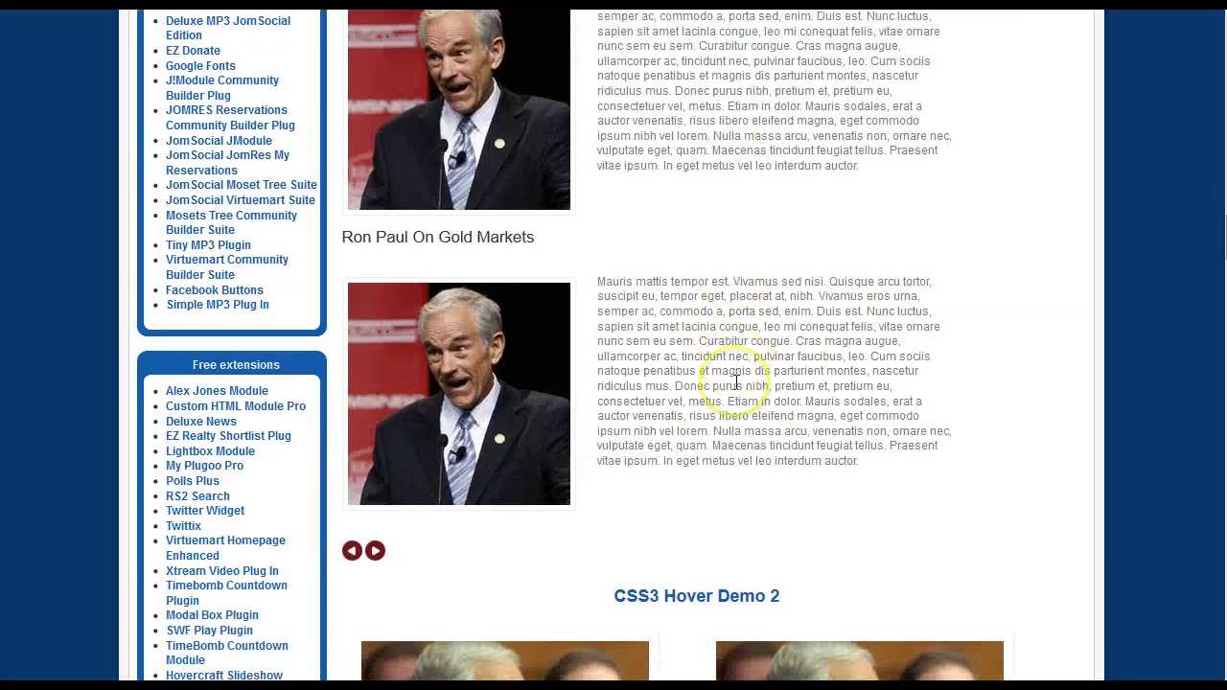
left_click(373, 553)
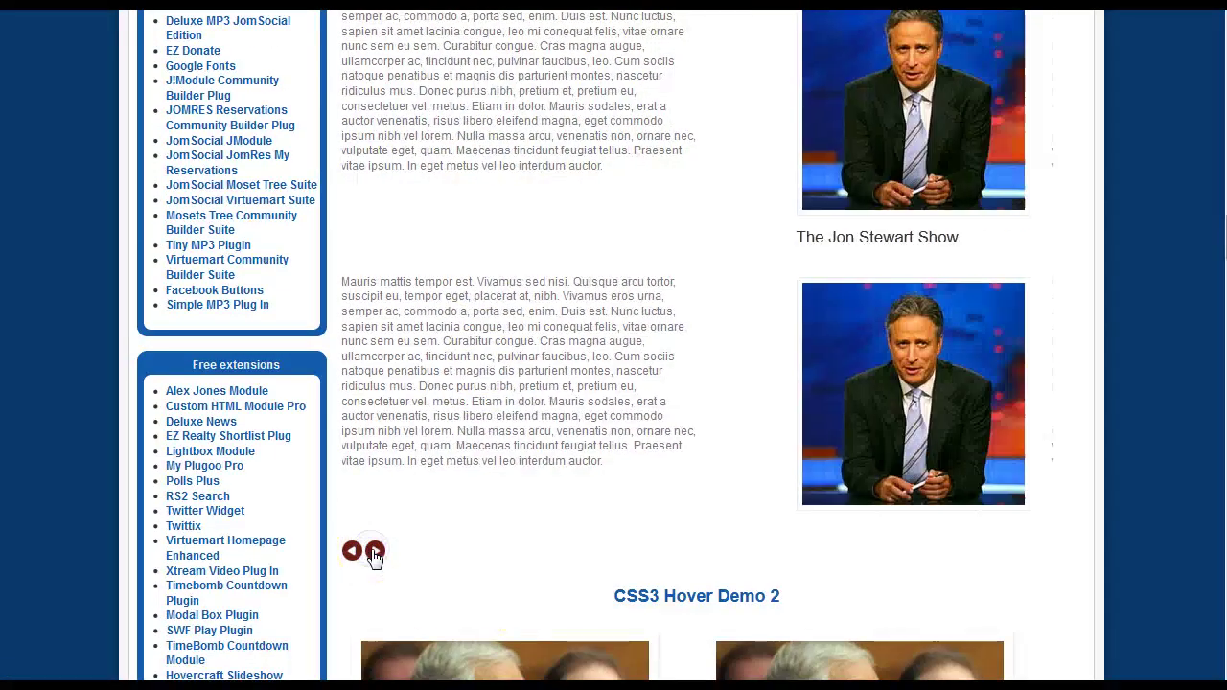
left_click(351, 553)
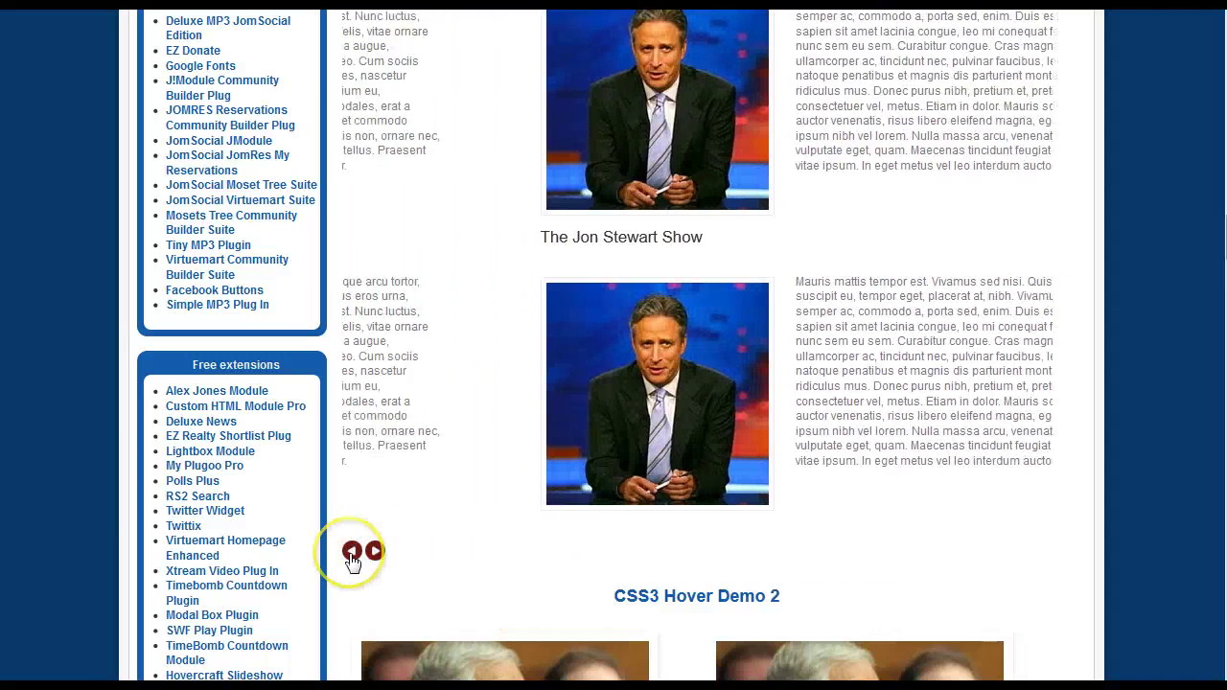
left_click(375, 553)
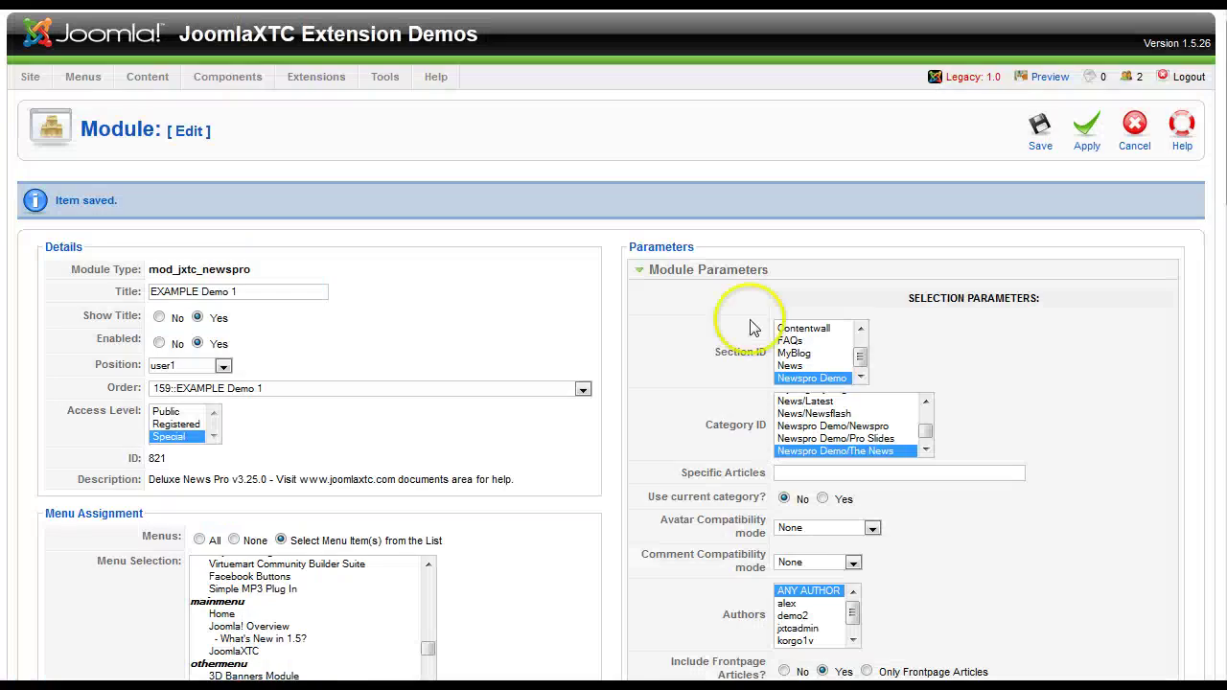
Back in the module editor, enclose {leftbutton} {rightbutton} in <center> and </center> tags in the Module HTML template
scroll(627, 375, "down", 15)
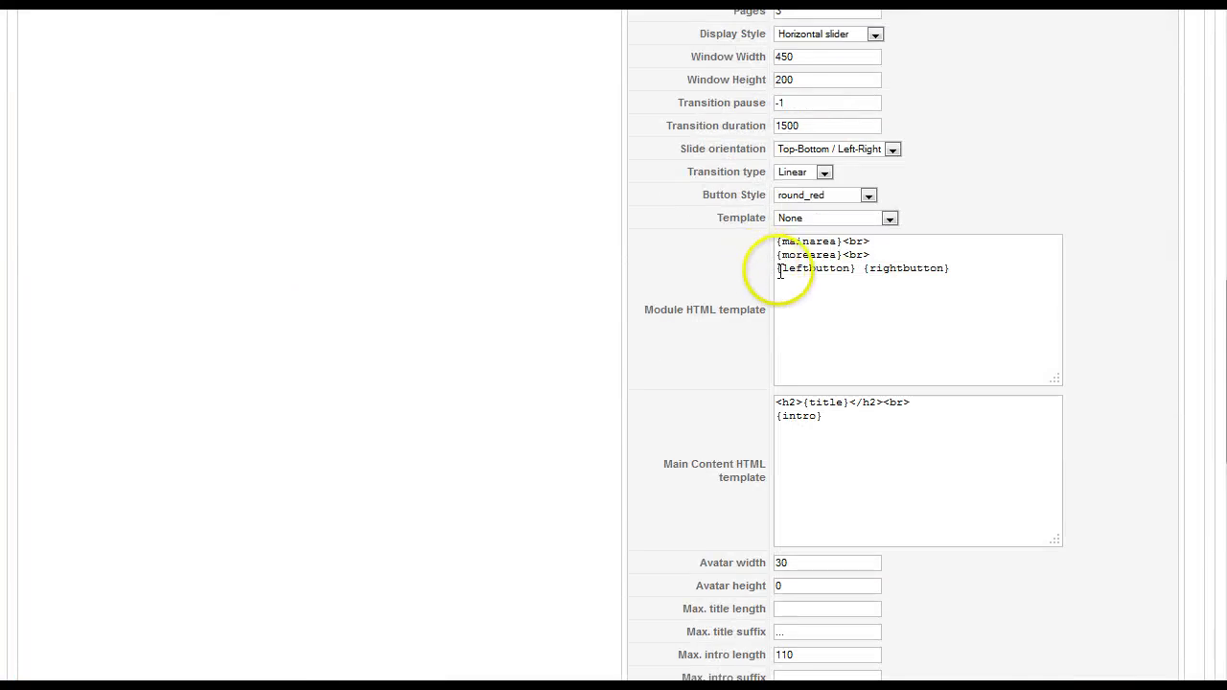
left_click(776, 269)
type("<")
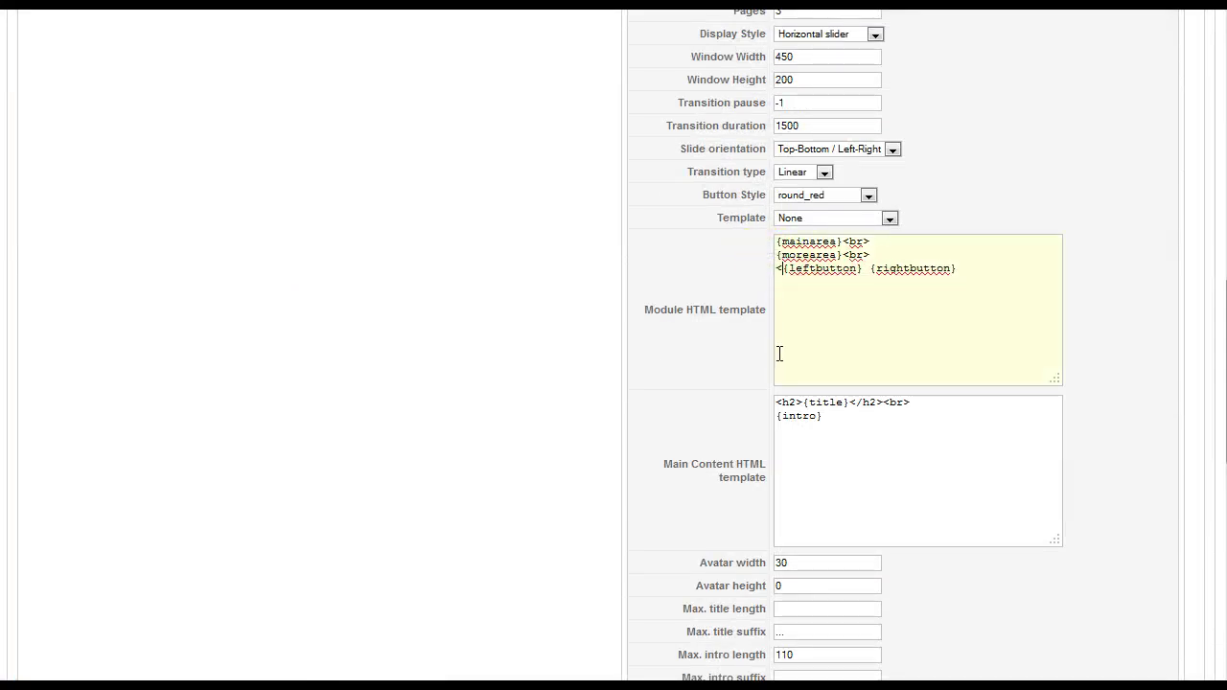
type("center")
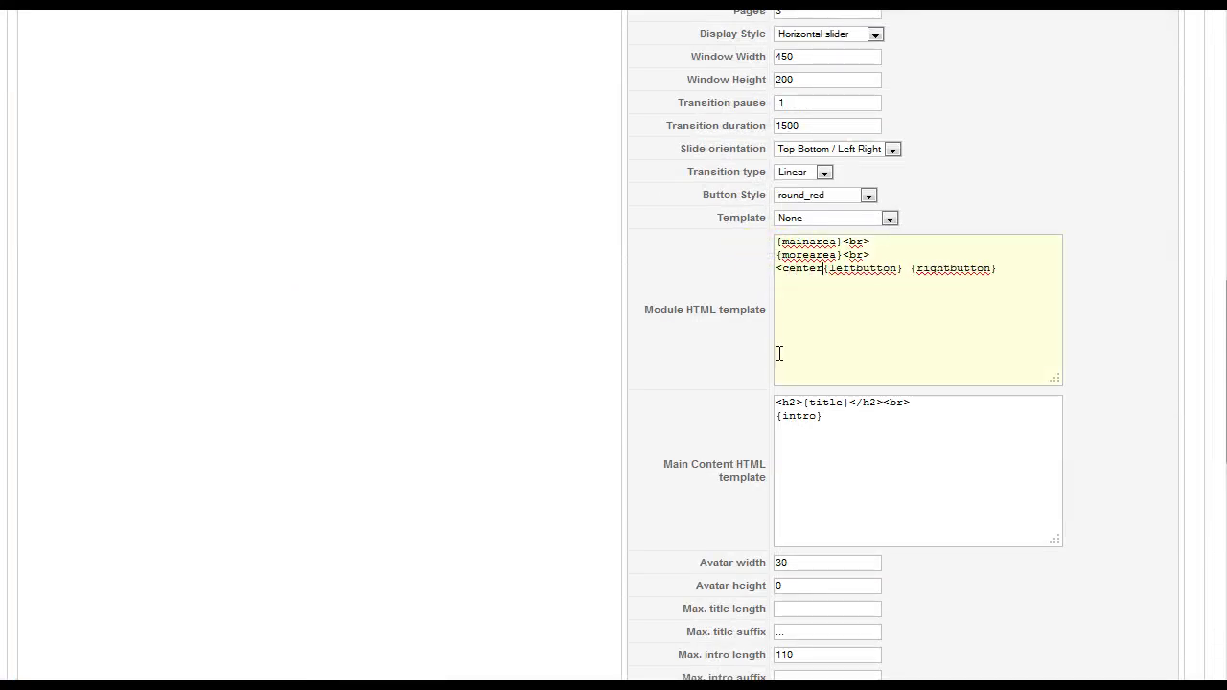
type(">")
left_click(1002, 268)
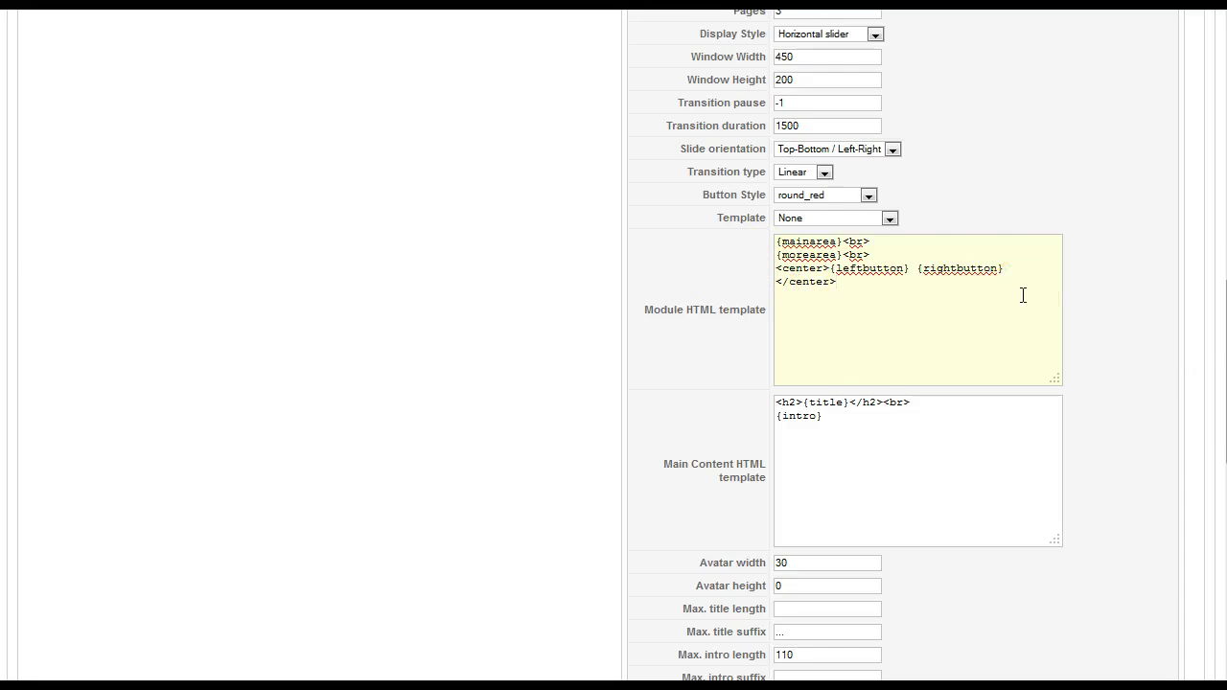
Set the Button Style to square_purple
mouse_move(714, 205)
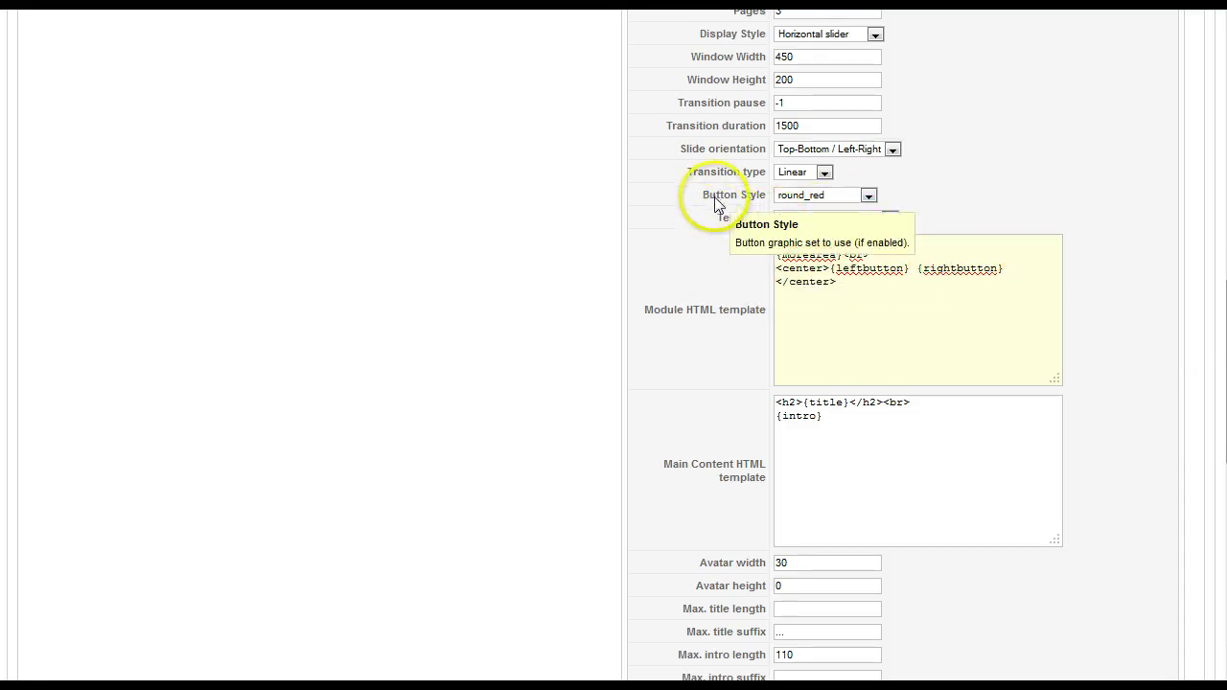
left_click(868, 195)
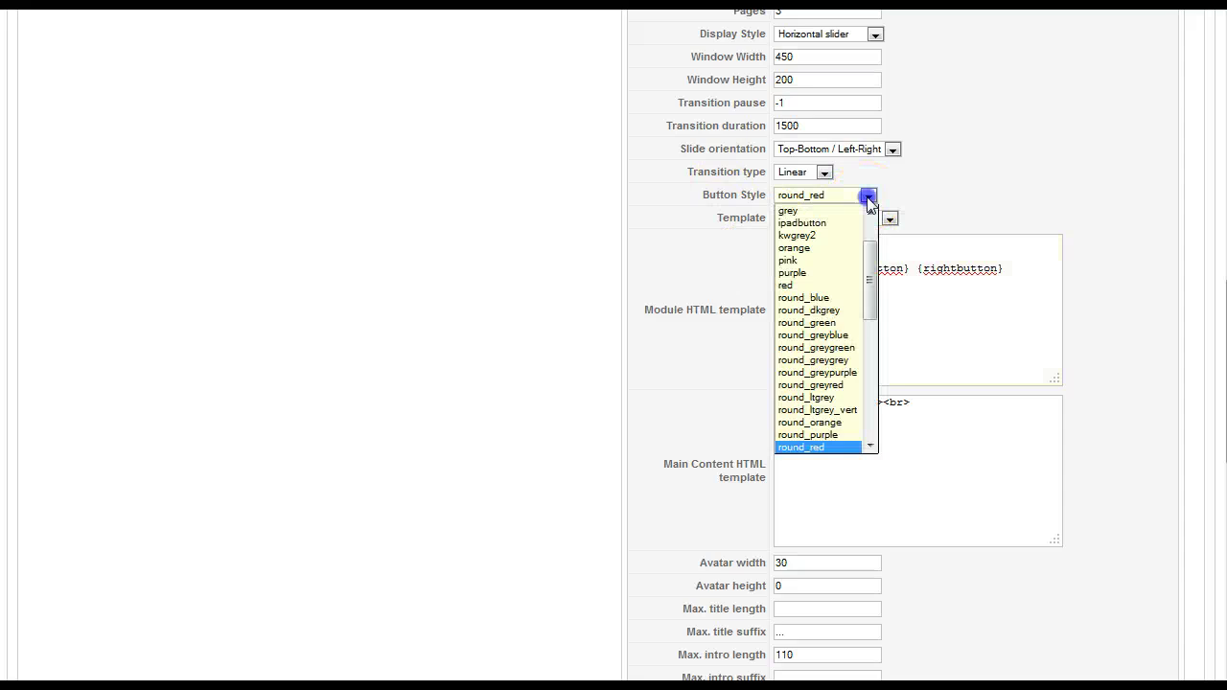
left_click(872, 274)
left_click_drag(869, 329, 865, 356)
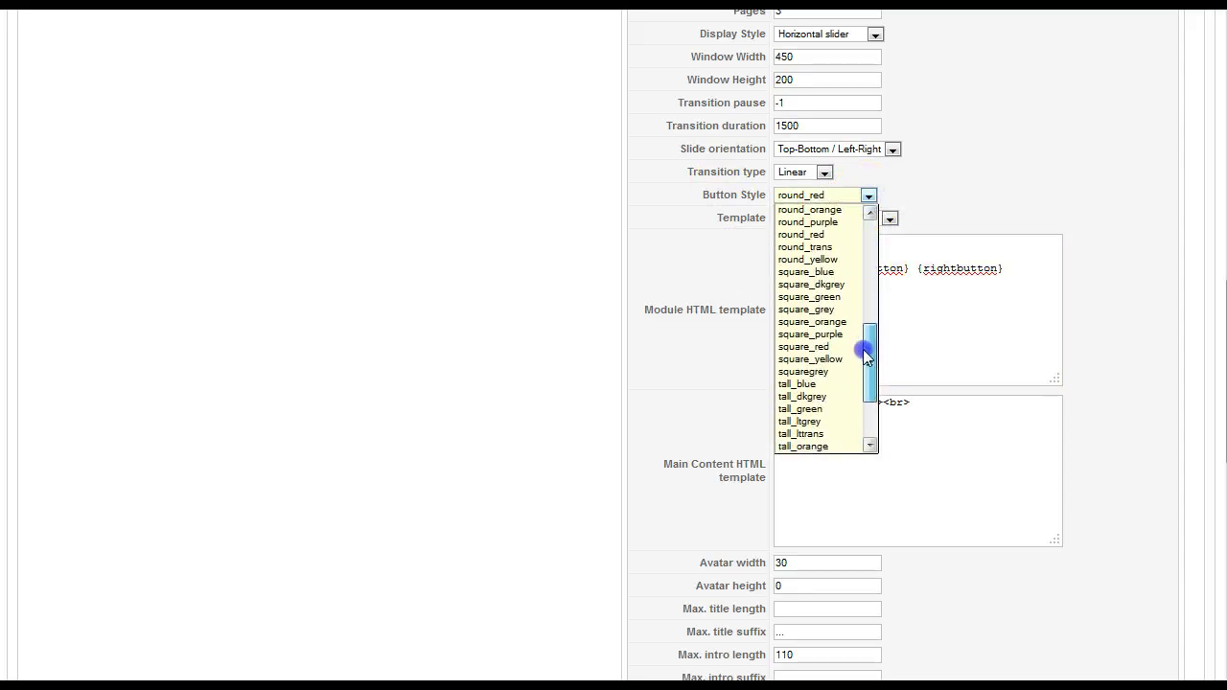
left_click(837, 336)
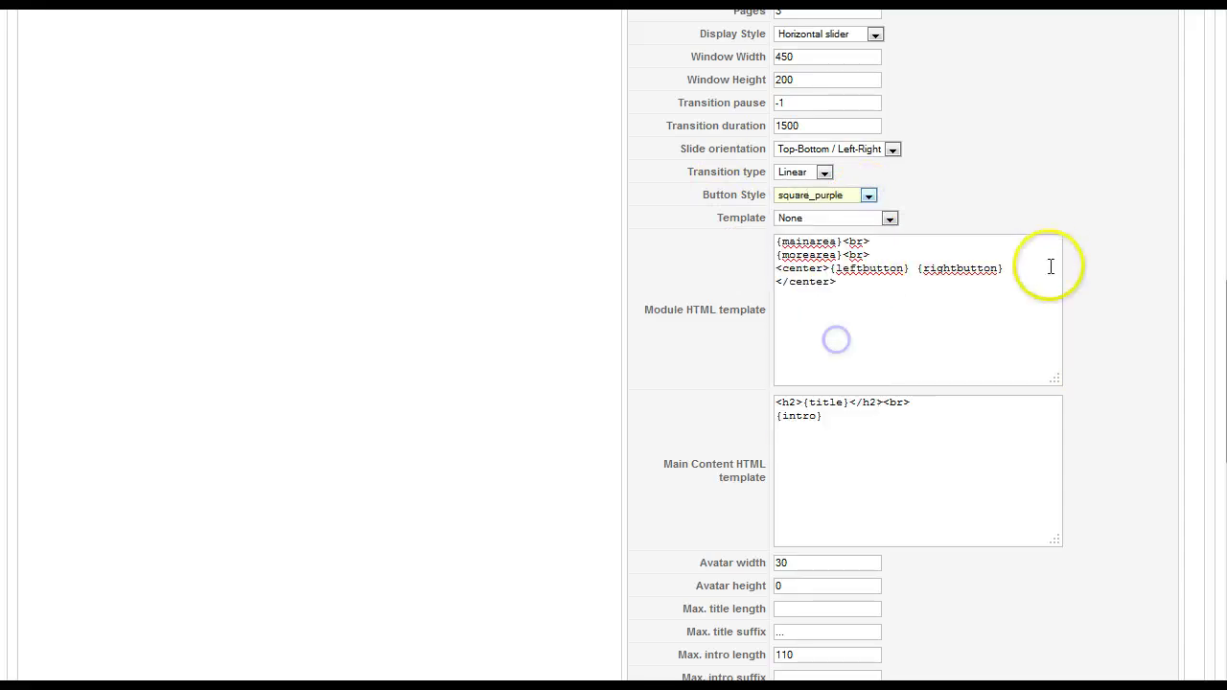
Set Rows to 1 in the display parameters and apply the changes
scroll(1052, 274, "up", 5)
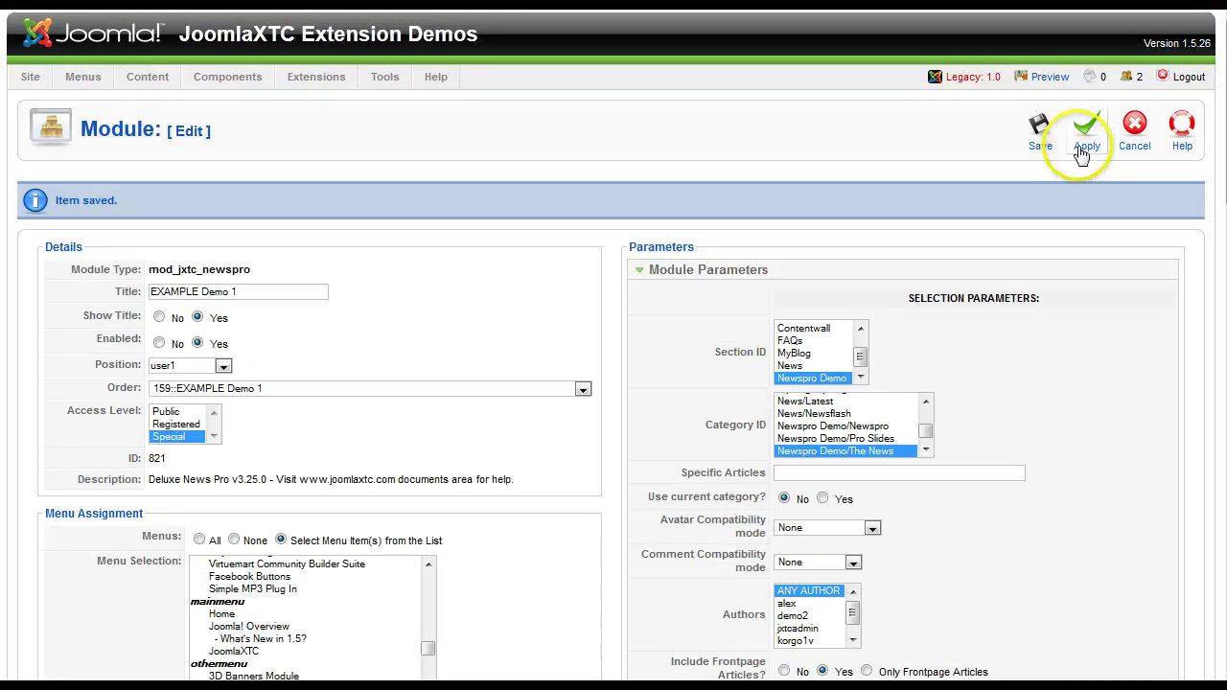
scroll(907, 389, "down", 5)
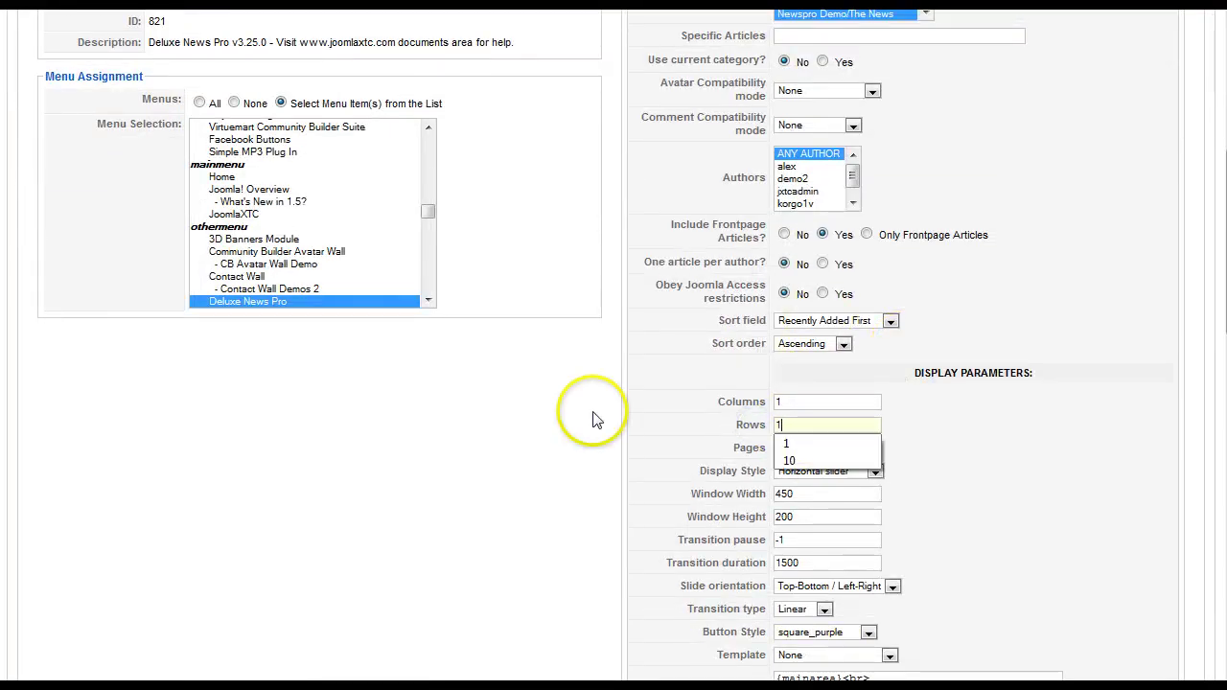
scroll(1090, 337, "up", 5)
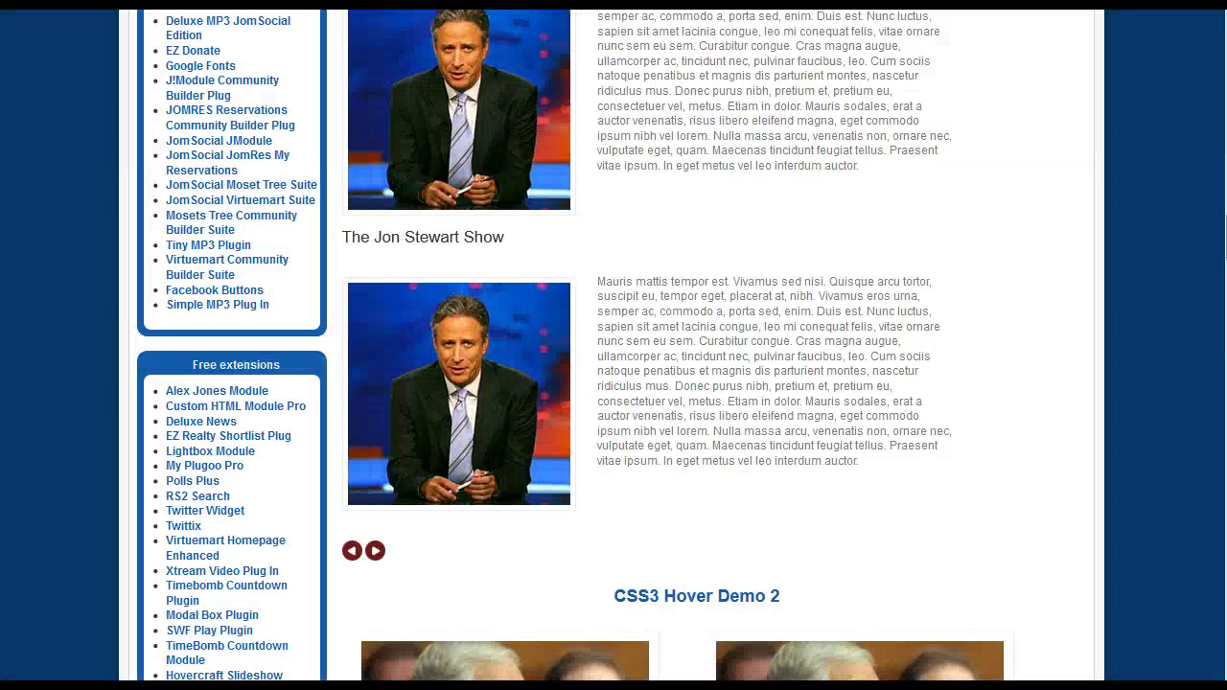
Reload the demo page, test the forward slider button of EXAMPLE Demo 1 and return to the module editor
left_click(1074, 439)
left_click(1021, 492)
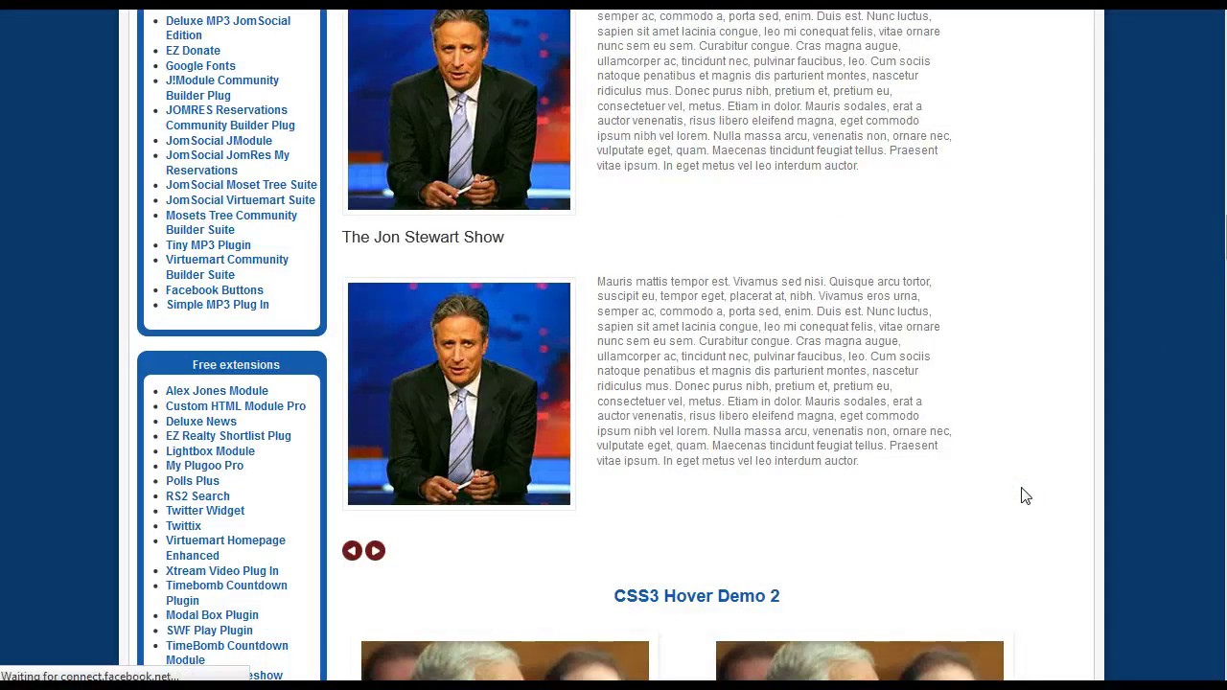
scroll(1030, 458, "up", 5)
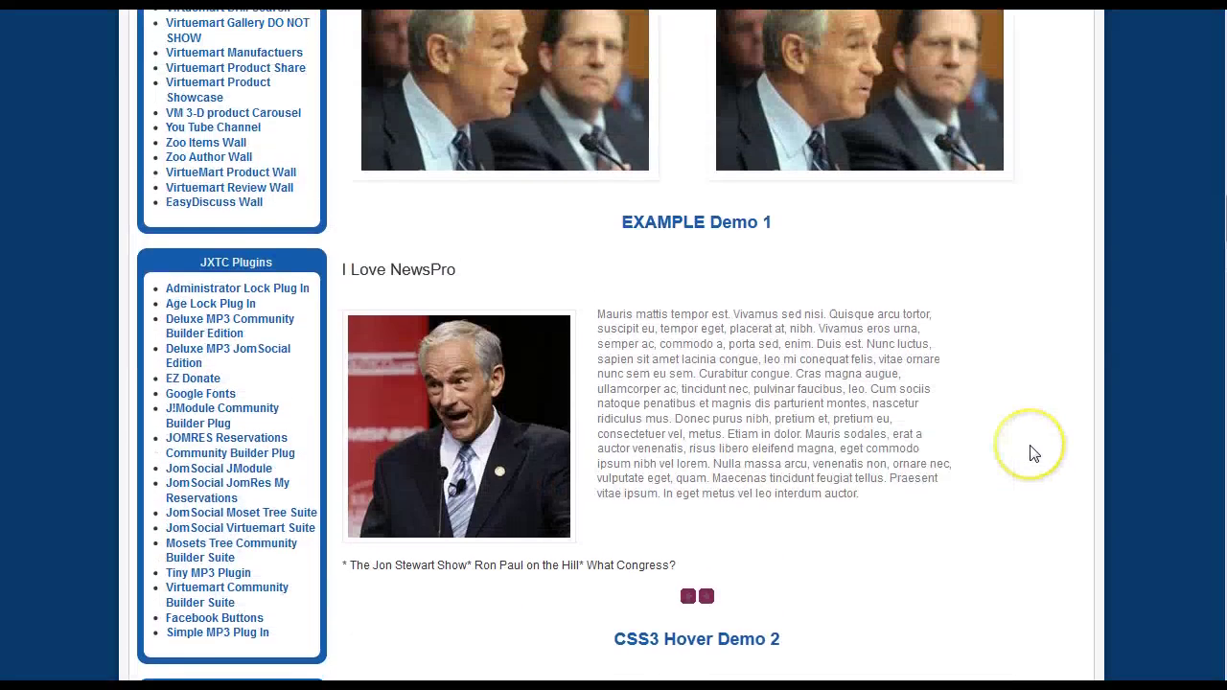
left_click(705, 596)
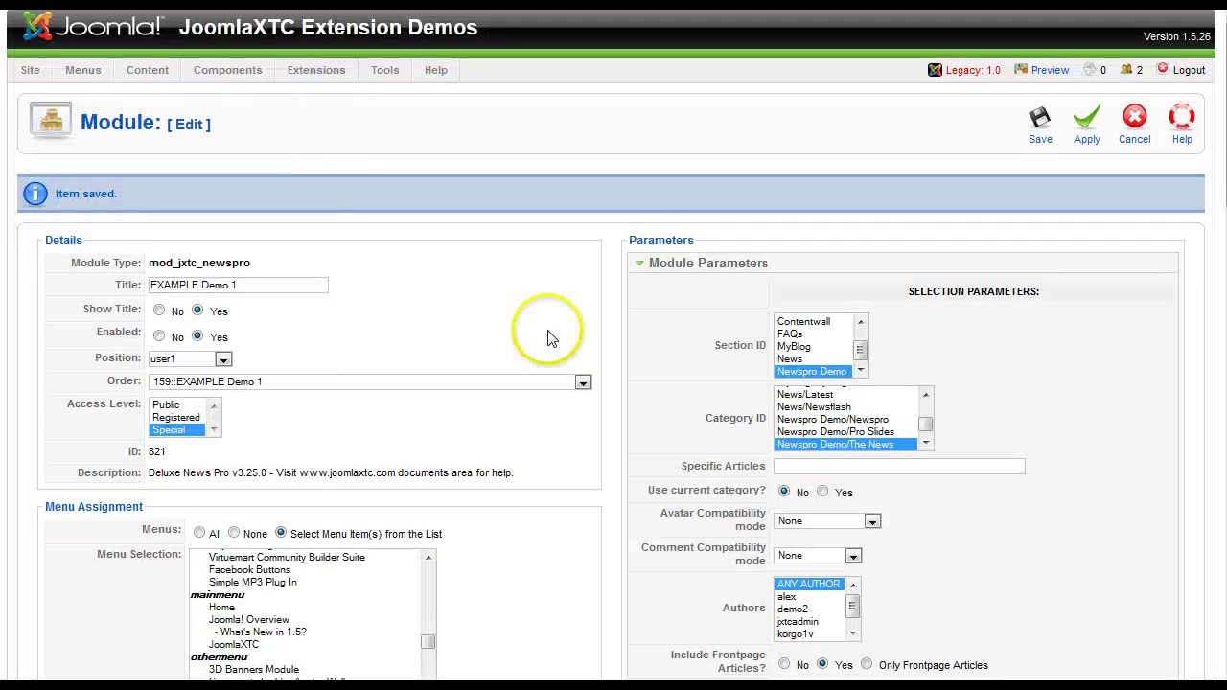
Set More titles to 0 in the 'More' area configuration and apply the module changes
scroll(547, 336, "down", 10)
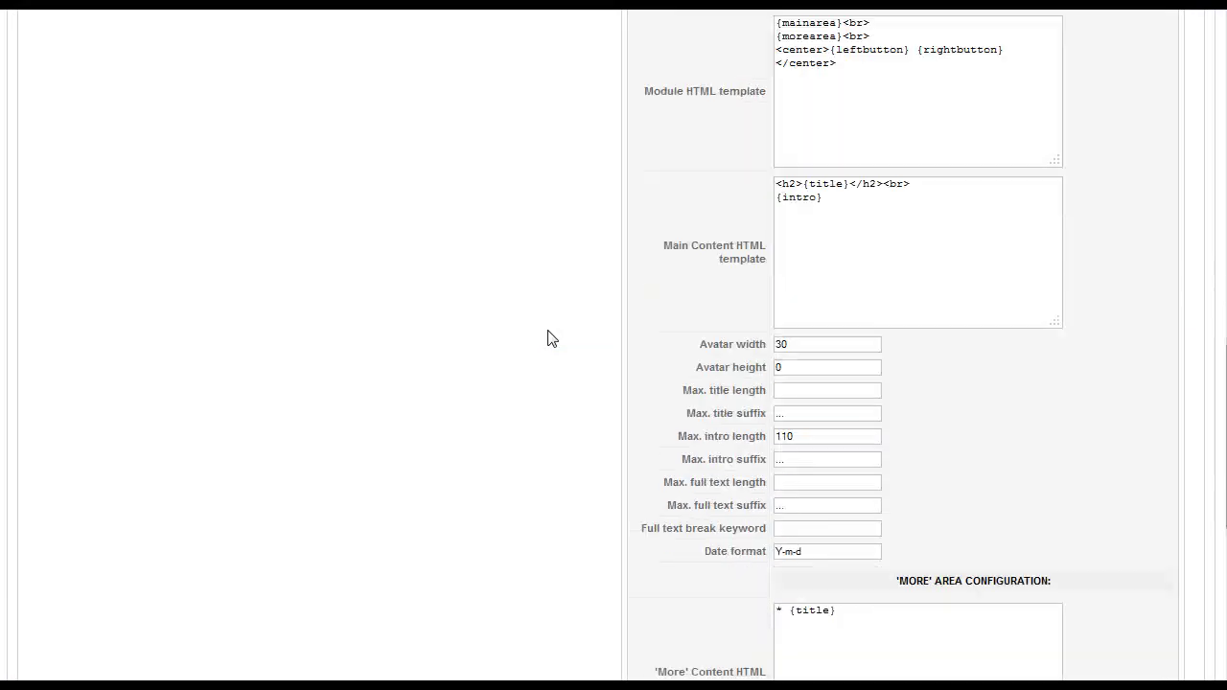
scroll(547, 337, "down", 5)
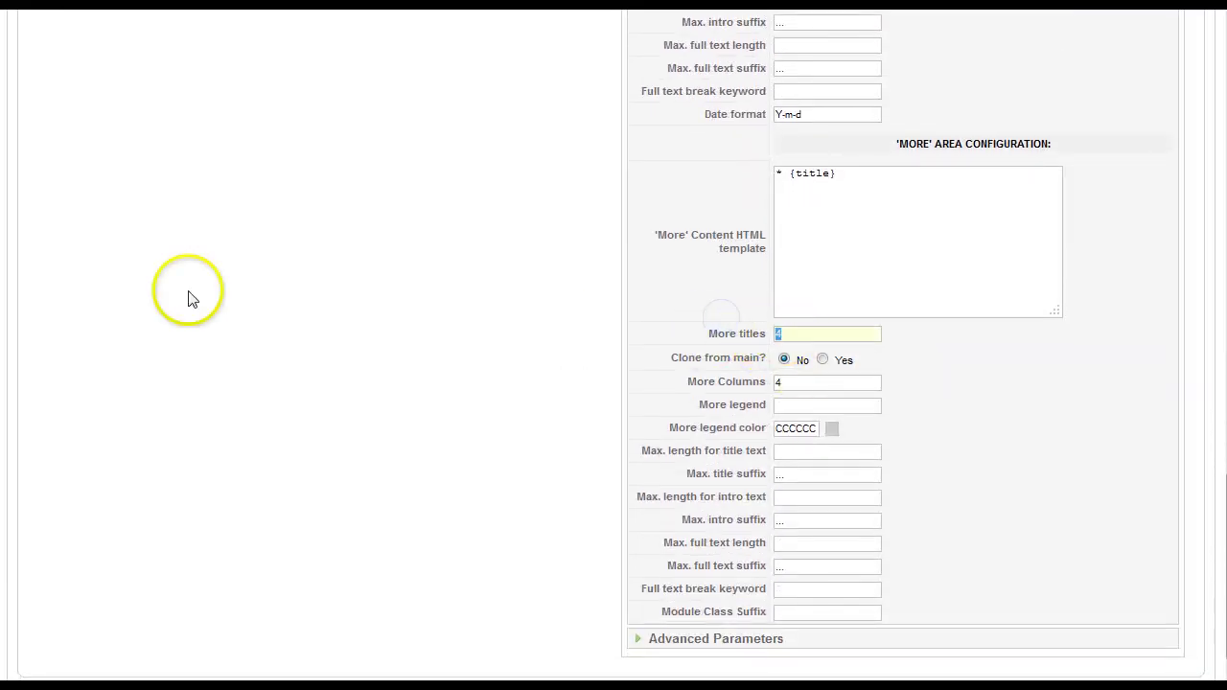
type("8")
scroll(1074, 398, "up", 8)
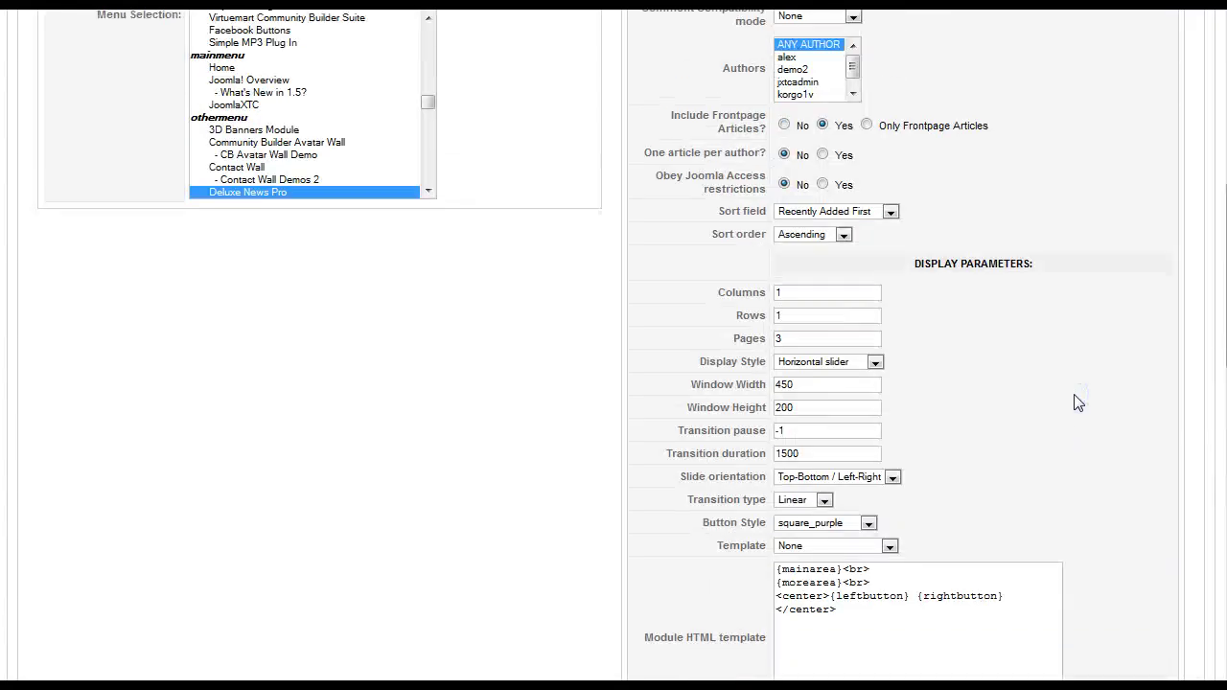
key("Return")
left_click(1087, 129)
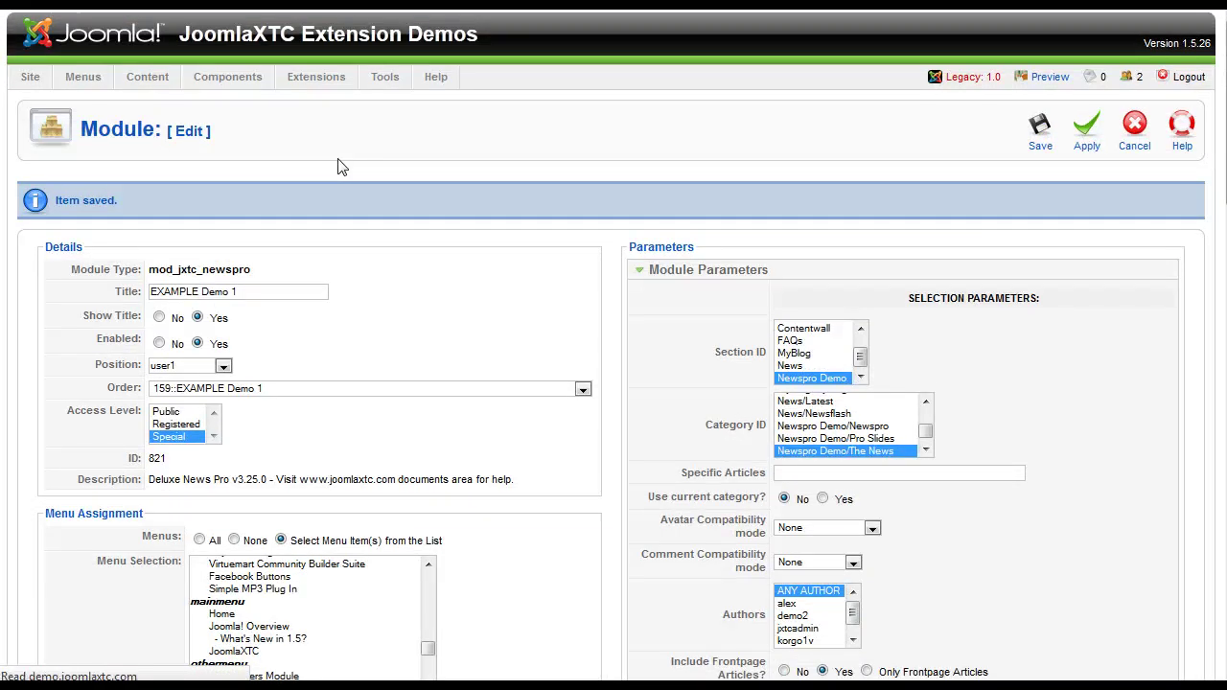
Reload the demo page and test the back slider button of EXAMPLE Demo 1
left_click(304, 115)
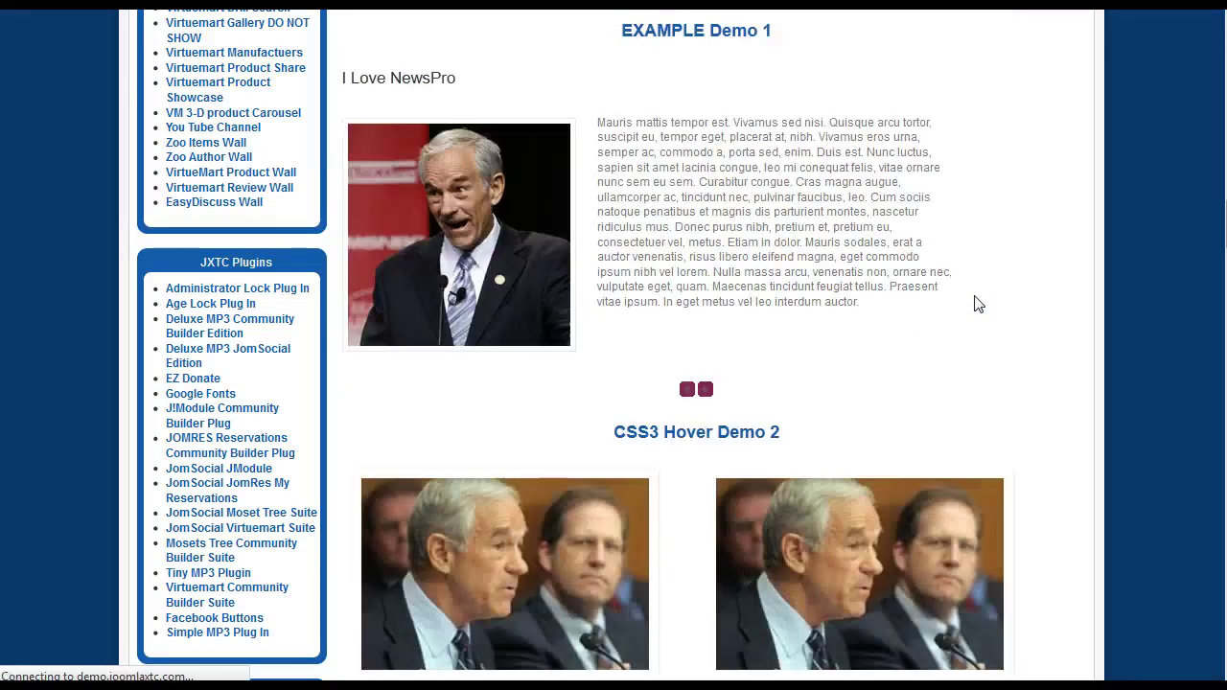
left_click(891, 317)
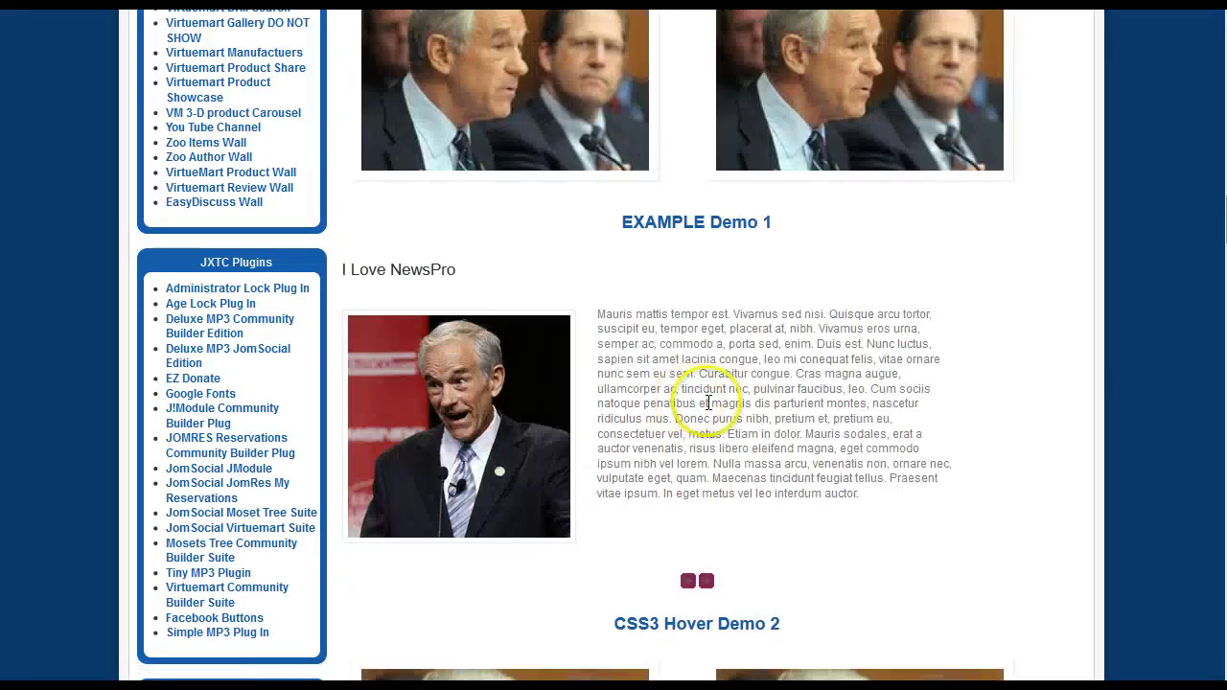
left_click(689, 581)
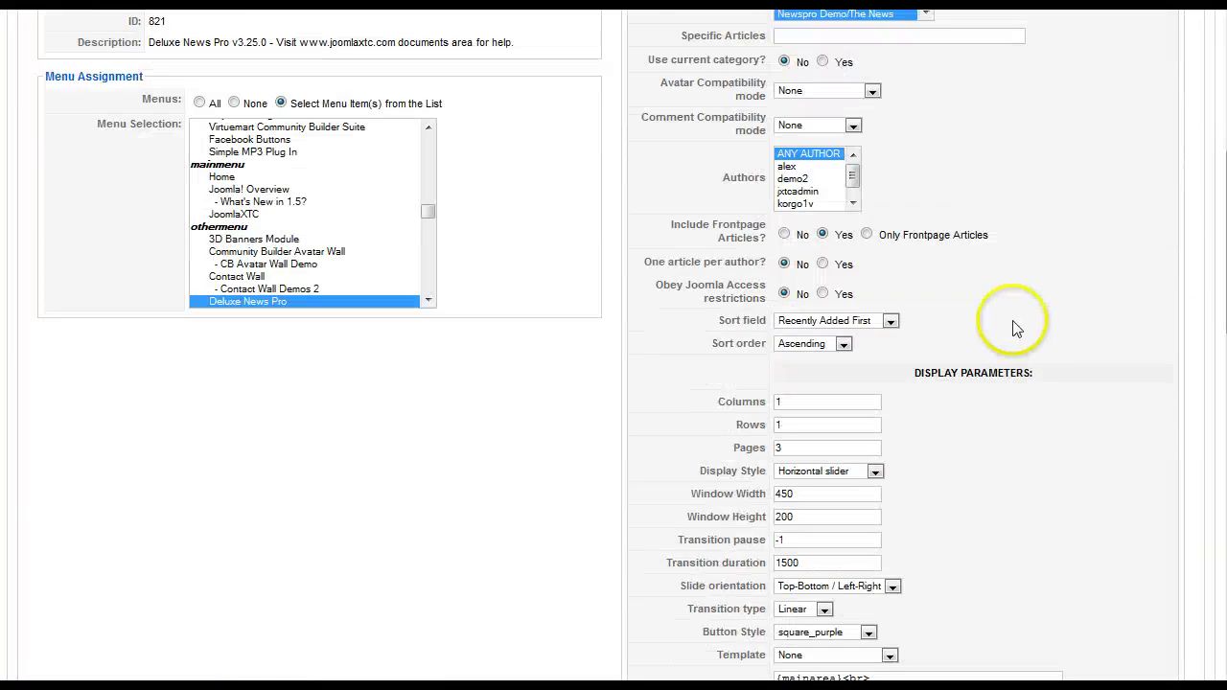
In the module editor, remove the {morearea} line and the centered button lines from the Module HTML template, keeping {mainarea}<br>
scroll(896, 407, "down", 4)
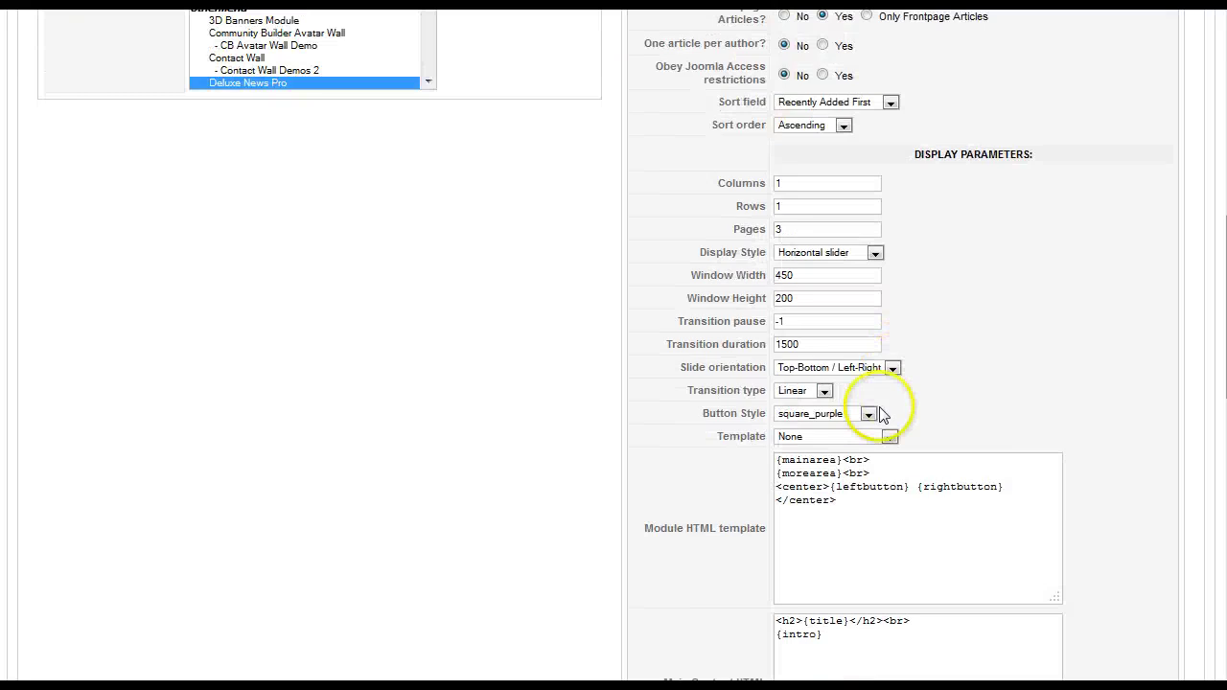
left_click_drag(836, 501, 760, 489)
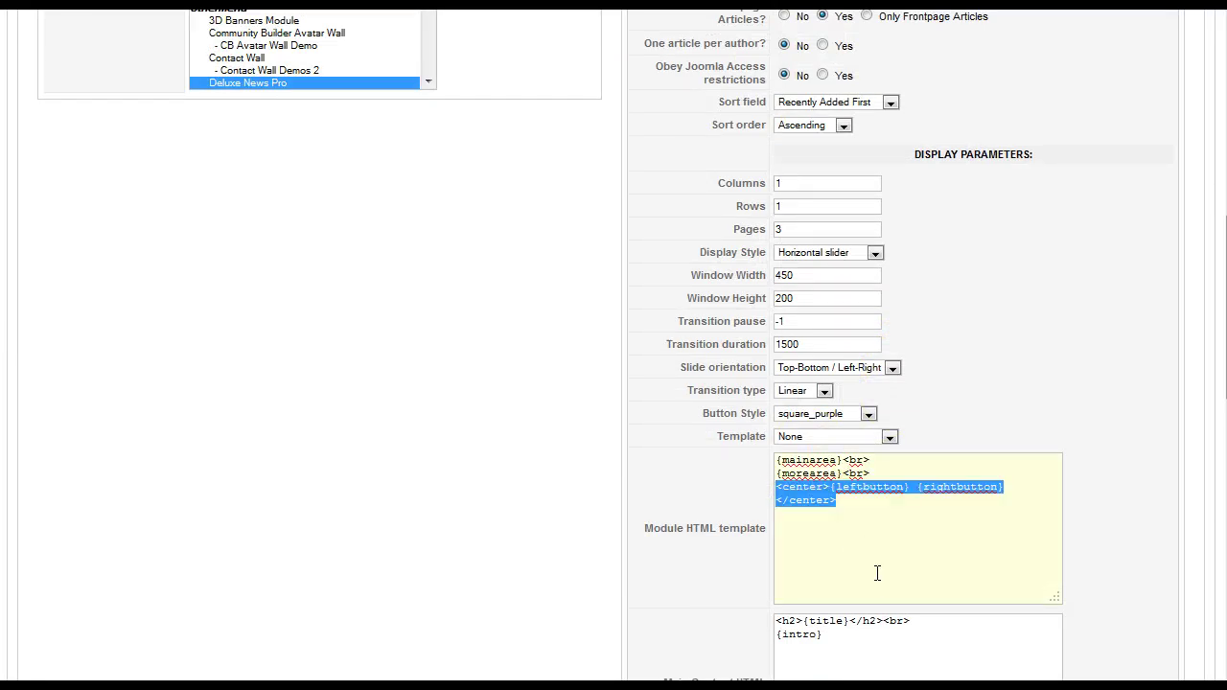
key("BackSpace")
left_click(891, 484)
left_click(872, 480)
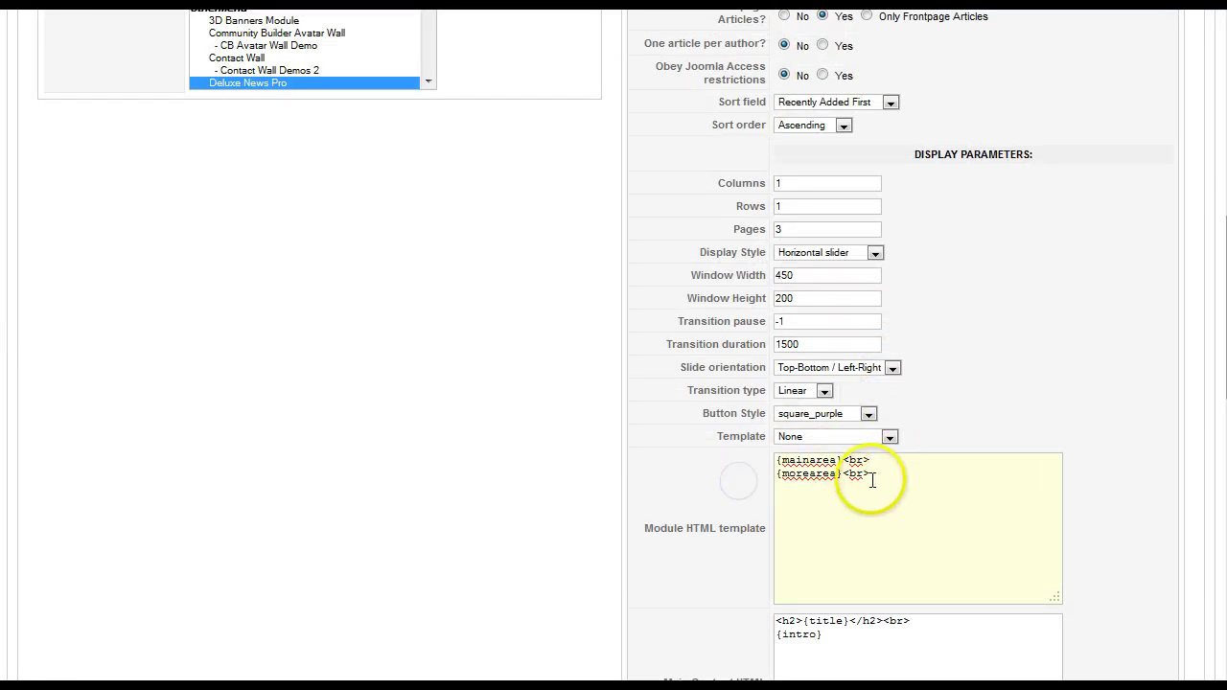
key("BackSpace")
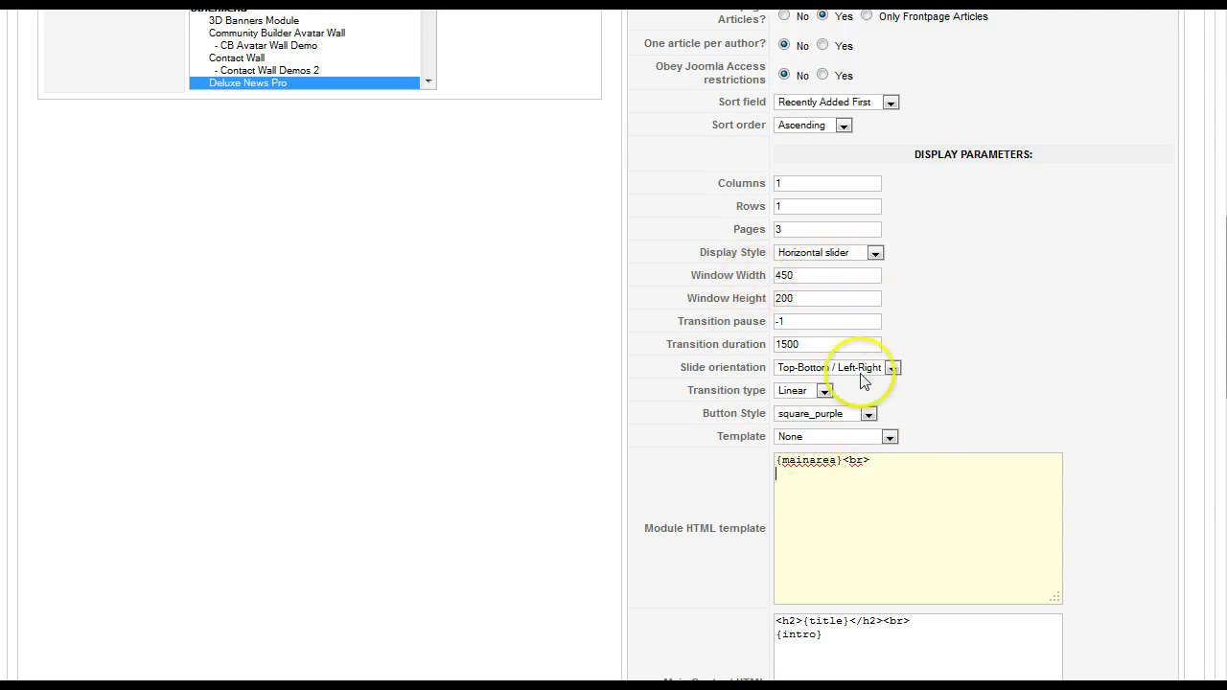
Set Transition pause to 200 and Display Style to Fader, and apply the changes
left_click(784, 323)
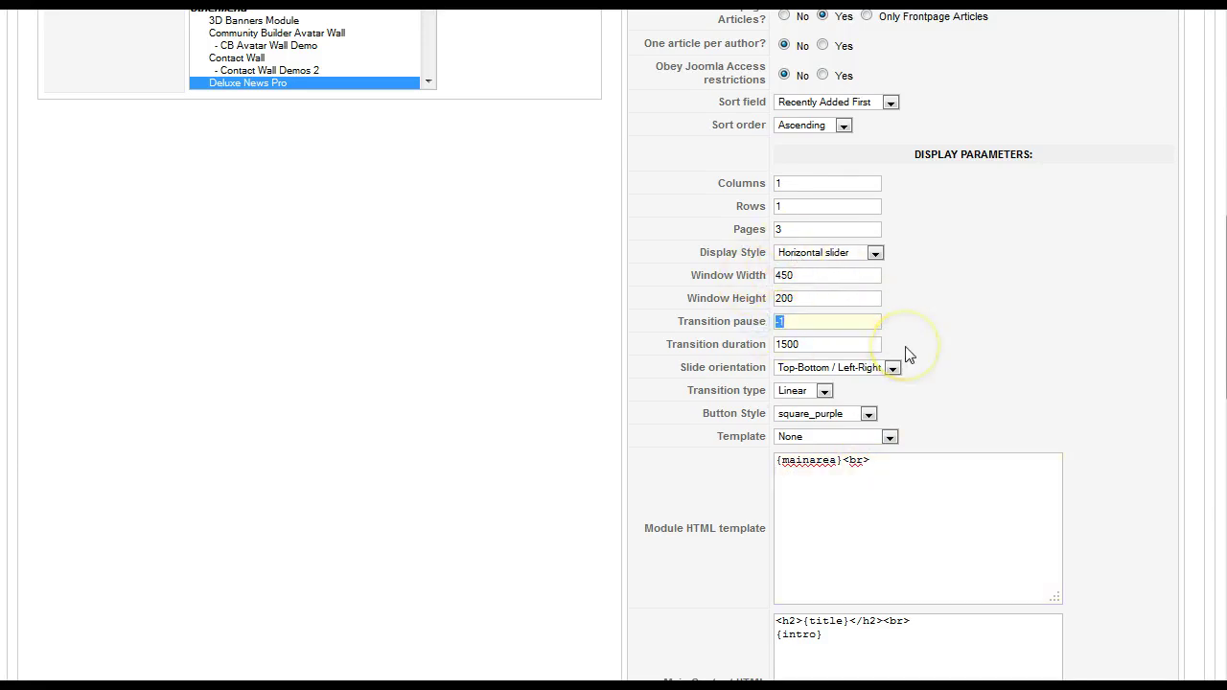
type("200")
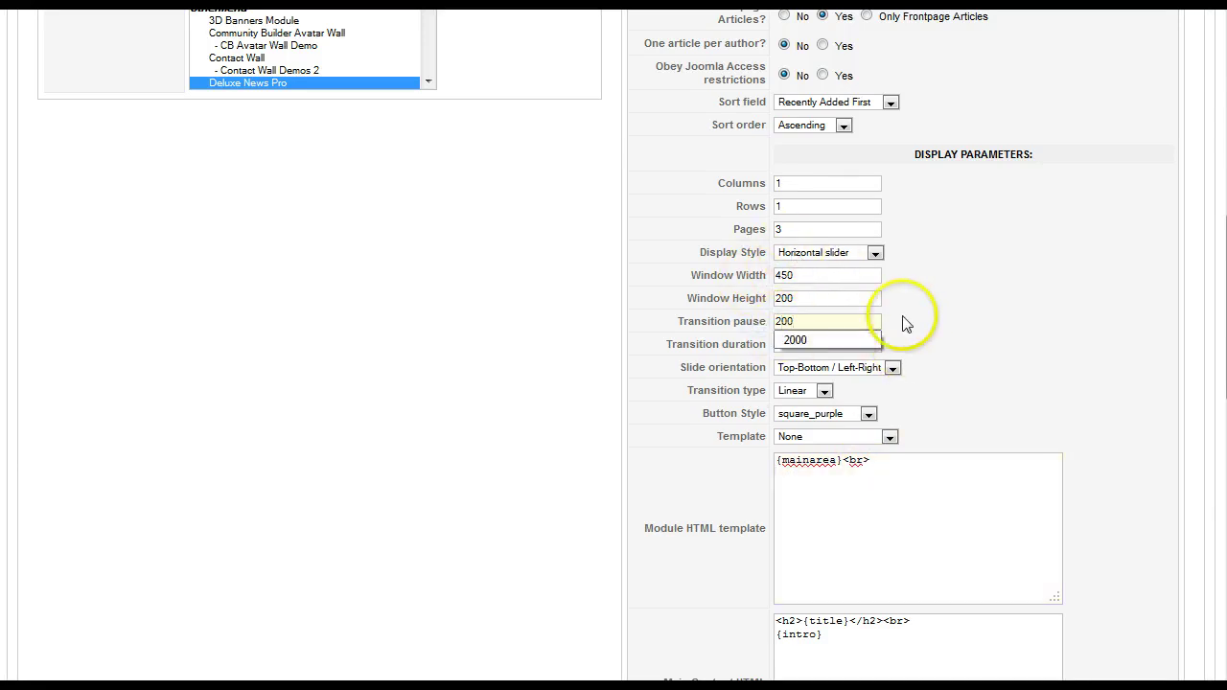
left_click(876, 252)
left_click(842, 294)
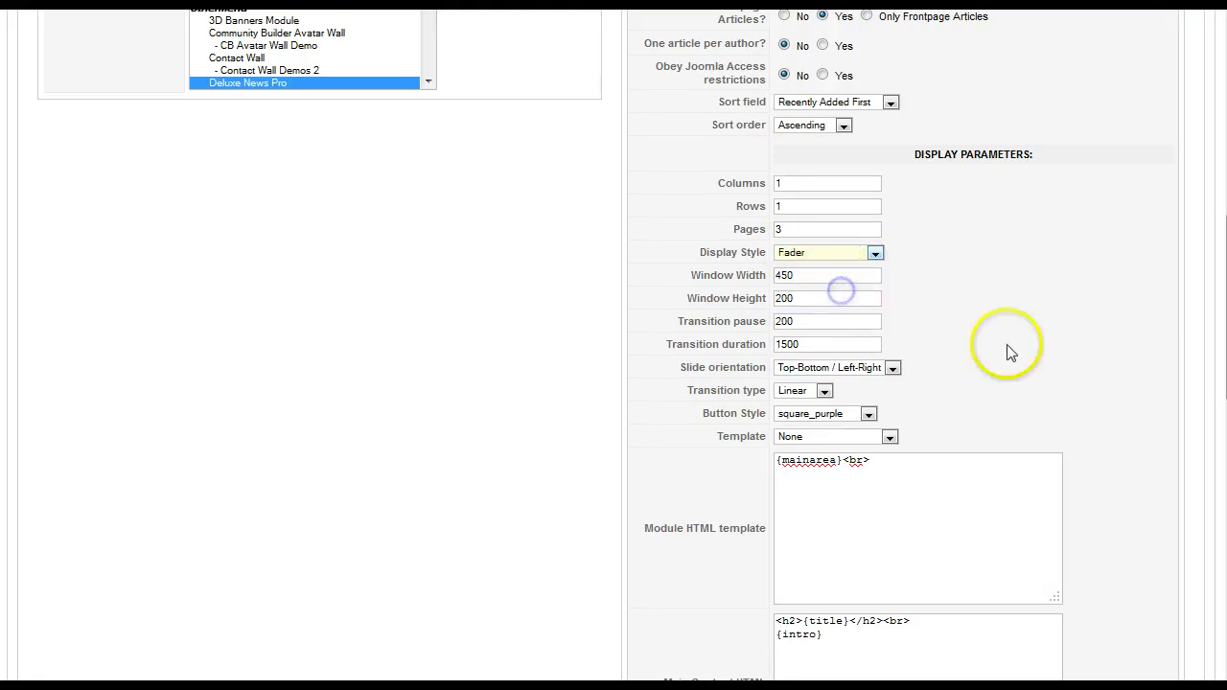
scroll(1006, 351, "up", 5)
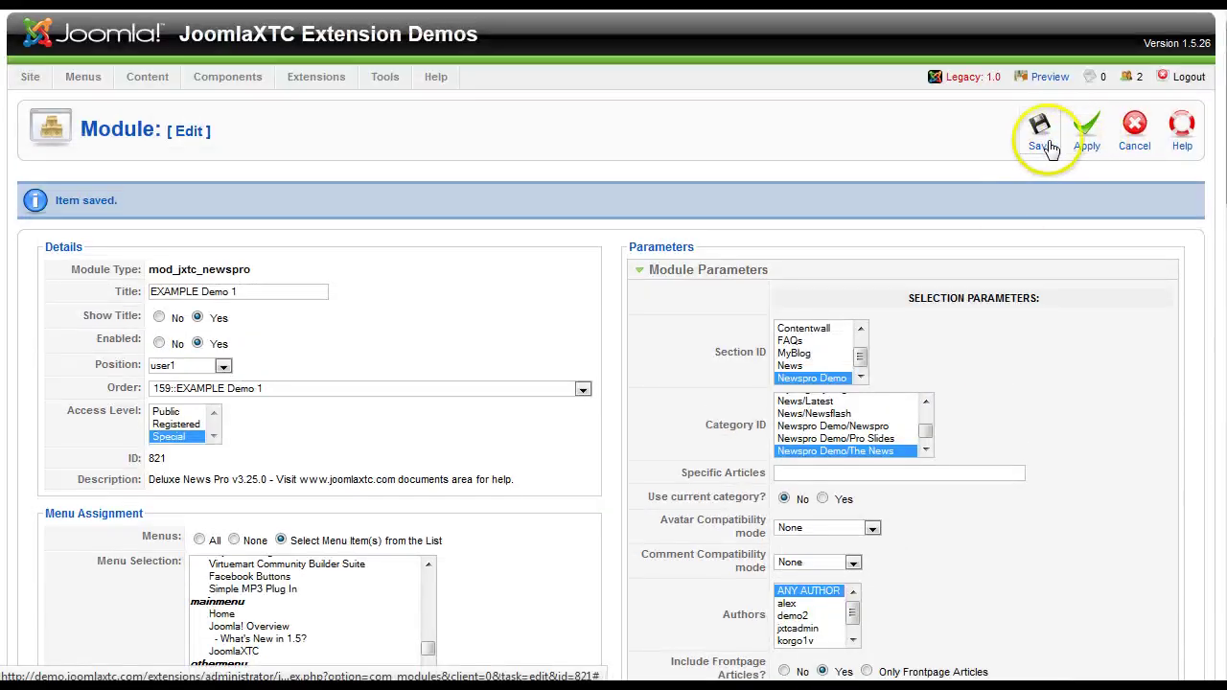
left_click(1086, 134)
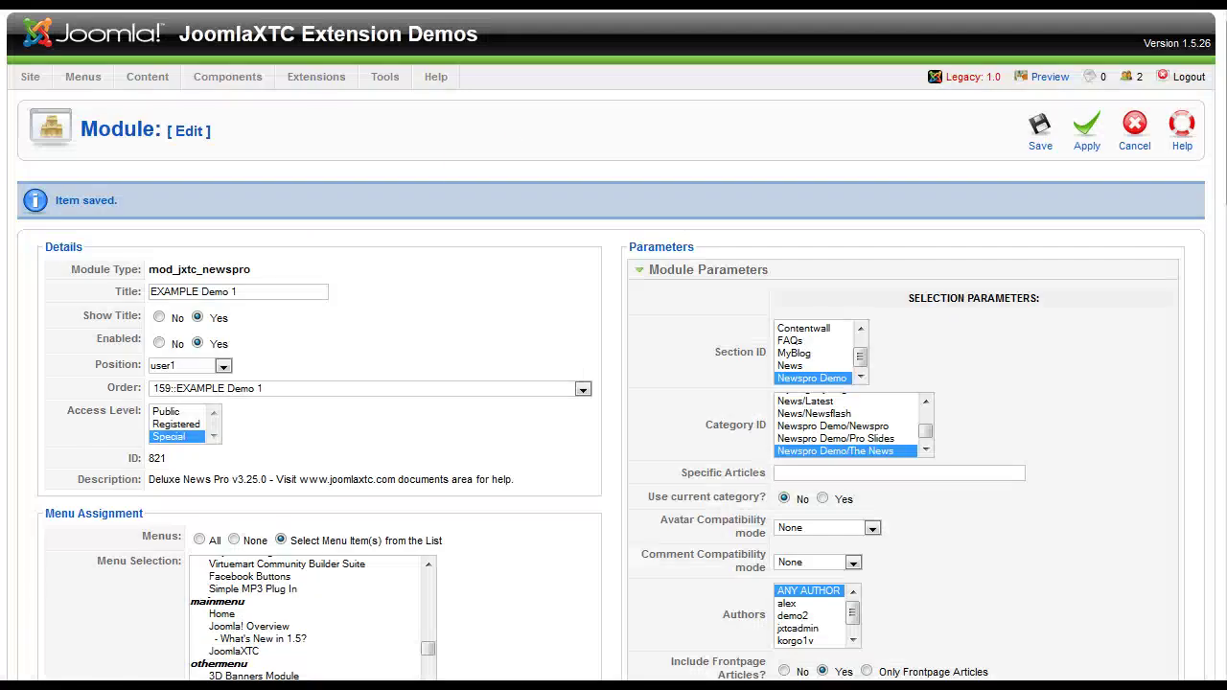
Look through the available module templates, choose ToolTips_demo and apply the change
scroll(597, 346, "down", 7)
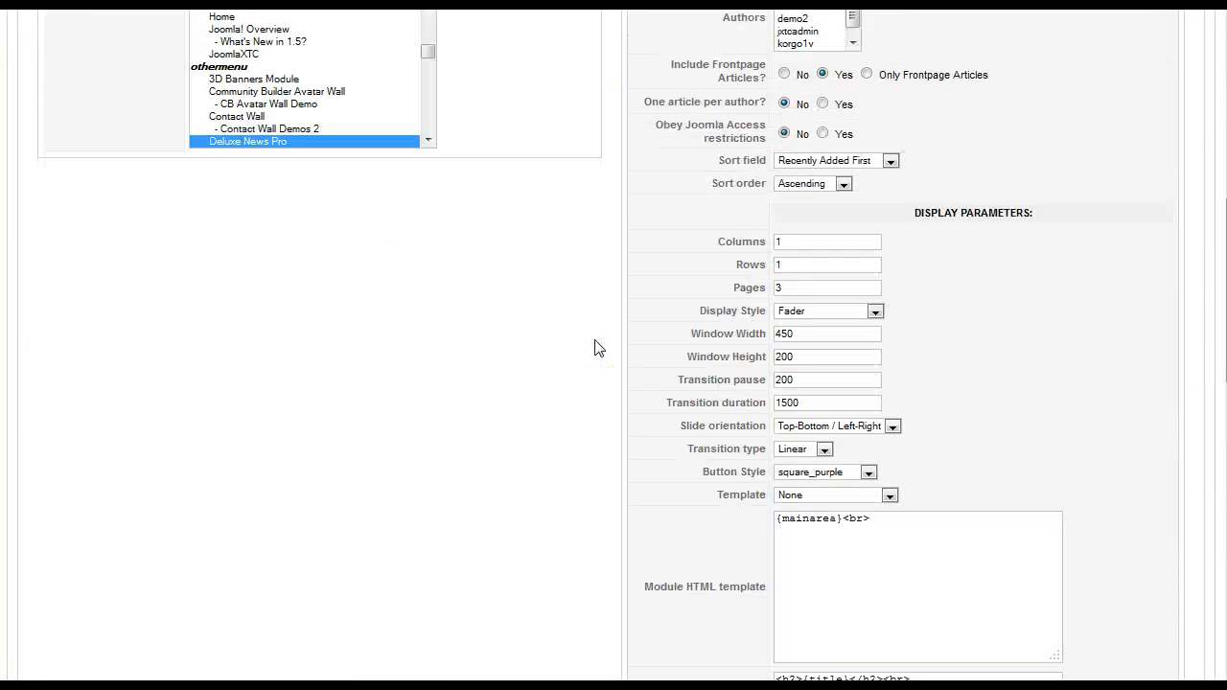
scroll(594, 347, "down", 3)
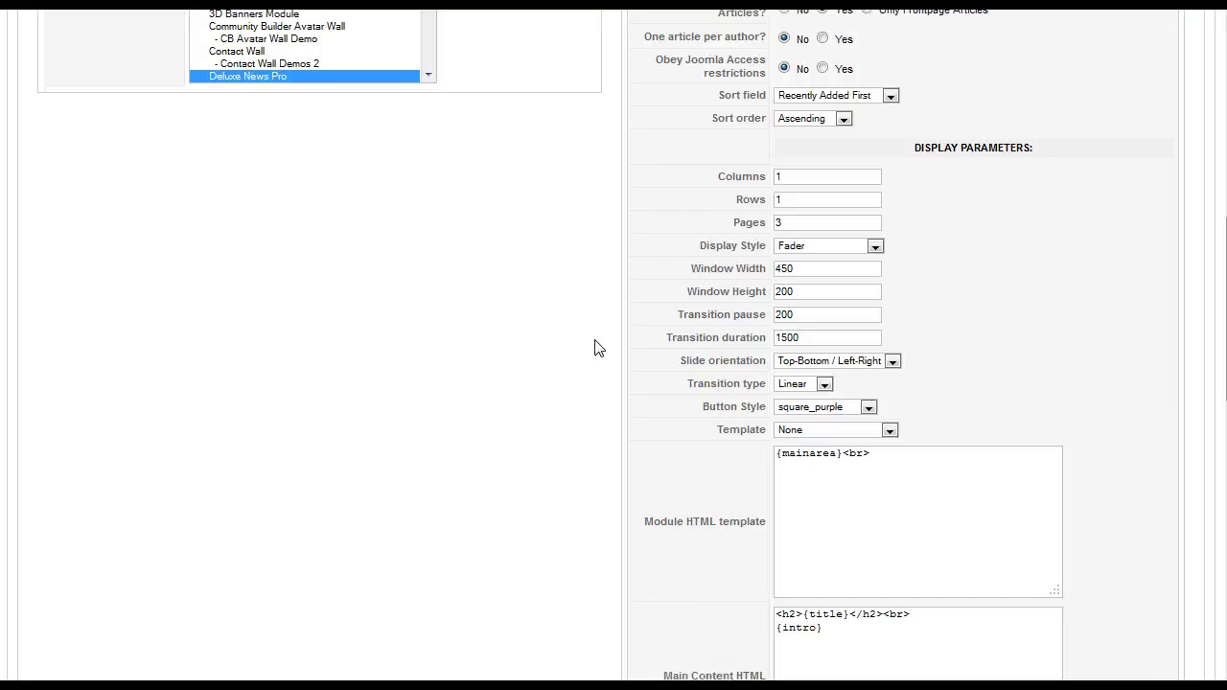
scroll(595, 347, "up", 4)
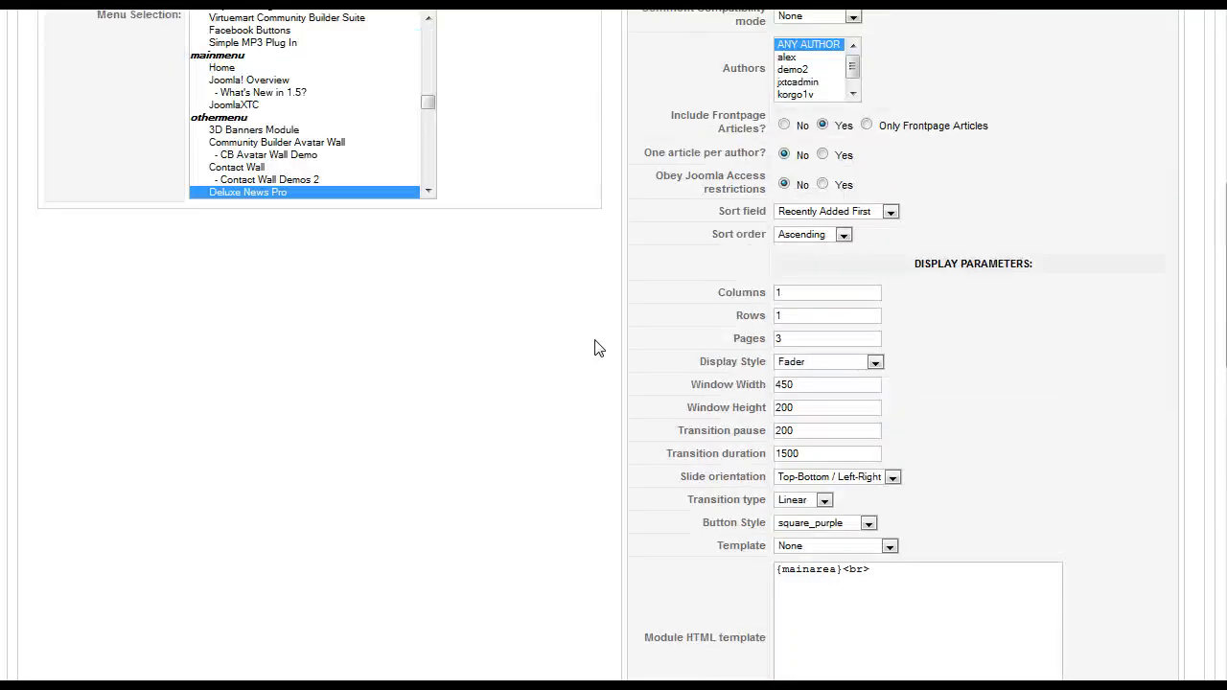
scroll(594, 347, "down", 2)
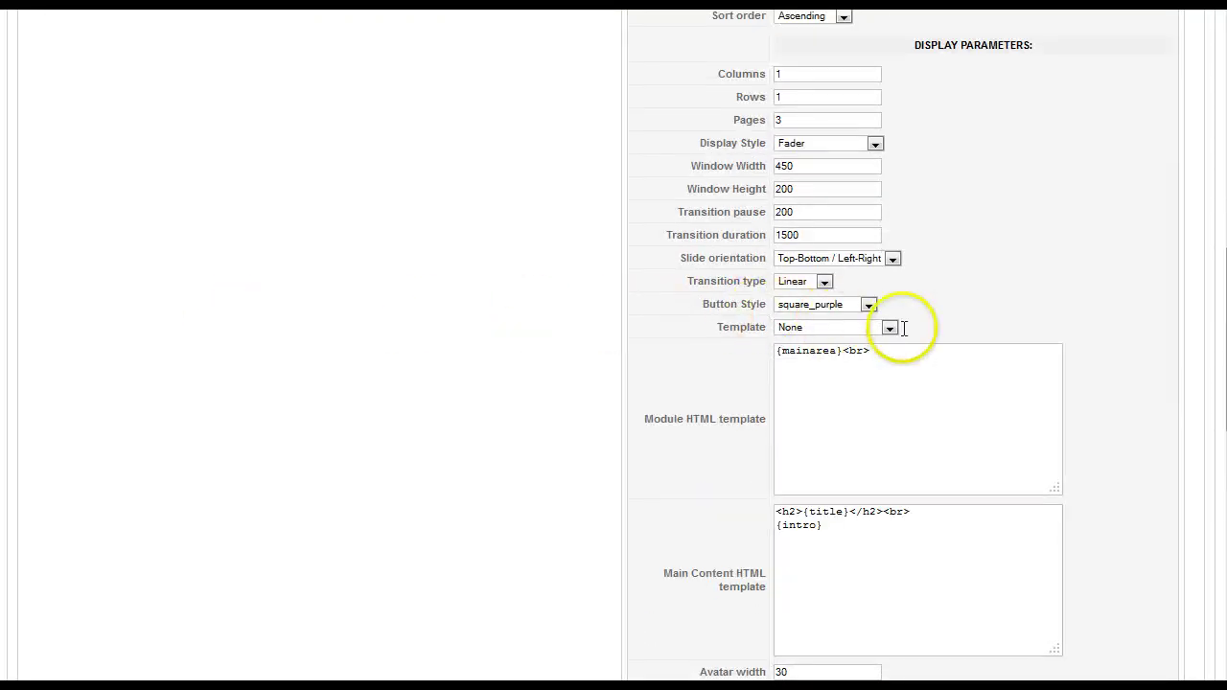
left_click(889, 328)
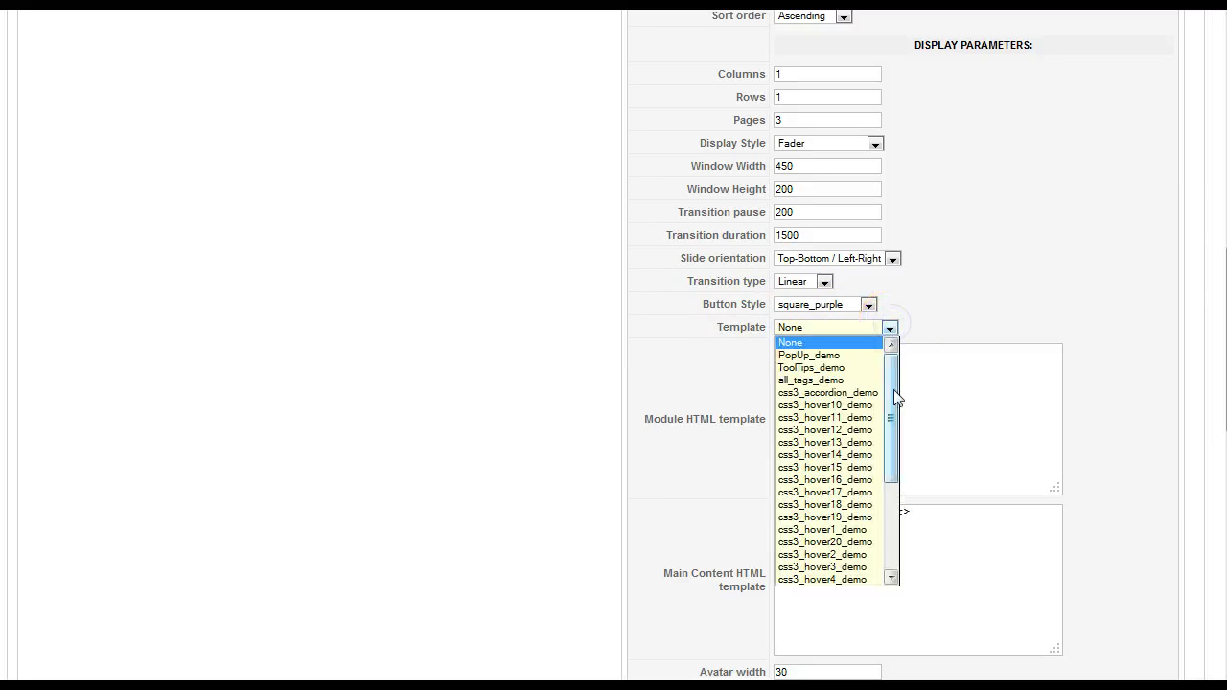
left_click(896, 371)
mouse_move(892, 366)
left_mouse_down()
mouse_move(890, 479)
mouse_move(892, 354)
left_mouse_up()
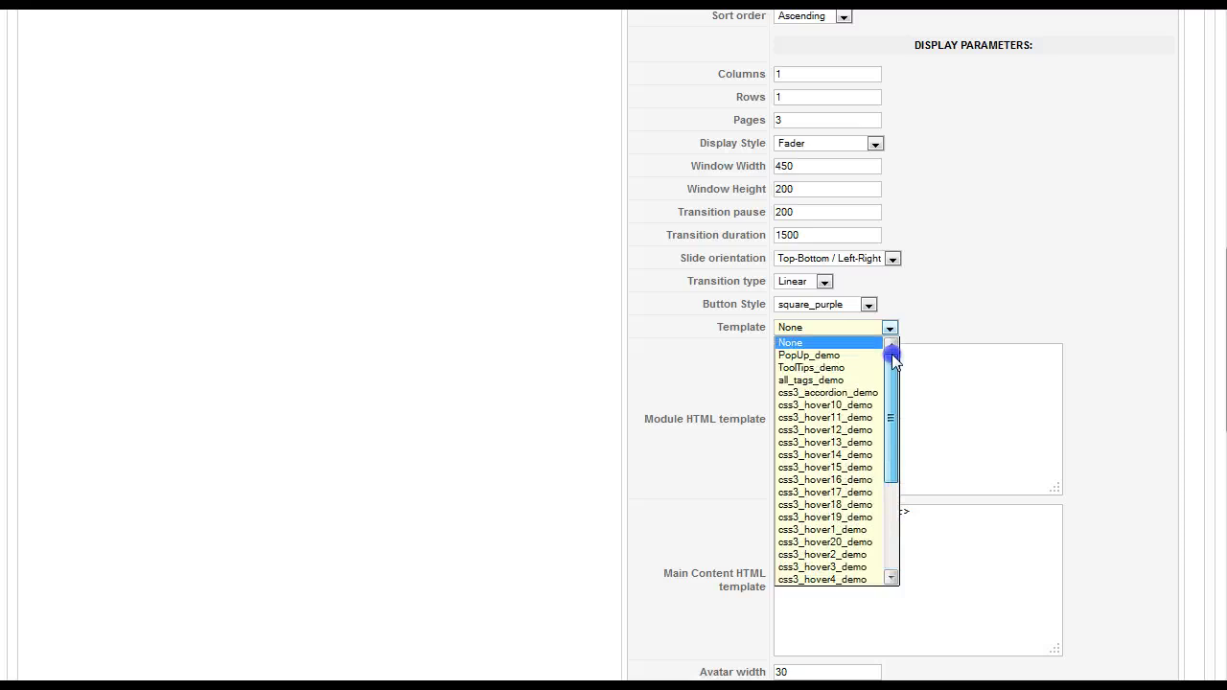
left_click_drag(891, 345, 809, 378)
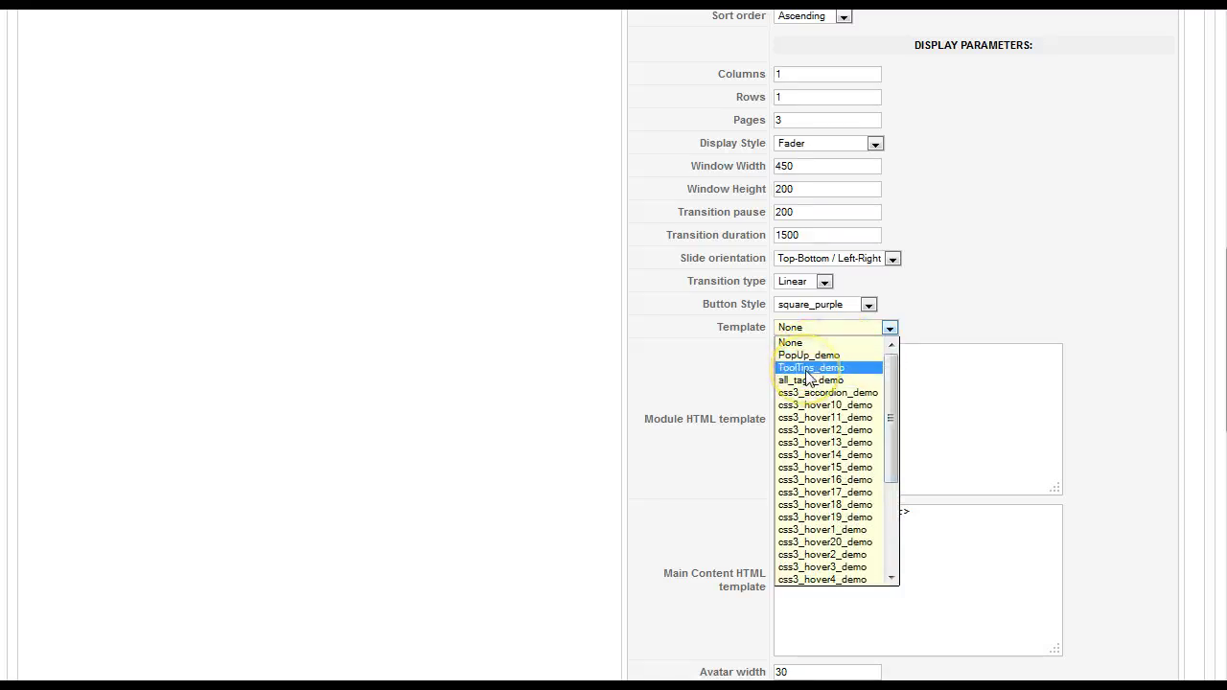
left_click(808, 369)
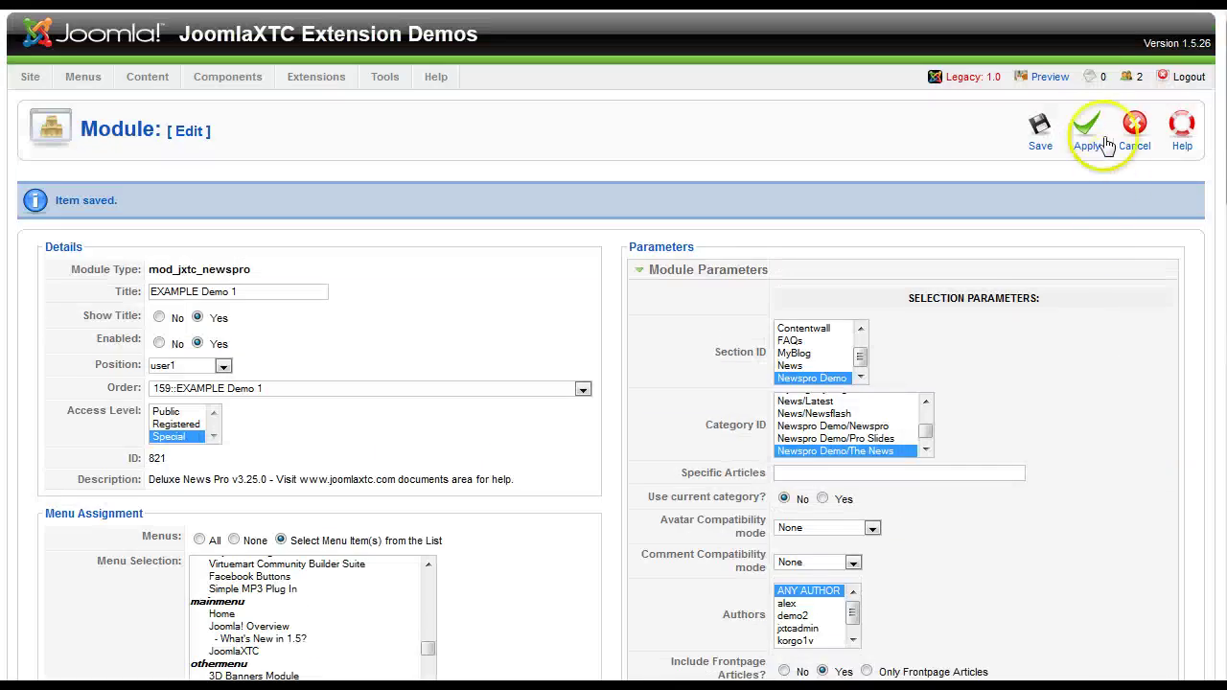
left_click(1089, 144)
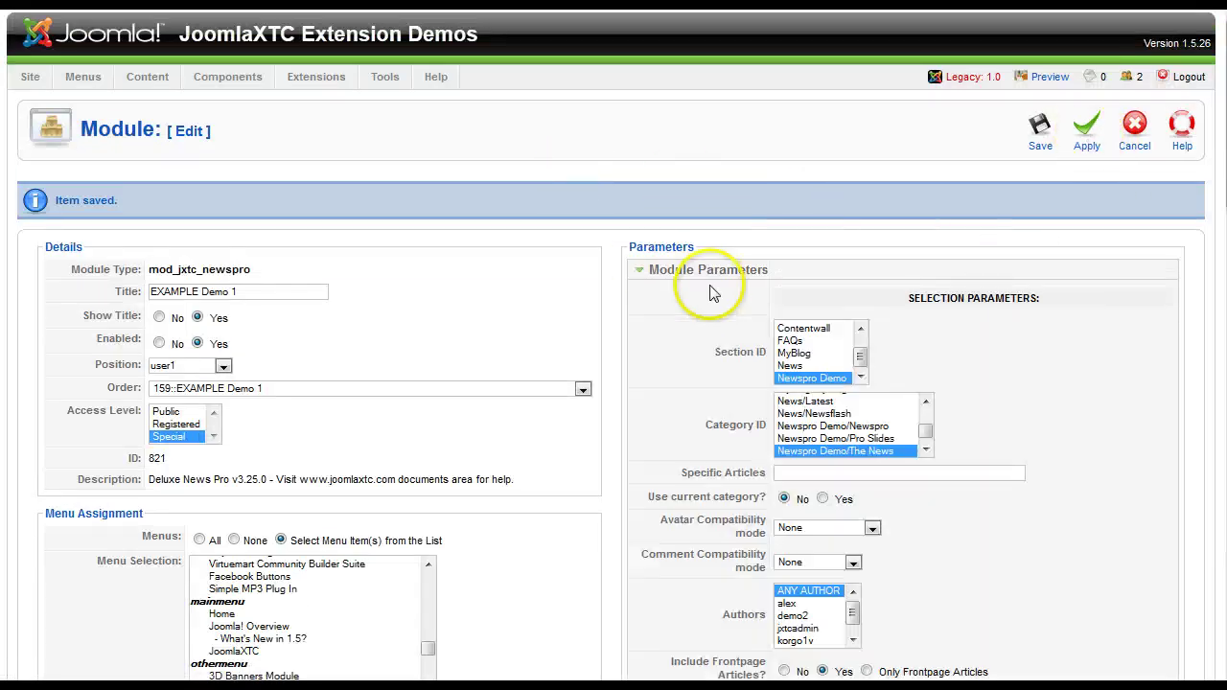
Set Columns to 4 in the display parameters
scroll(719, 239, "down", 5)
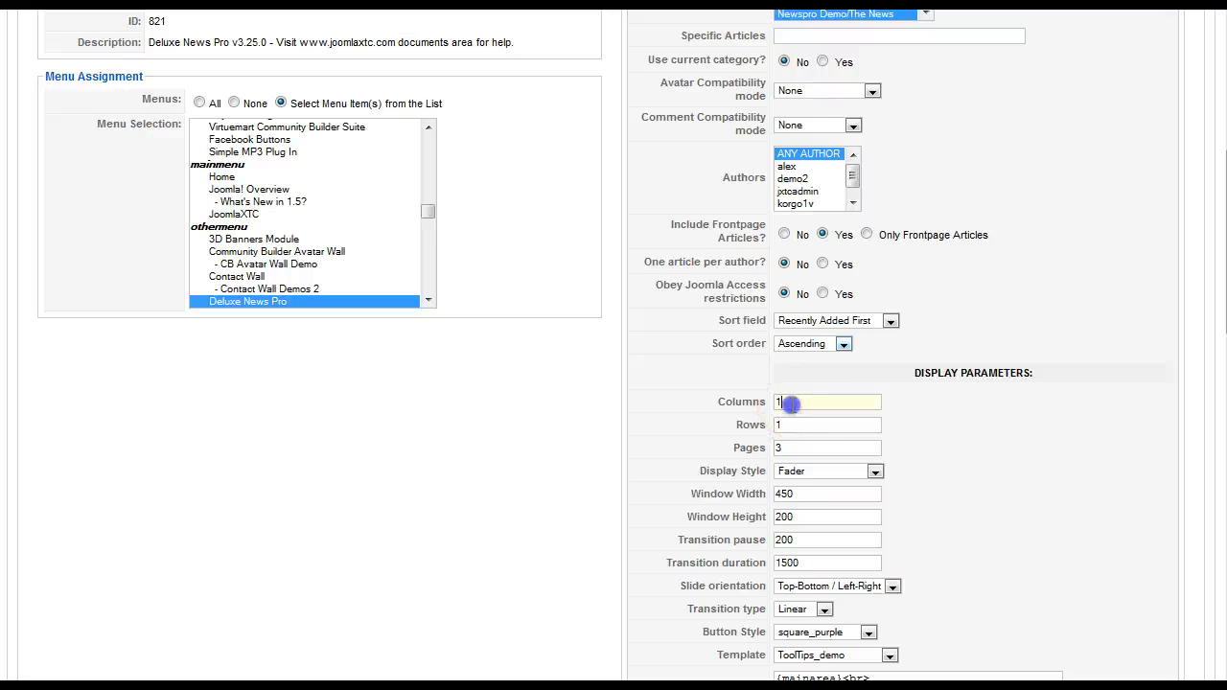
type("4")
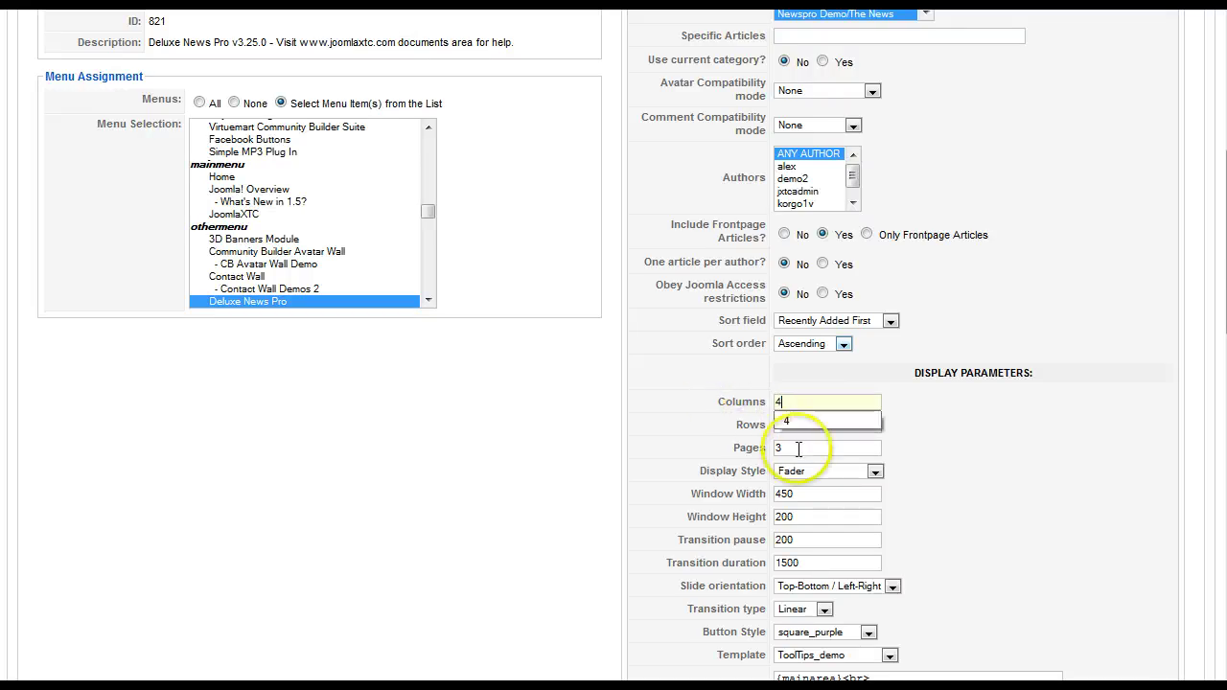
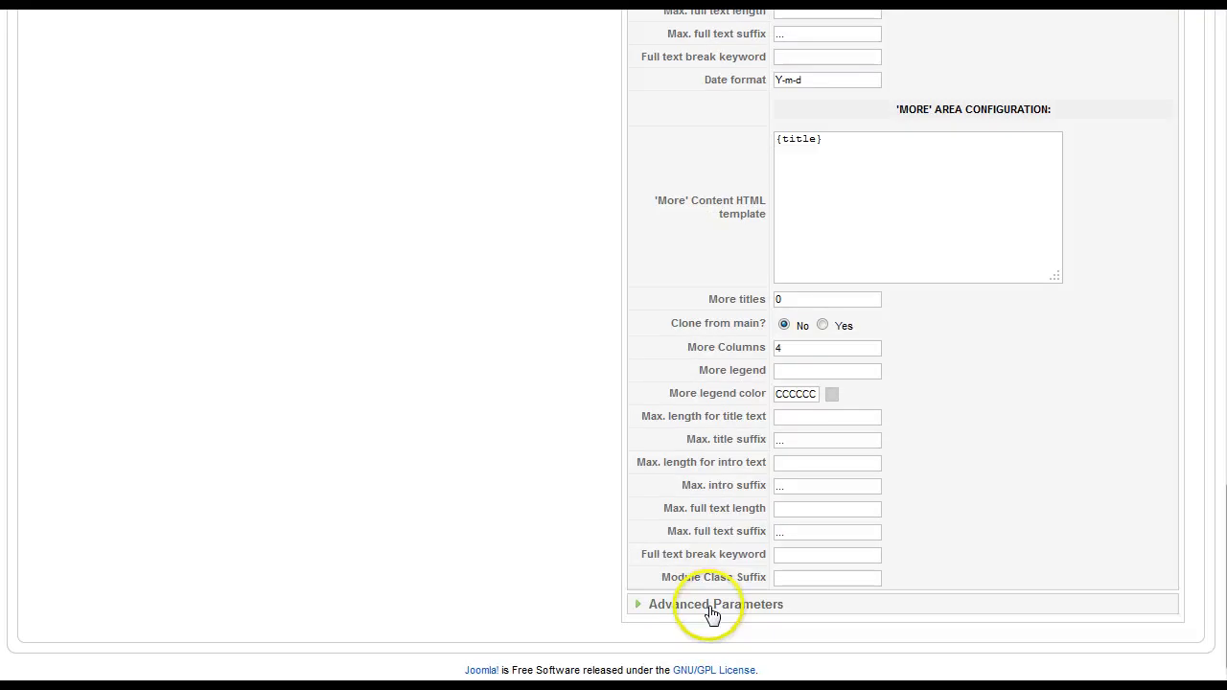
Open the Advanced Parameters and review the Custom CSS and the tooltip, slide and hover color effect settings
left_click(709, 606)
scroll(884, 486, "up", 5)
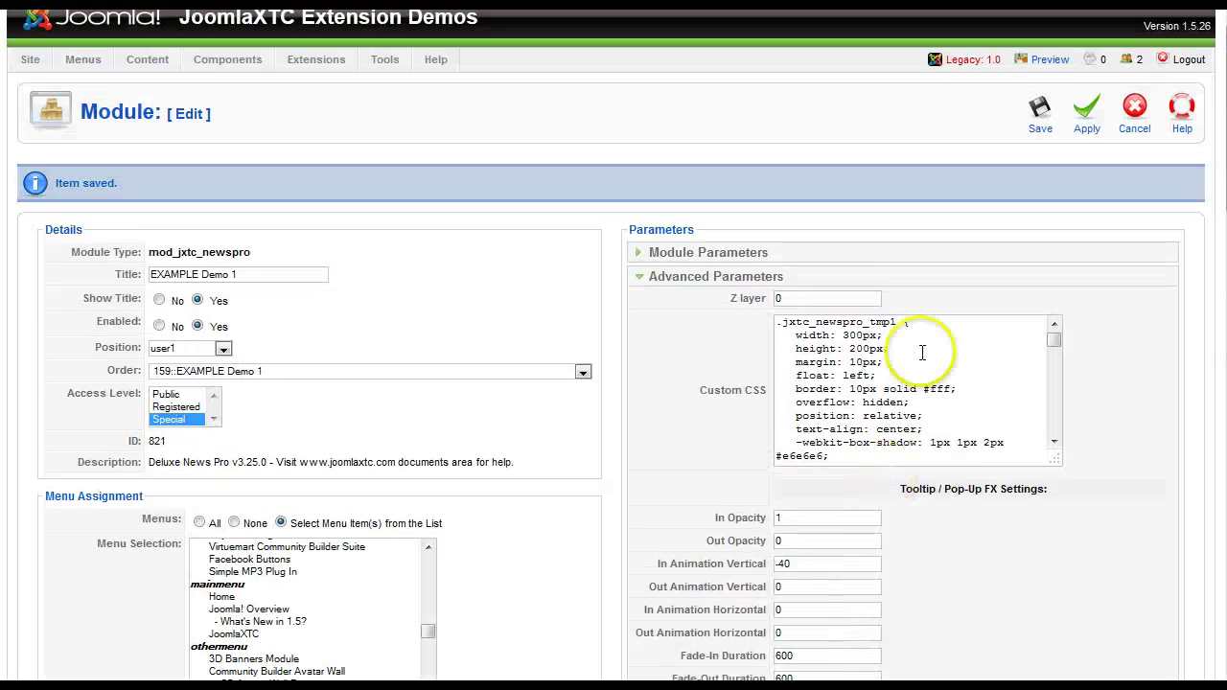
scroll(1115, 356, "down", 10)
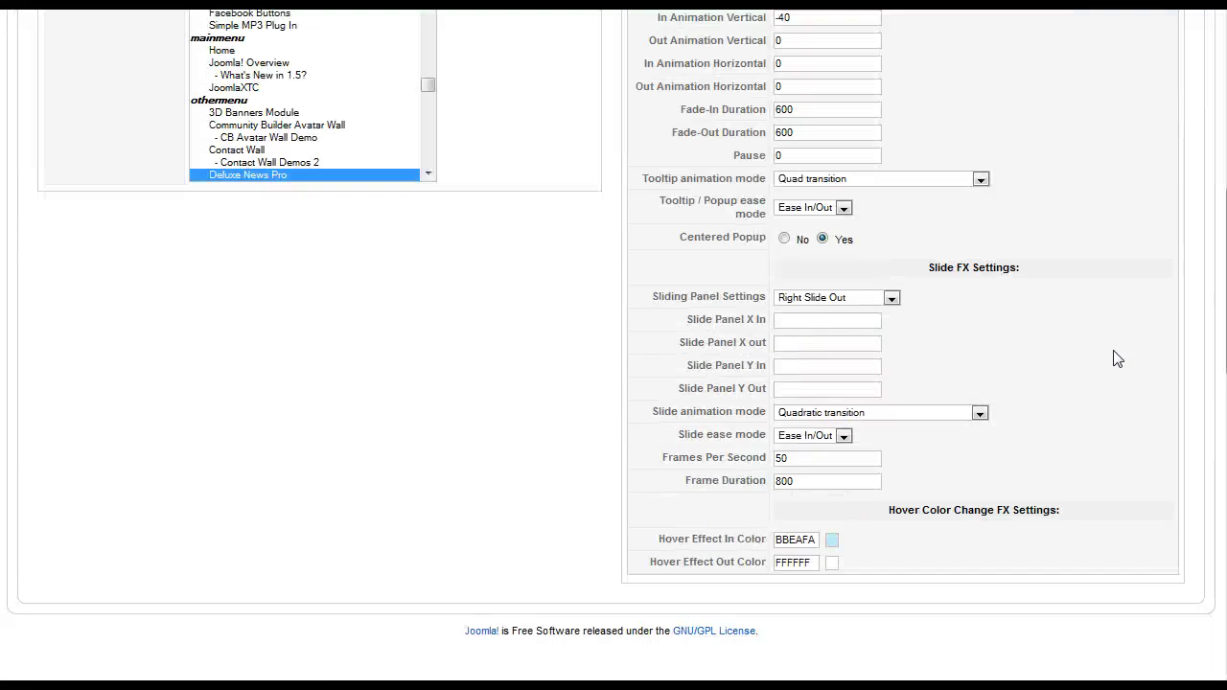
scroll(1115, 356, "up", 10)
Switch to the FTP client and open the mod_jxtc_newspro folder inside the remote site's modules folder
left_click(1129, 219)
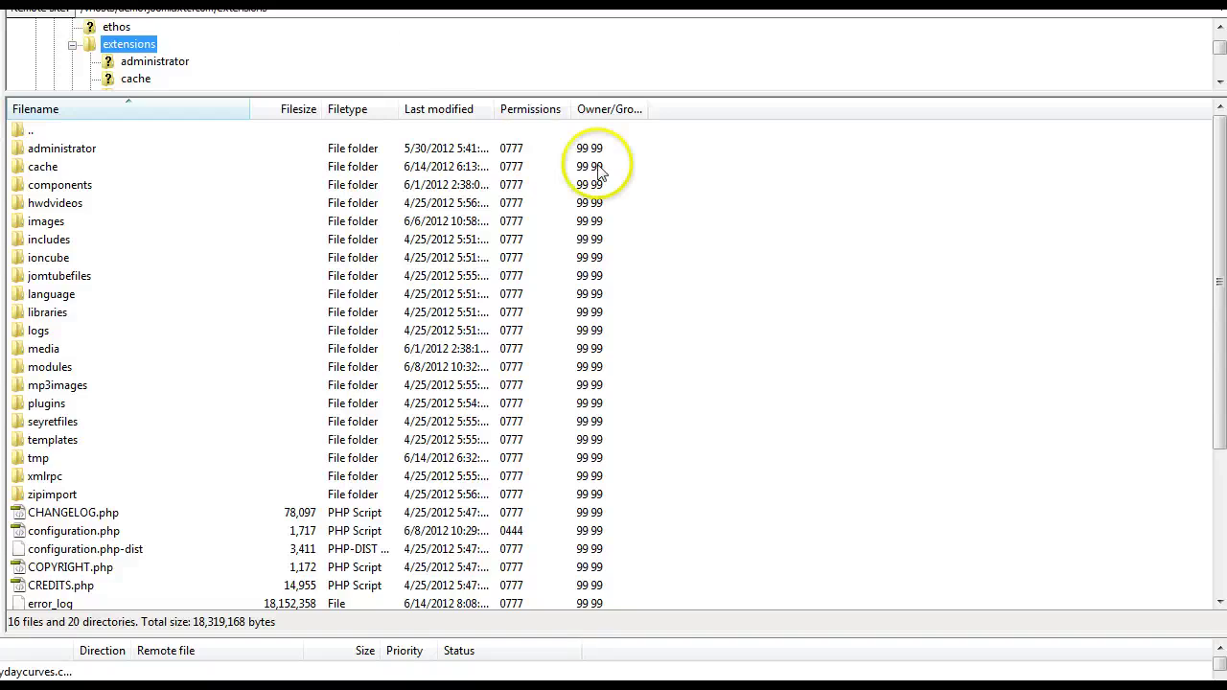
double_click(60, 369)
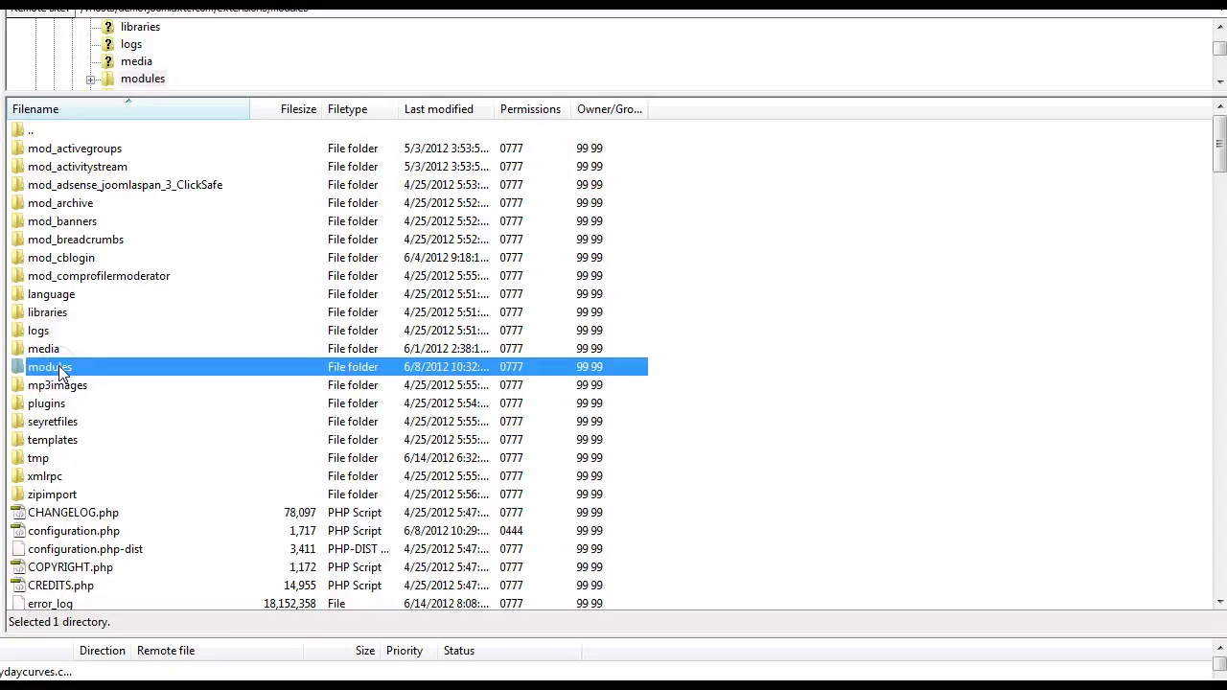
scroll(60, 372, "down", 10)
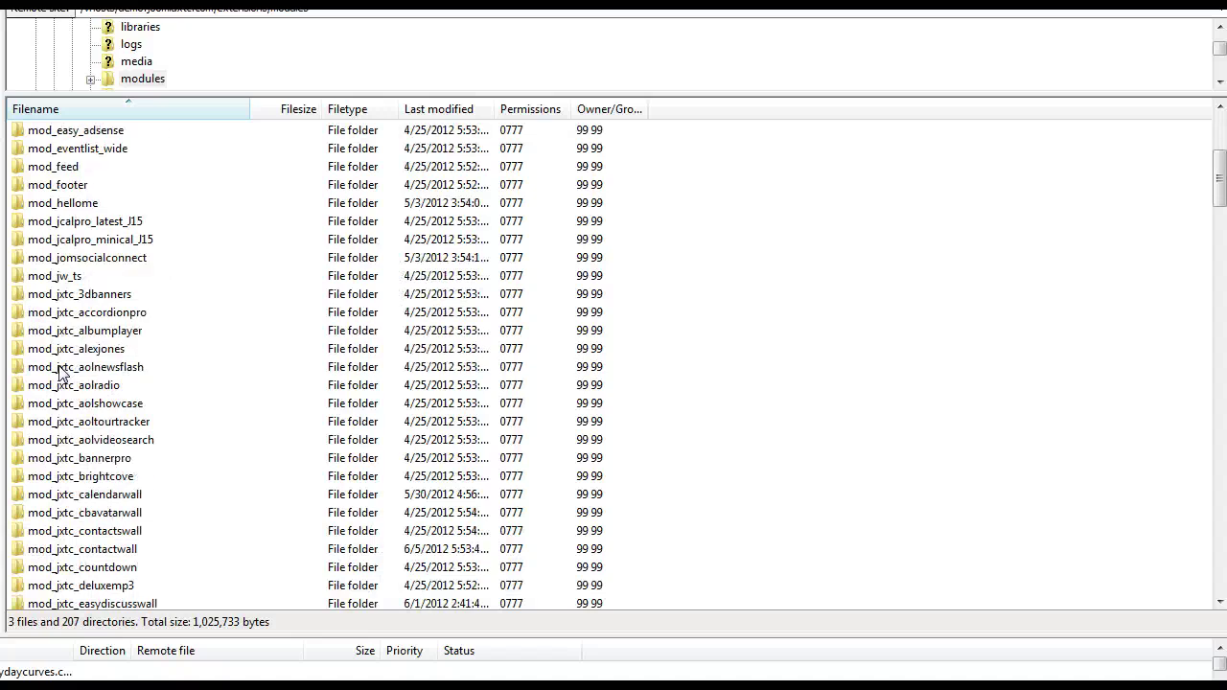
scroll(60, 372, "down", 6)
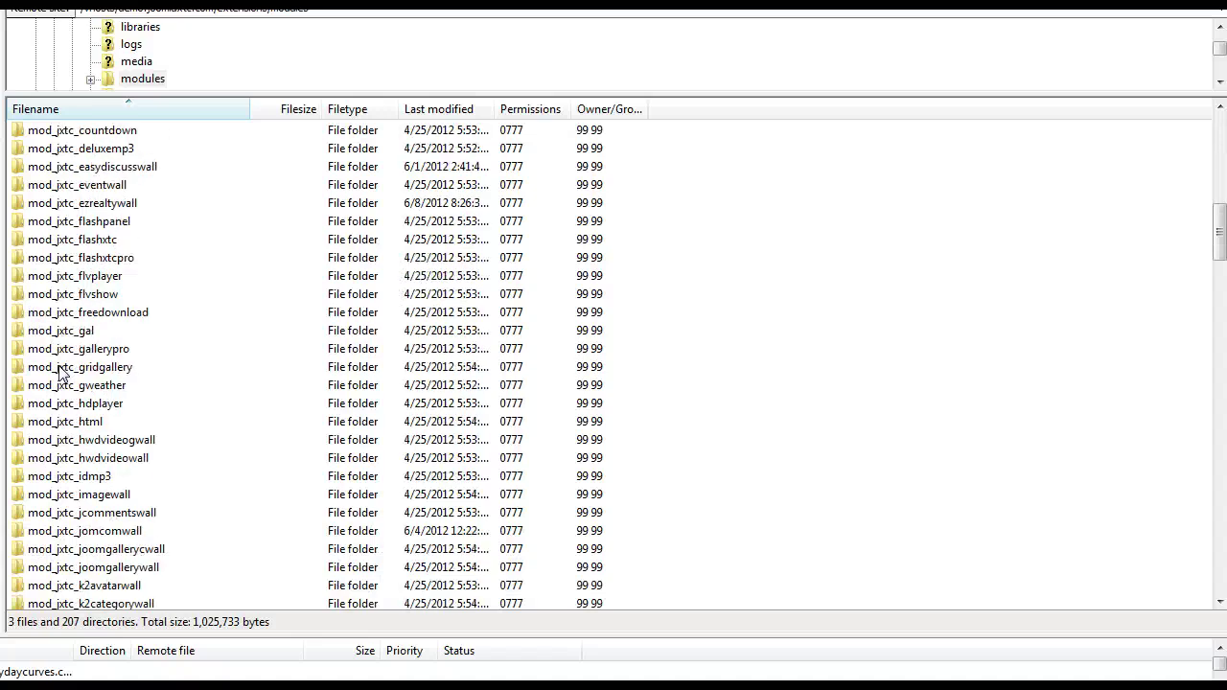
scroll(59, 372, "up", 3)
scroll(59, 374, "down", 16)
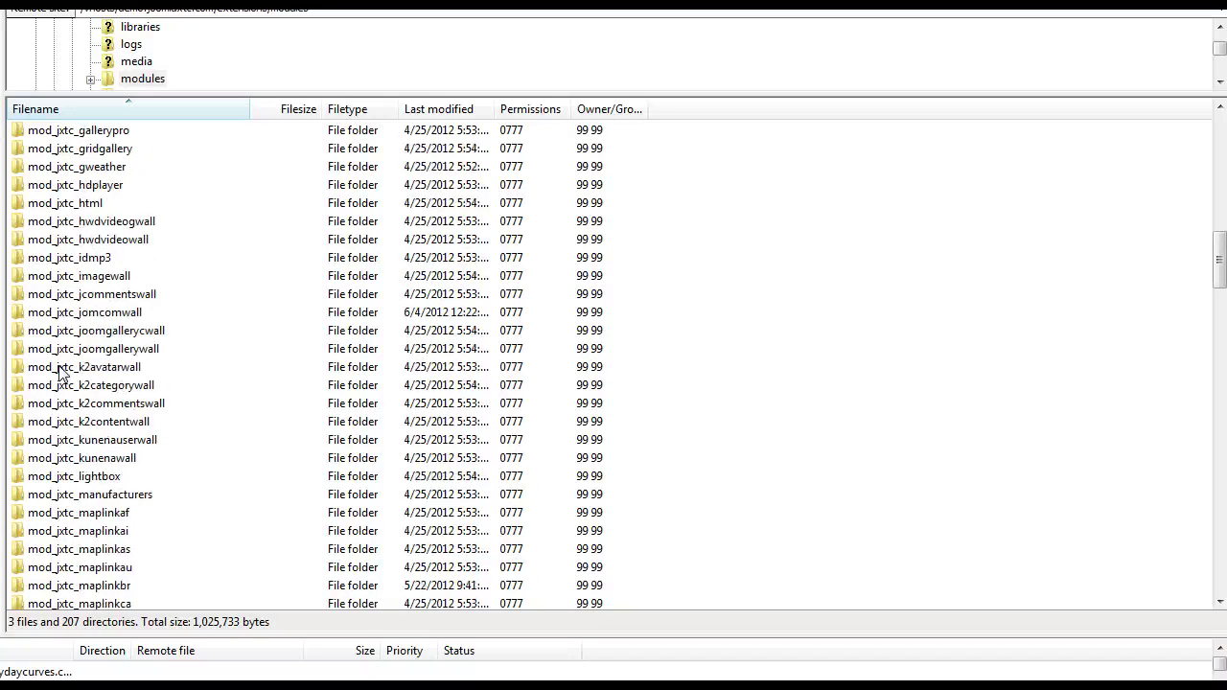
scroll(59, 372, "down", 1)
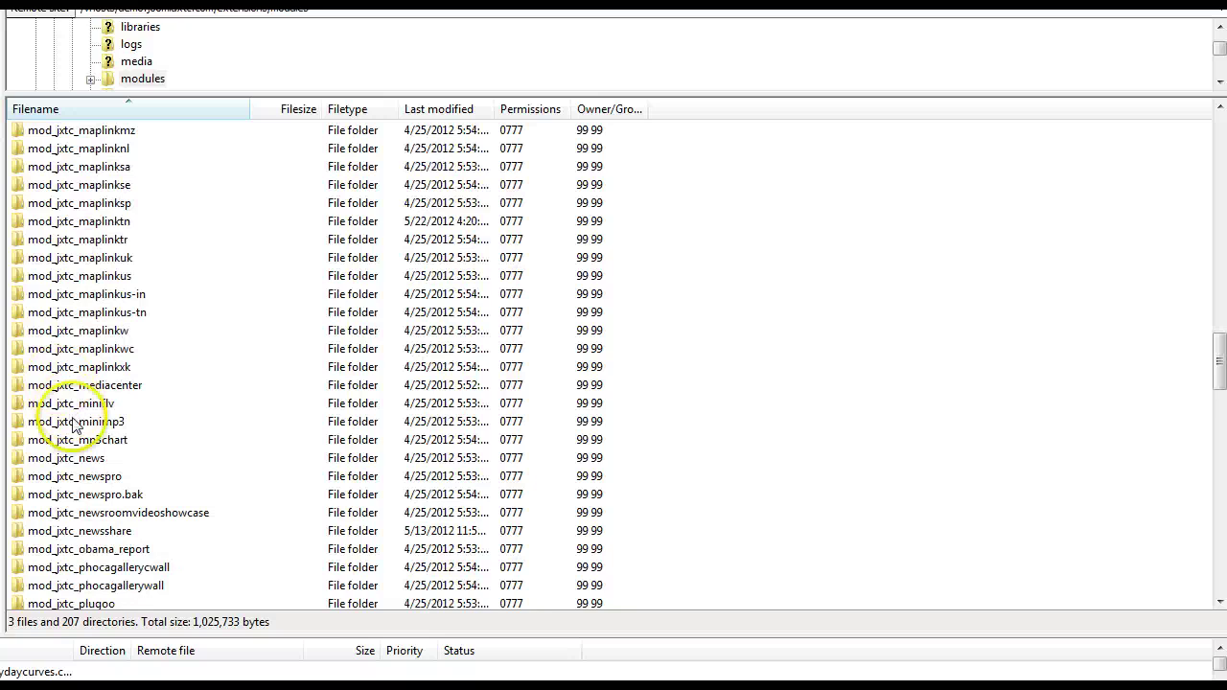
double_click(51, 476)
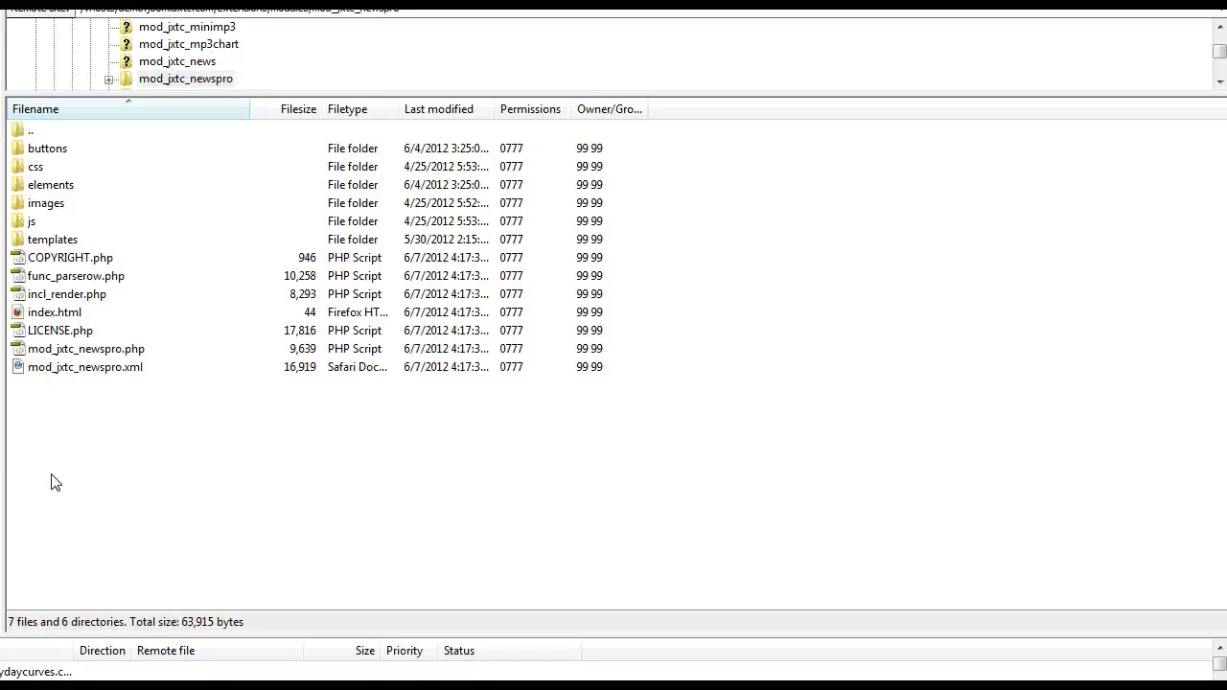
Open the module's templates folder, enter css3_hover1_demo and select element.html
double_click(40, 241)
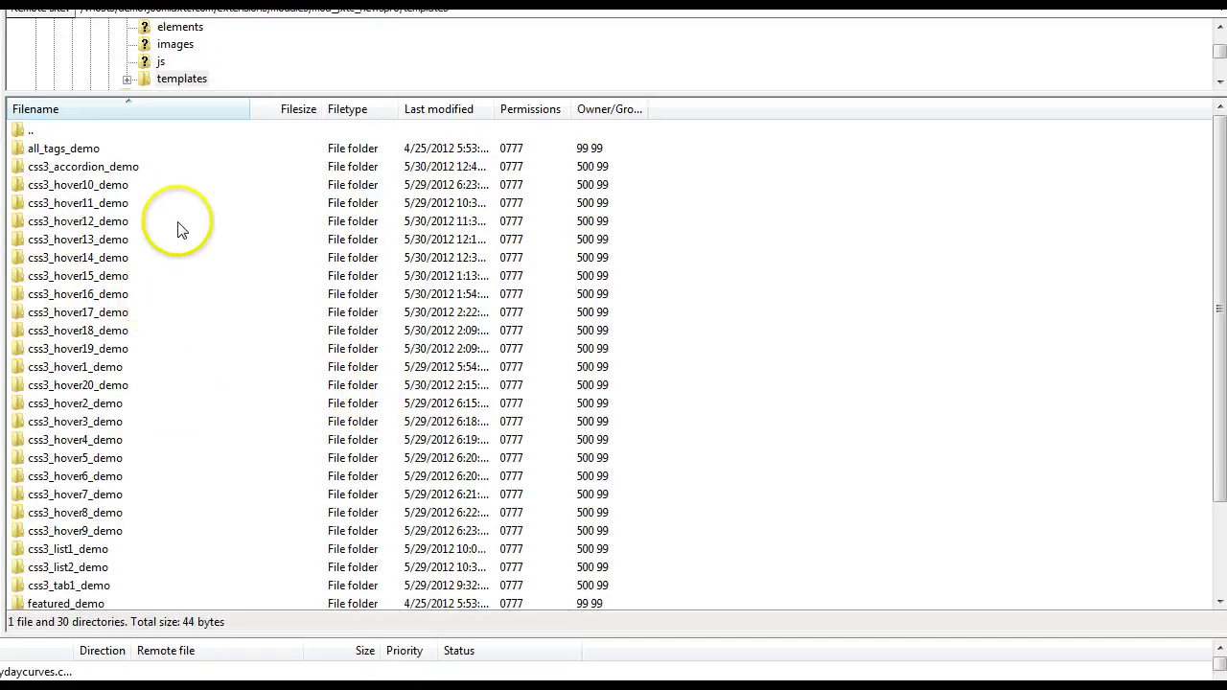
double_click(65, 366)
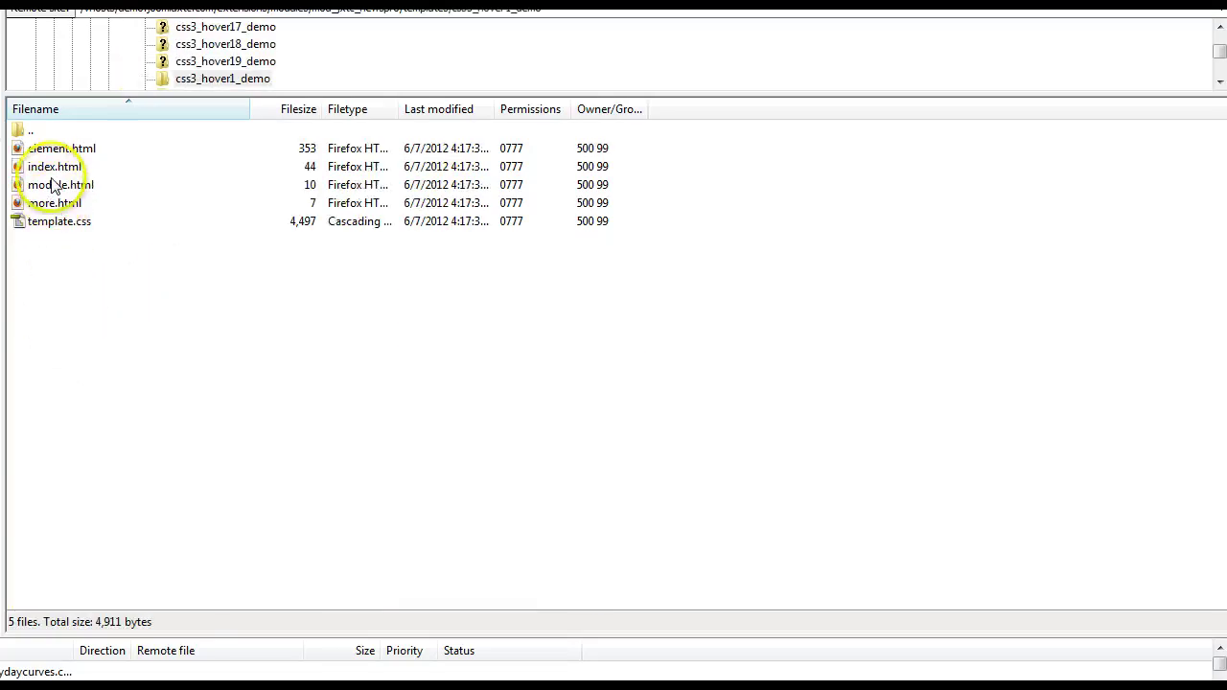
left_click(55, 151)
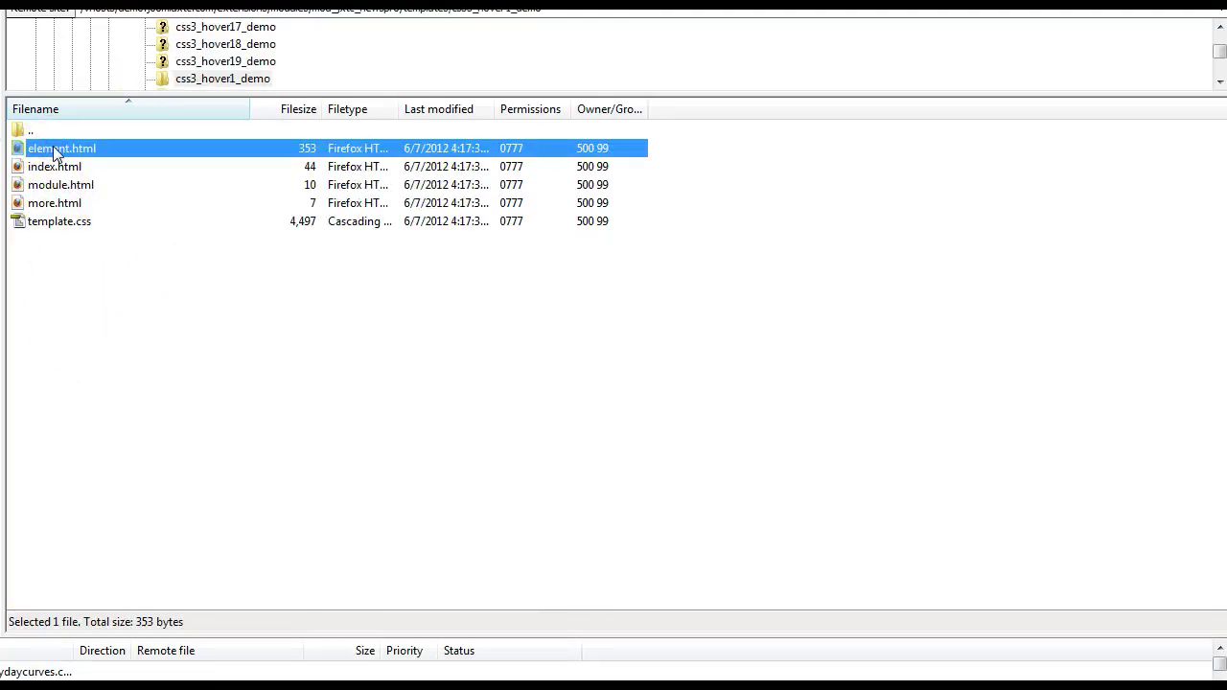
Return to the module editor, expand Module Parameters and review the Module HTML and Main Content HTML templates
left_click(643, 406)
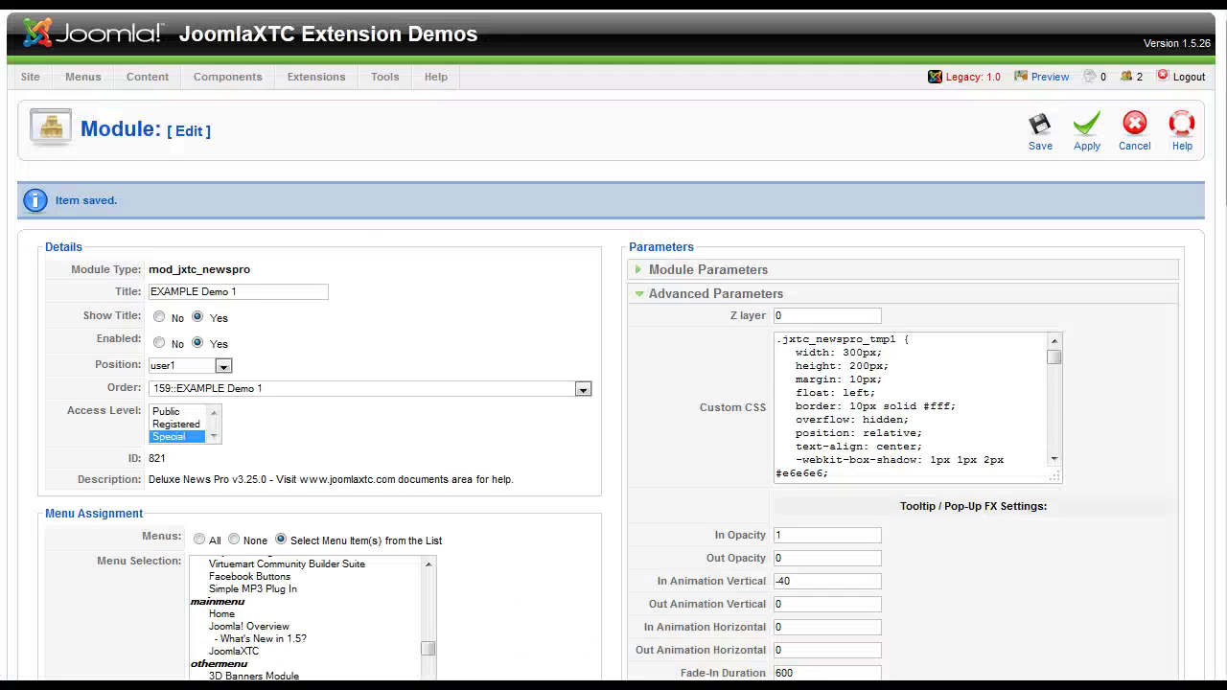
left_click(752, 271)
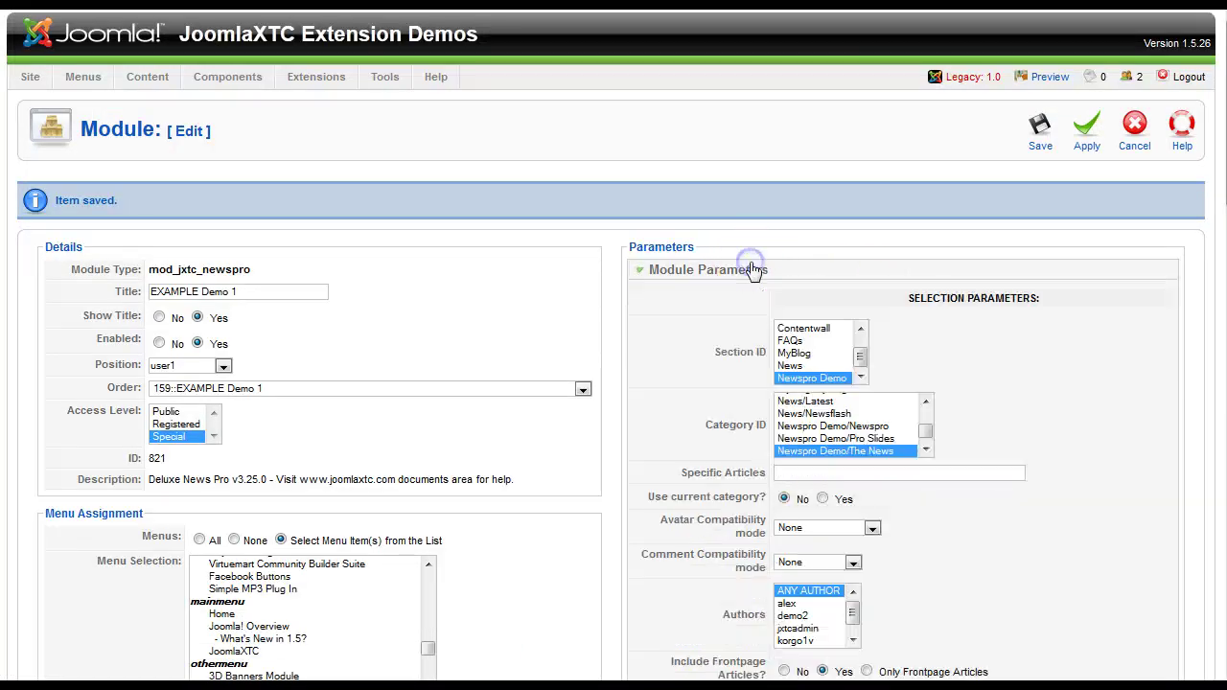
scroll(1034, 393, "down", 10)
scroll(1033, 393, "down", 1)
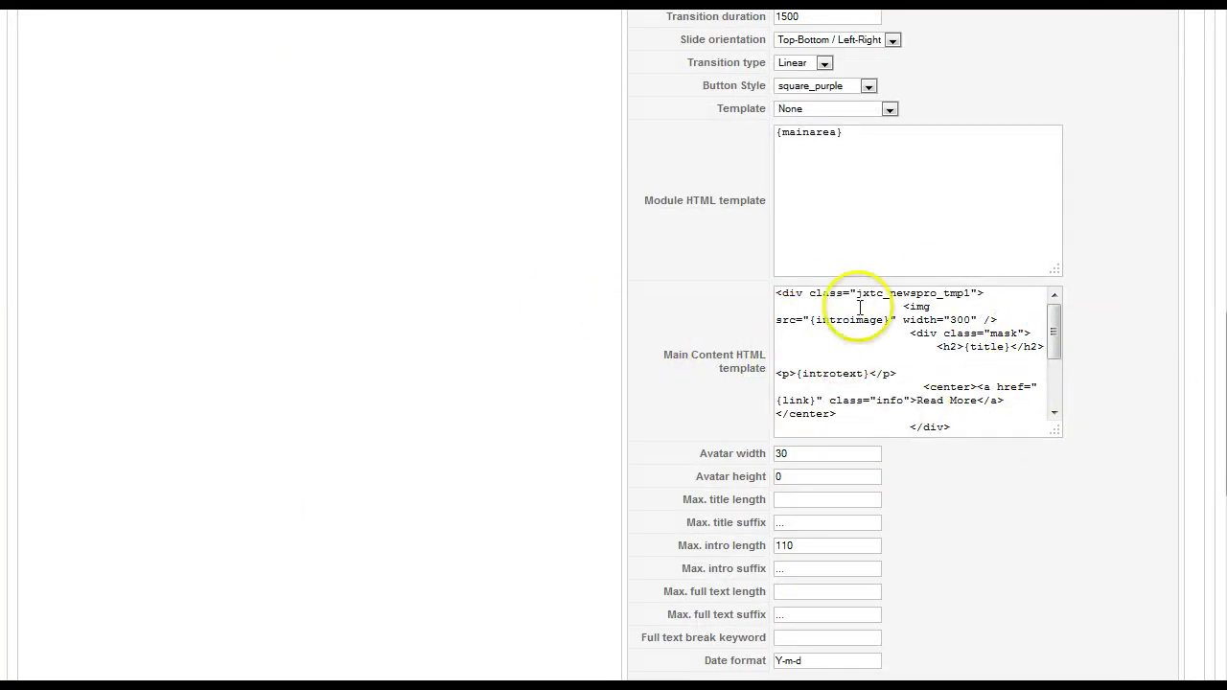
Switch back to the FTP client and point out module.html and template.css in the css3_hover1_demo folder
mouse_move(698, 209)
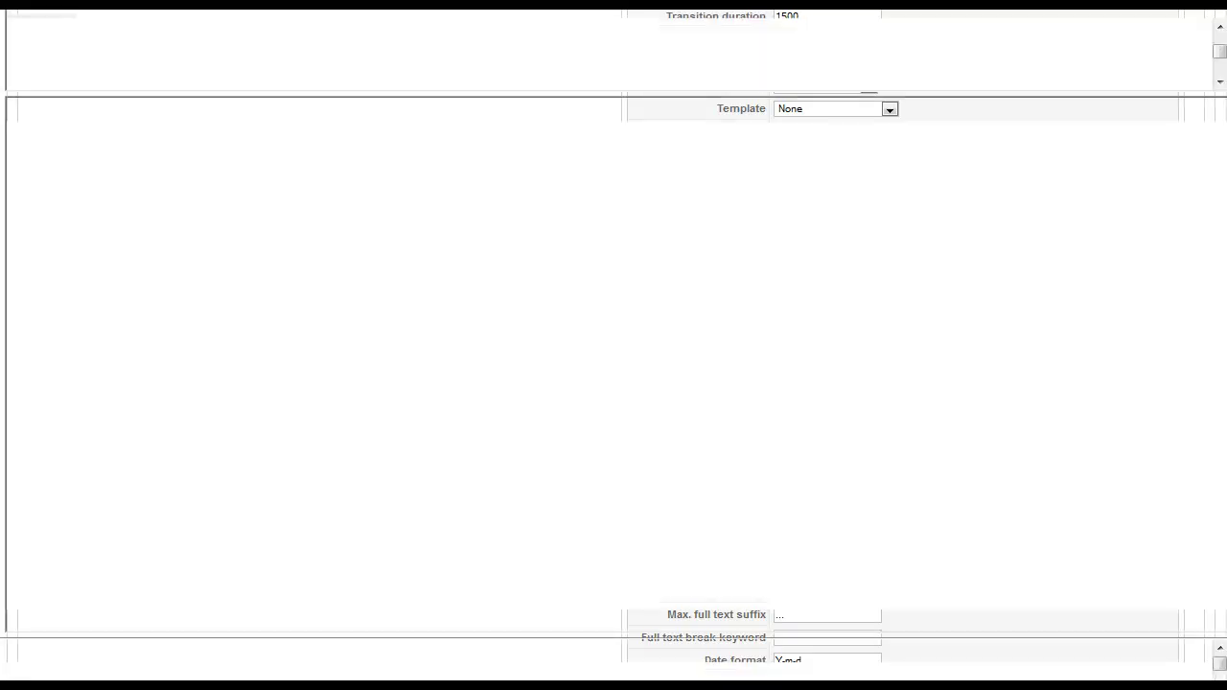
left_click(53, 187)
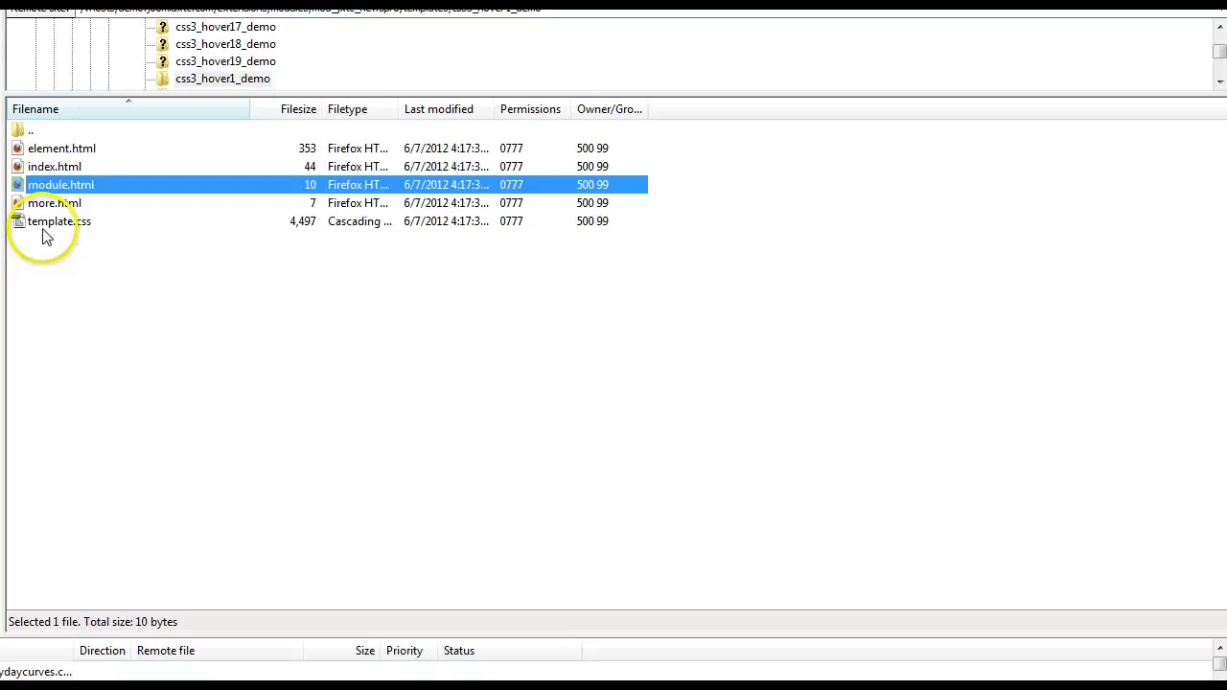
left_click(41, 225)
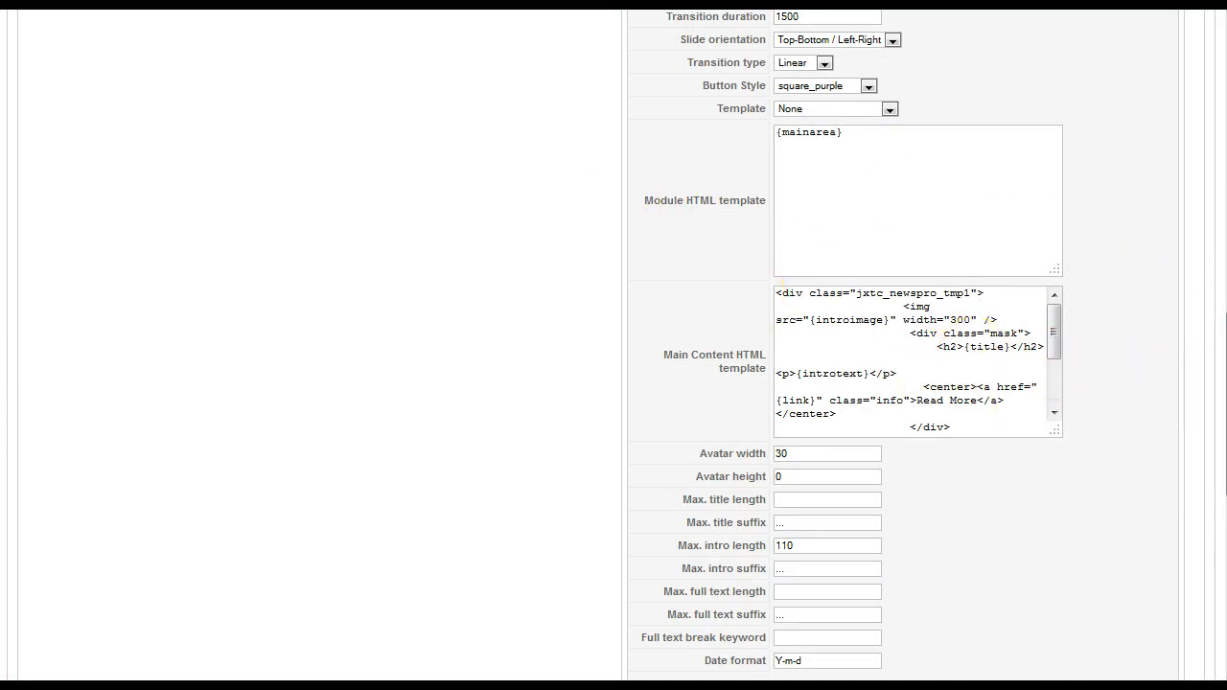
In the Joomla module editor, set Columns to 3 in the display parameters and apply the change
scroll(1066, 133, "up", 9)
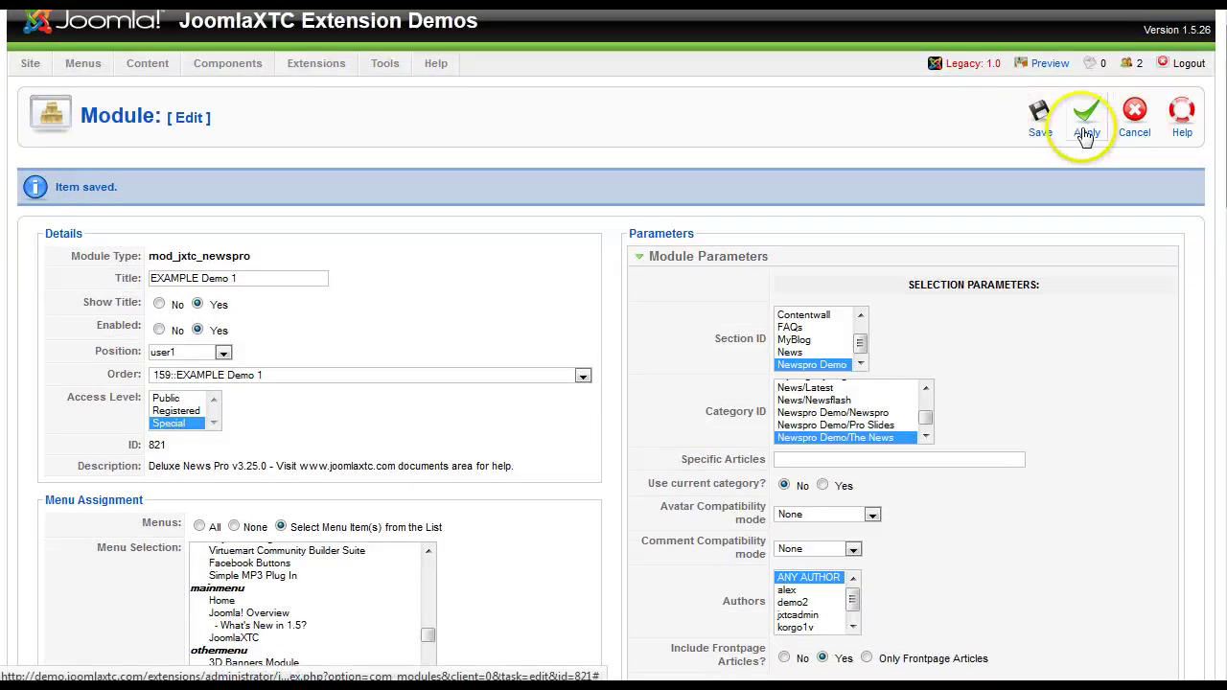
scroll(890, 480, "down", 3)
scroll(895, 460, "down", 2)
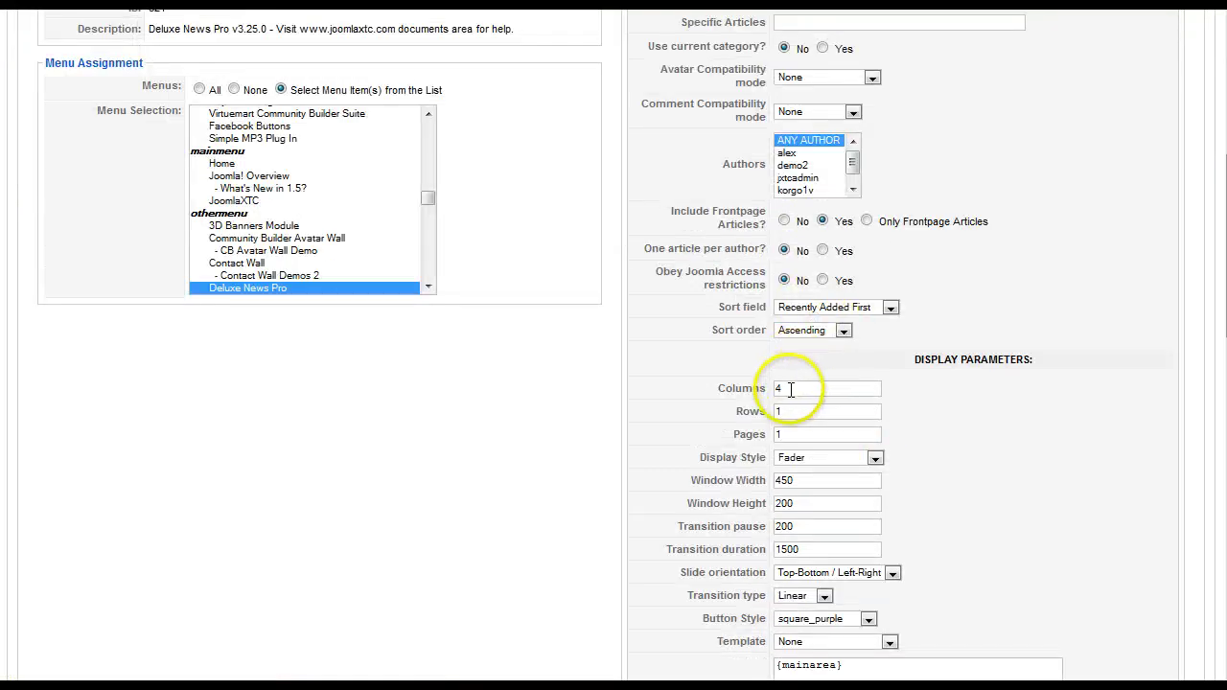
double_click(778, 388)
type("3")
scroll(1059, 307, "up", 5)
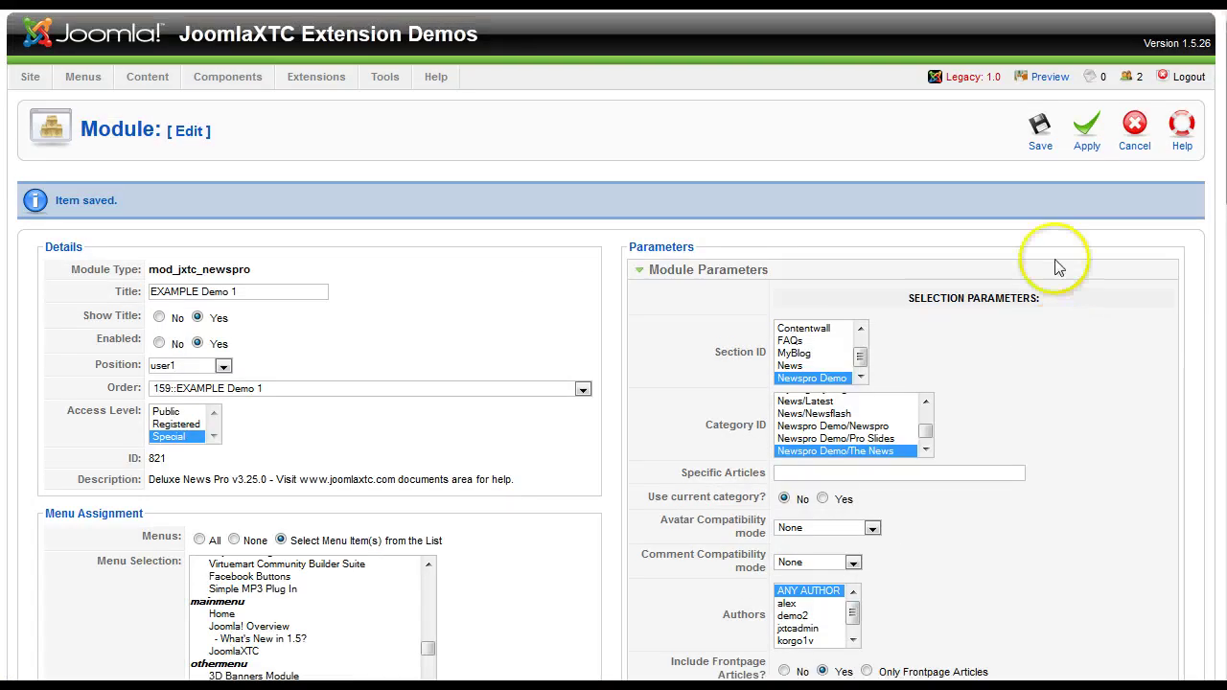
left_click(1086, 130)
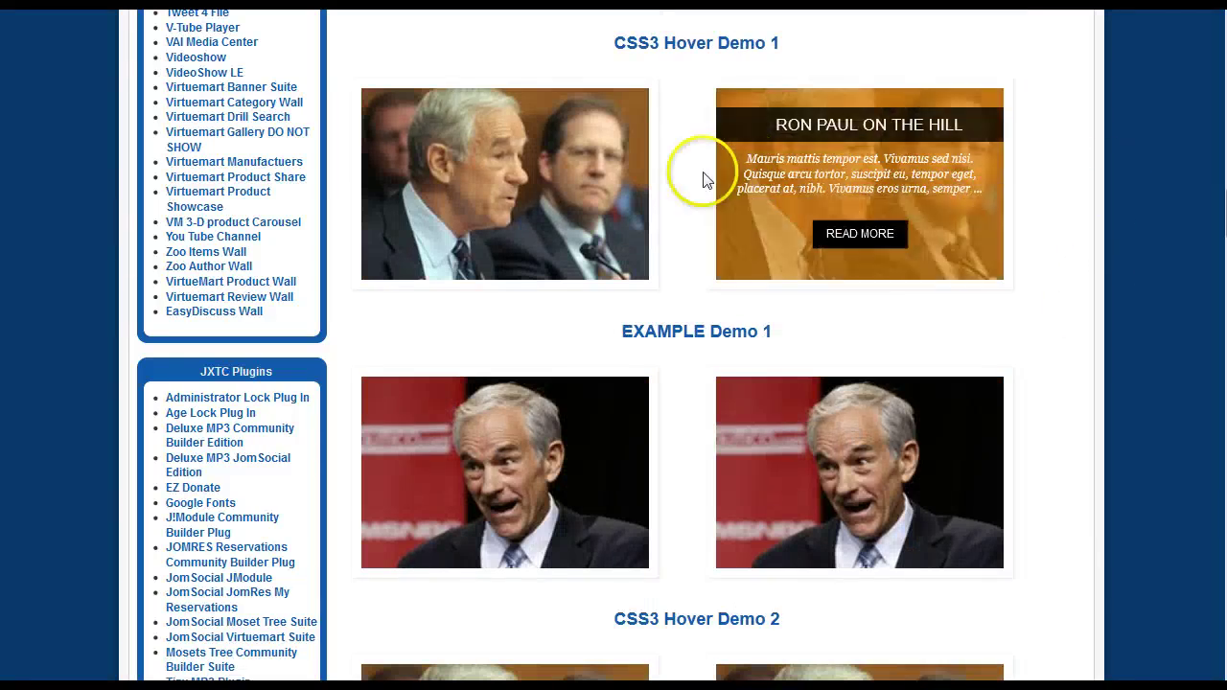
Compare the image hover effects of CSS3 Hover Demo 1 and EXAMPLE Demo 1 on the demo page
mouse_move(557, 174)
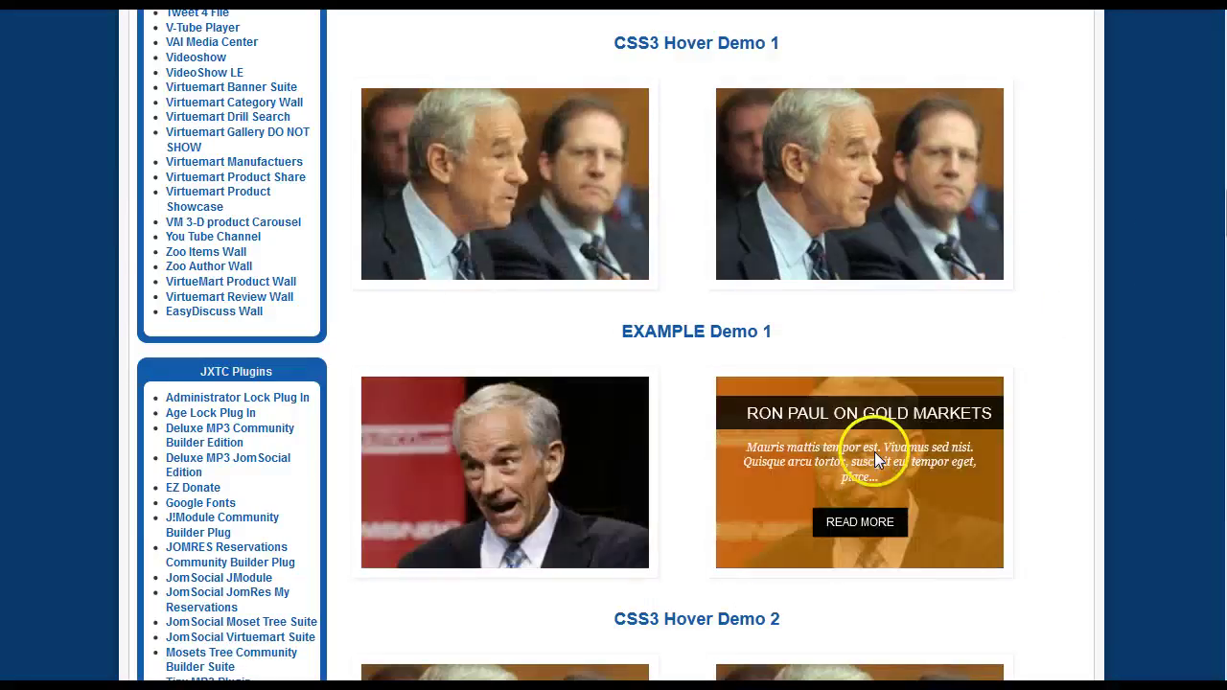
mouse_move(494, 460)
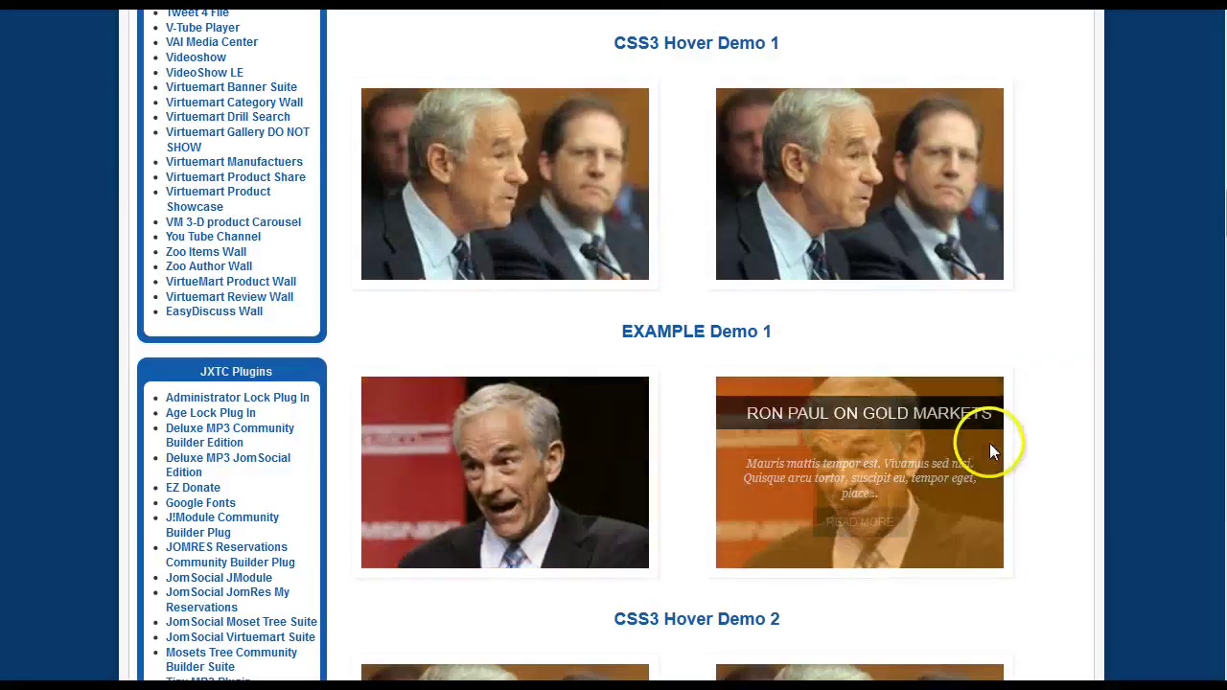
mouse_move(787, 471)
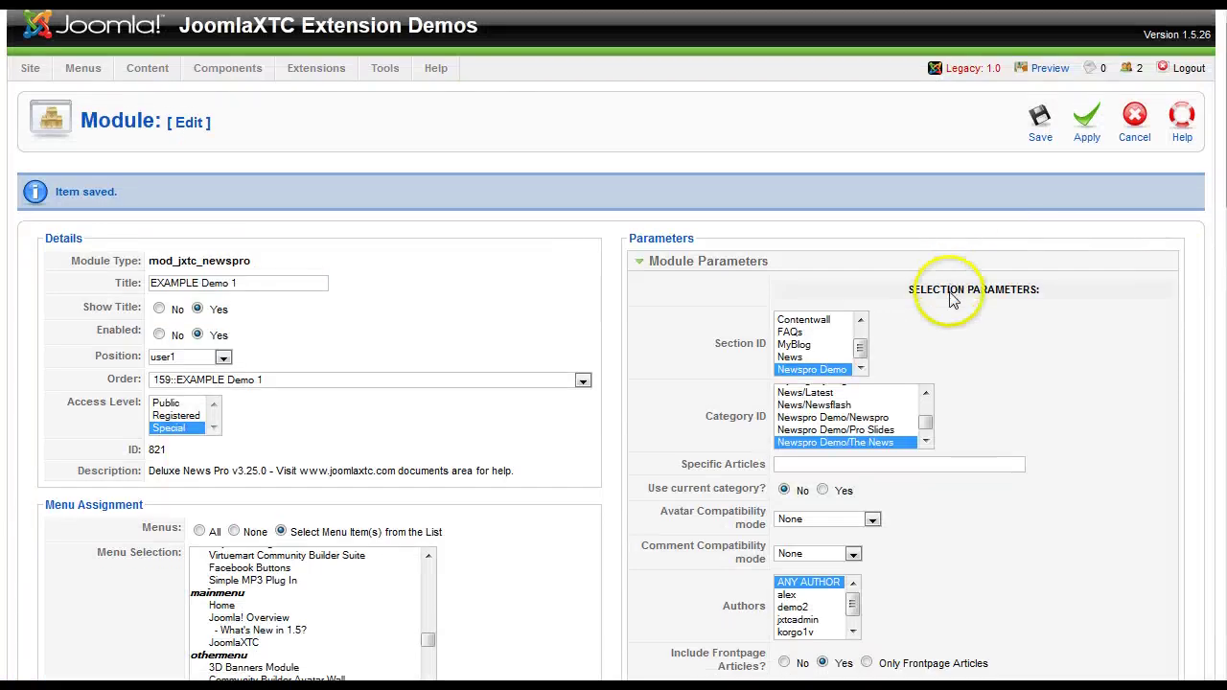
Set the {introimage} width to 200 in the module's Main Content HTML template
scroll(912, 241, "down", 7)
scroll(909, 240, "down", 3)
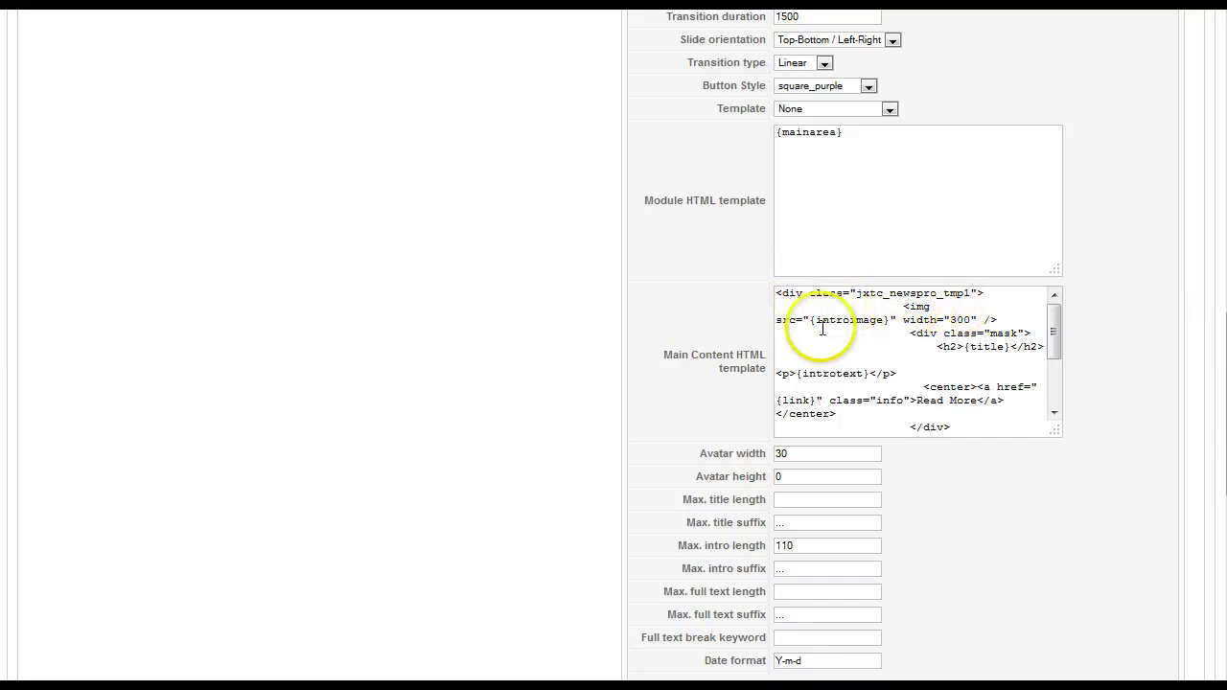
left_click_drag(908, 307, 914, 306)
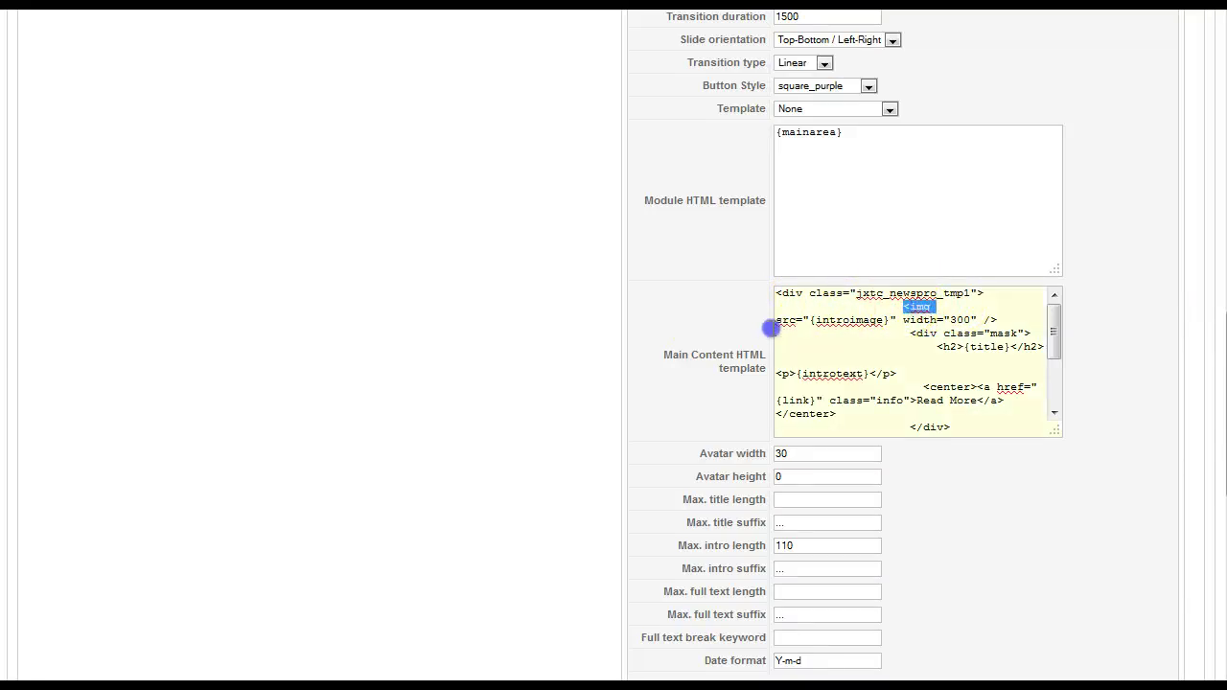
left_click_drag(771, 328, 796, 321)
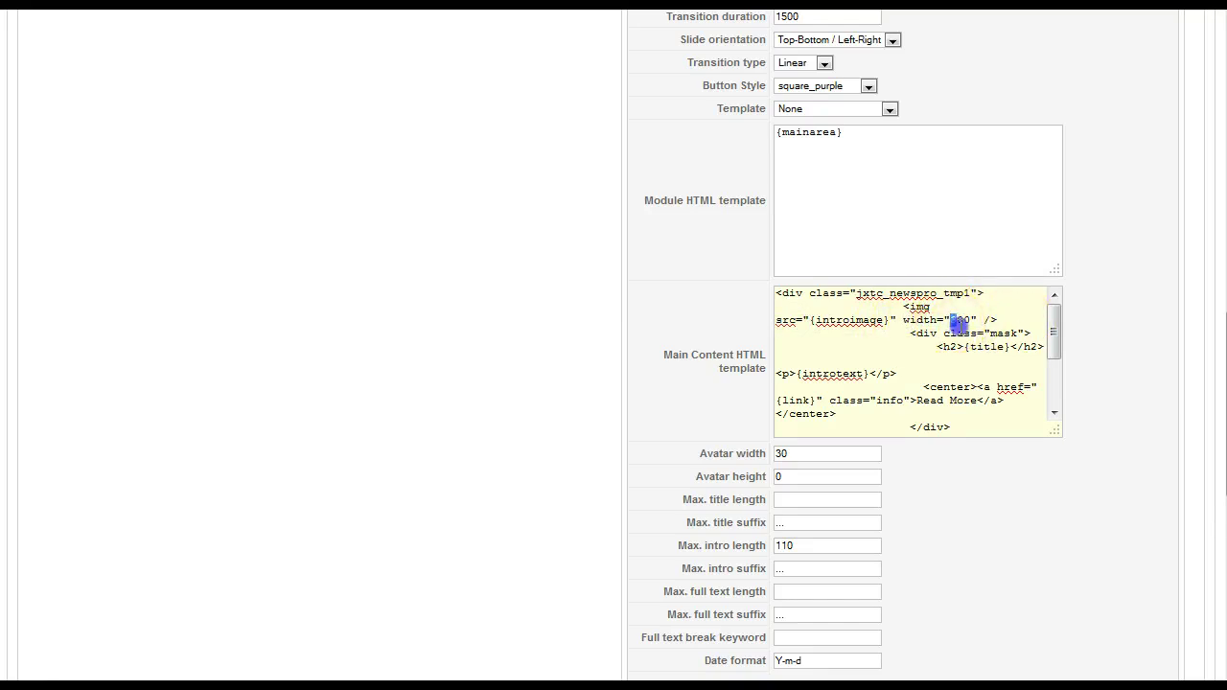
type("2")
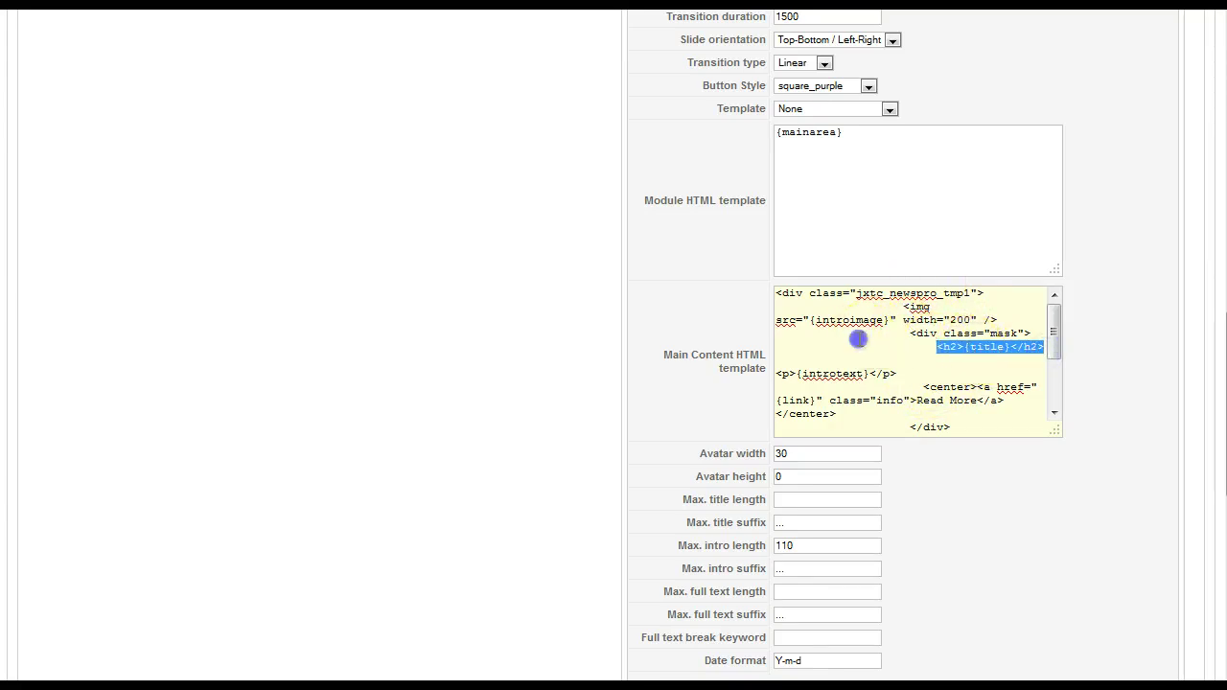
Review the {introtext} paragraph and the {link} Read More anchor in the Main Content HTML template
left_click(899, 373)
left_click_drag(902, 376, 769, 376)
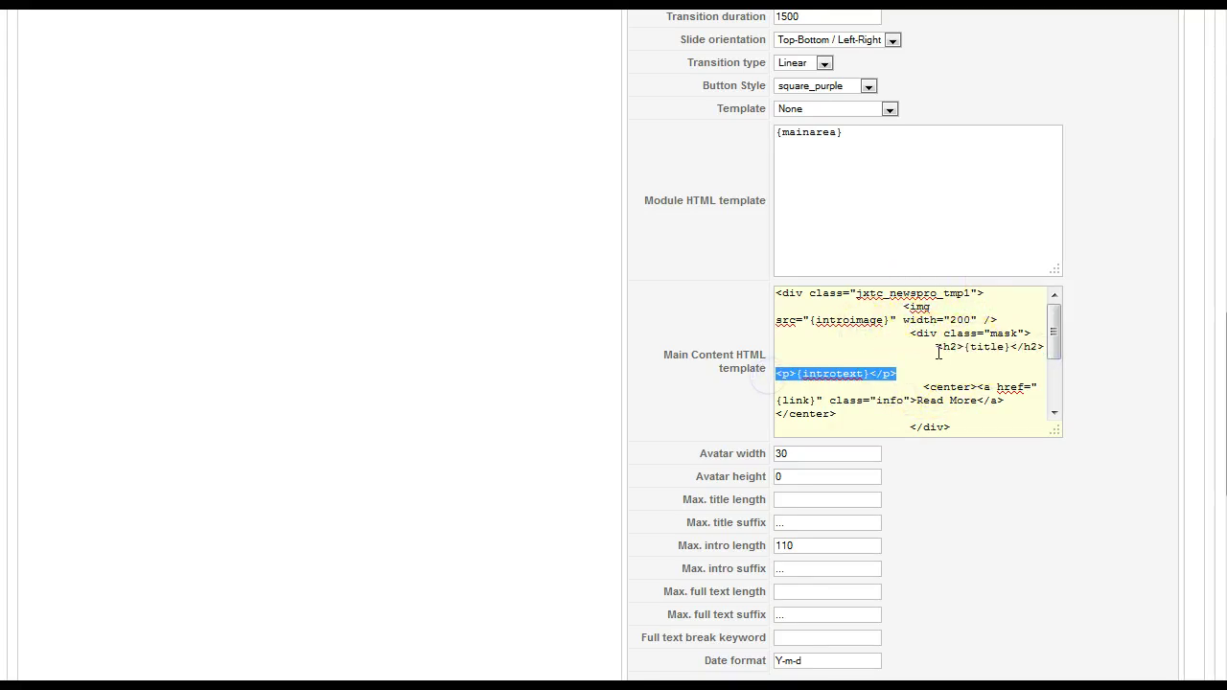
scroll(834, 345, "down", 2)
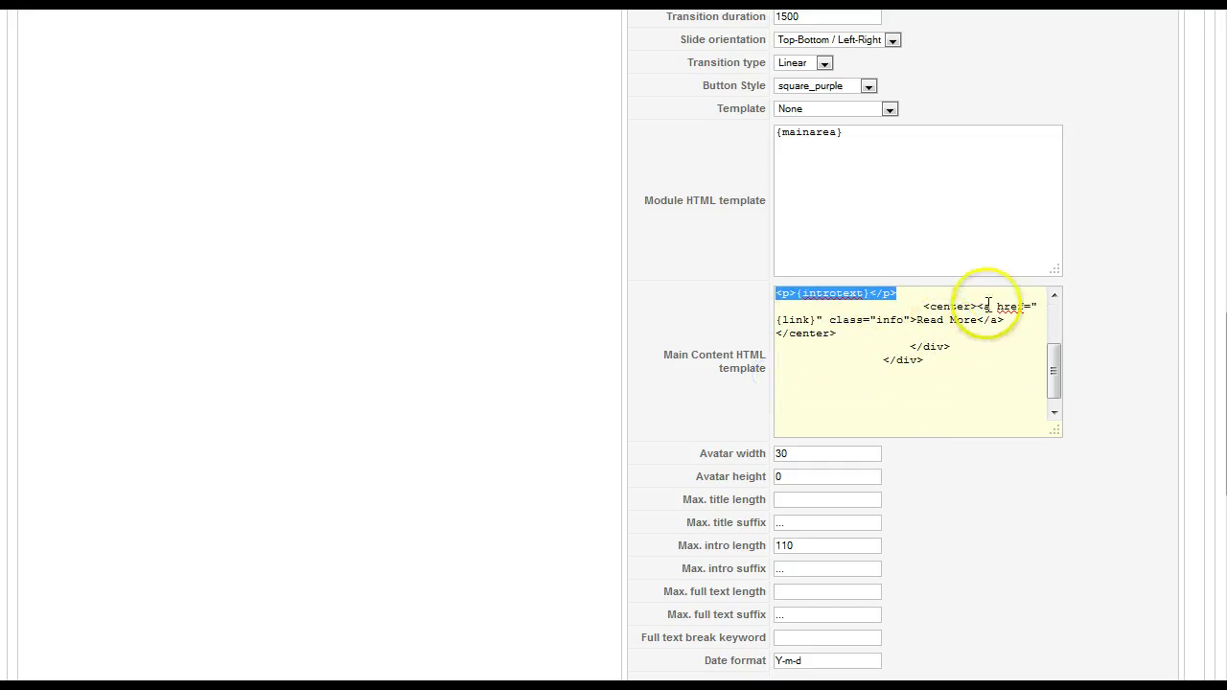
left_click(985, 307)
left_click_drag(986, 307, 896, 326)
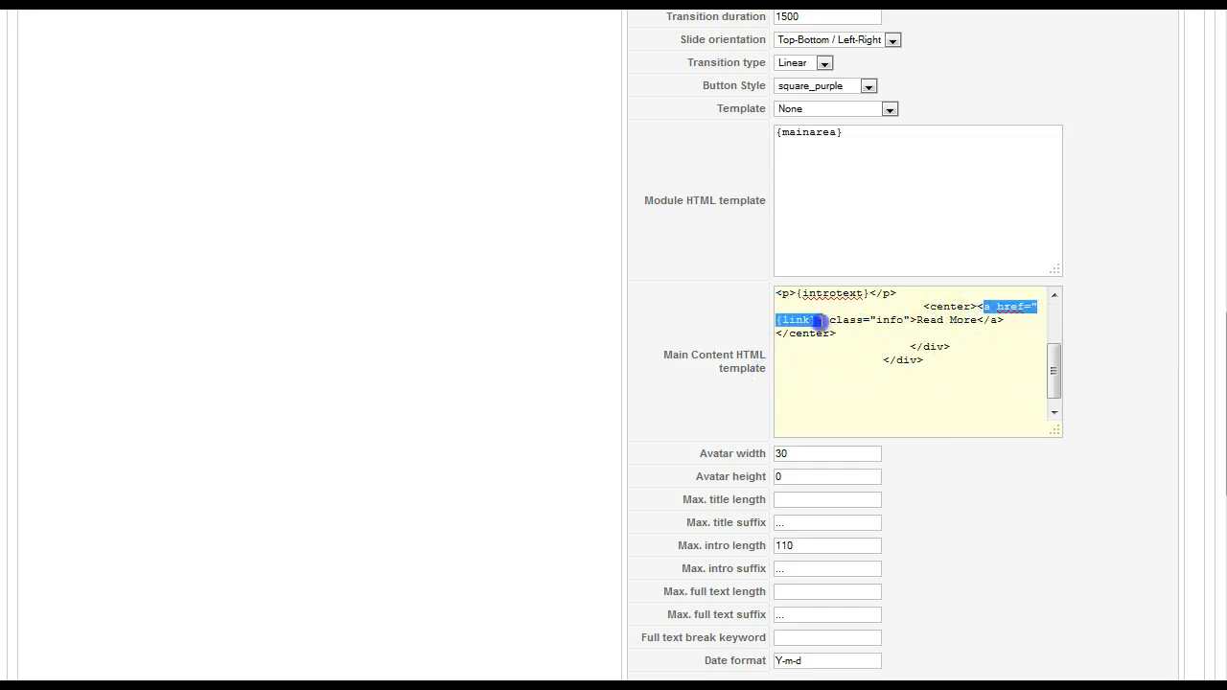
left_click_drag(916, 324, 977, 330)
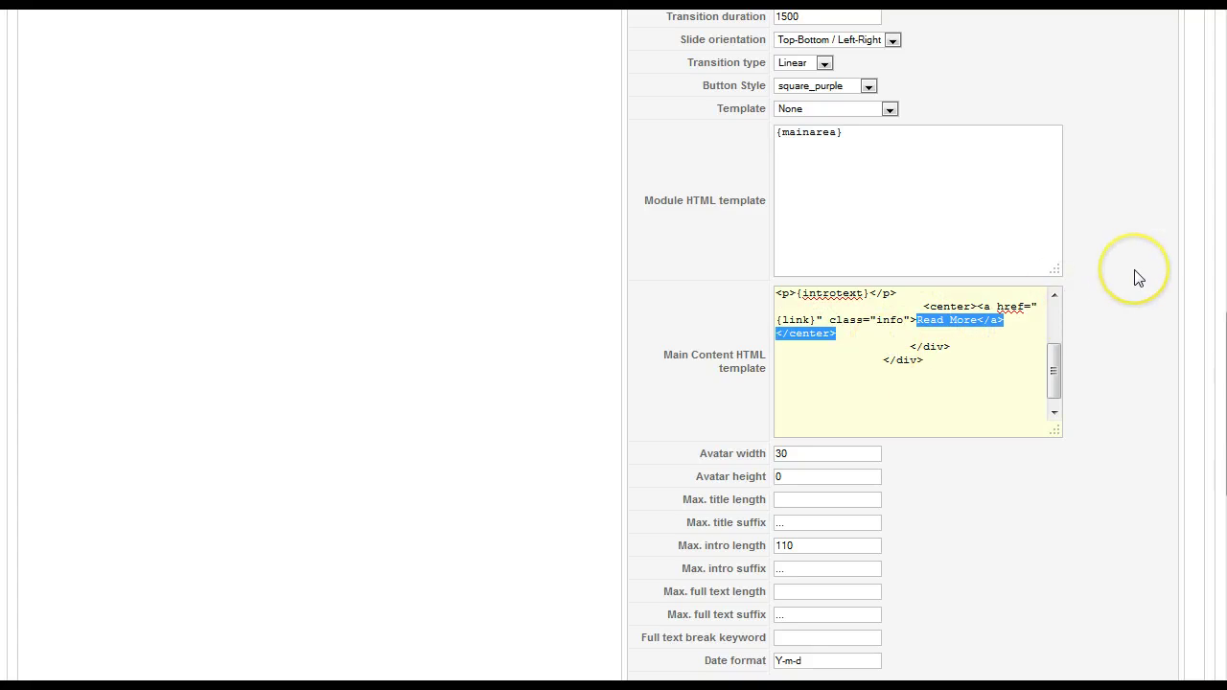
Open the module's Advanced Parameters and review the .jxtc_newspro_tmp1 rules in the Custom CSS
scroll(1137, 274, "down", 10)
scroll(711, 644, "up", 2)
scroll(994, 471, "down", 3)
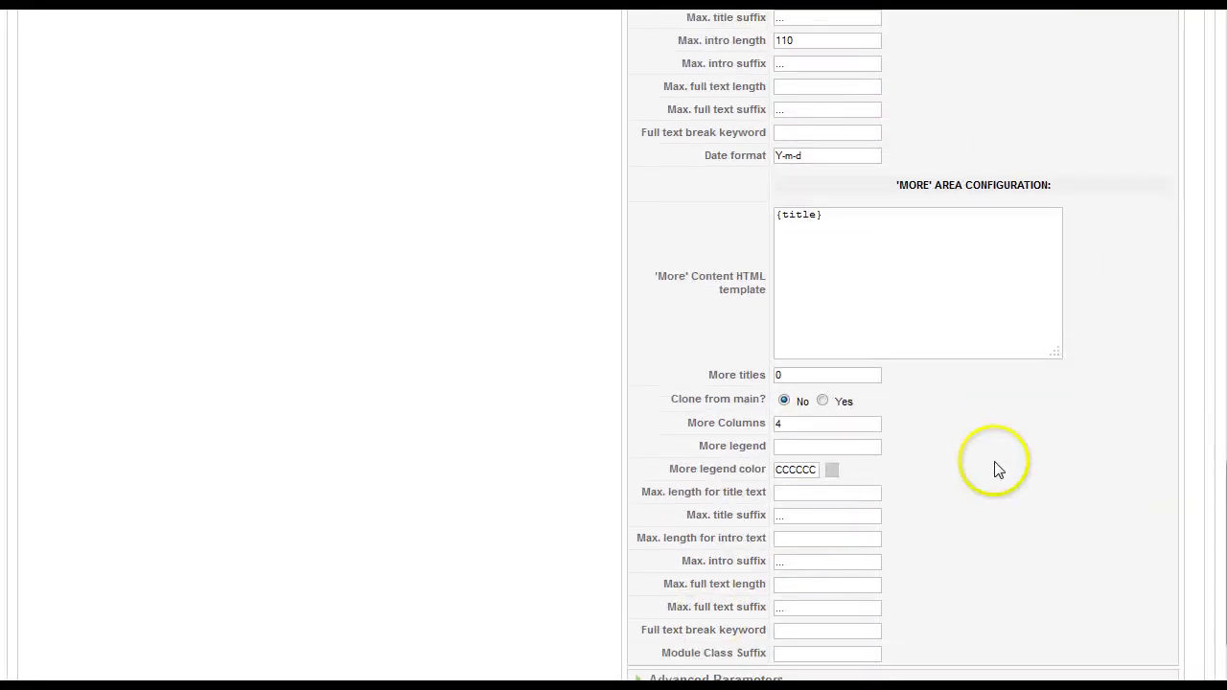
left_click(699, 608)
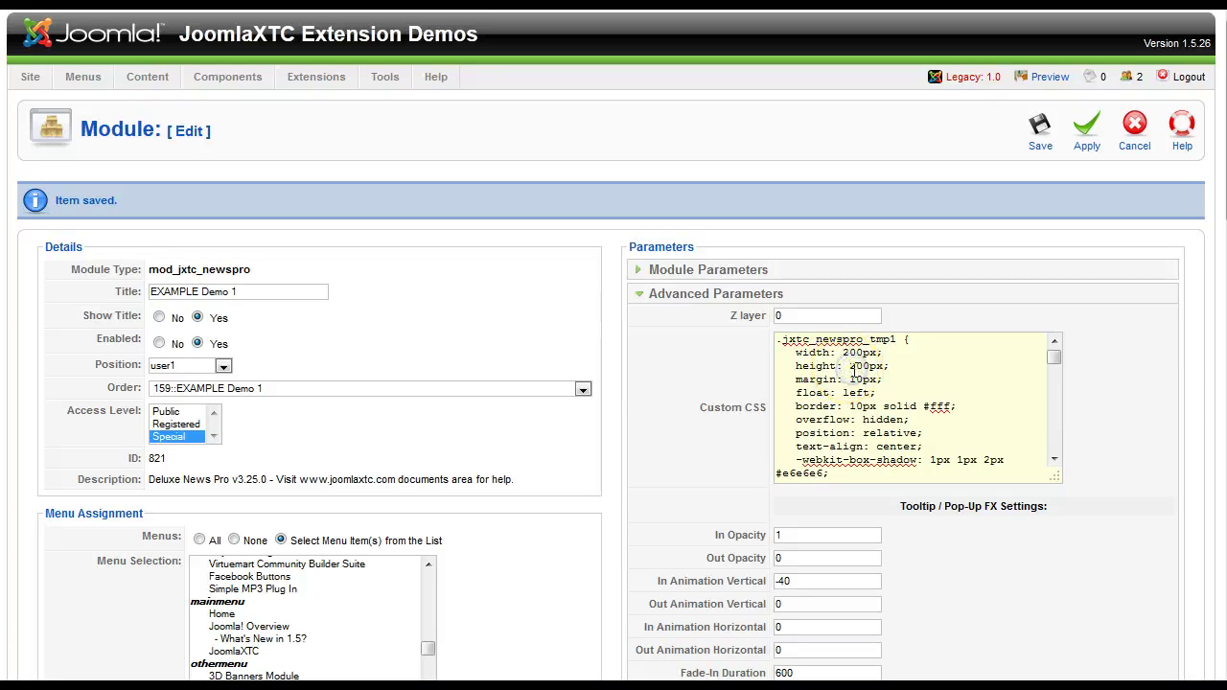
scroll(853, 372, "down", 4)
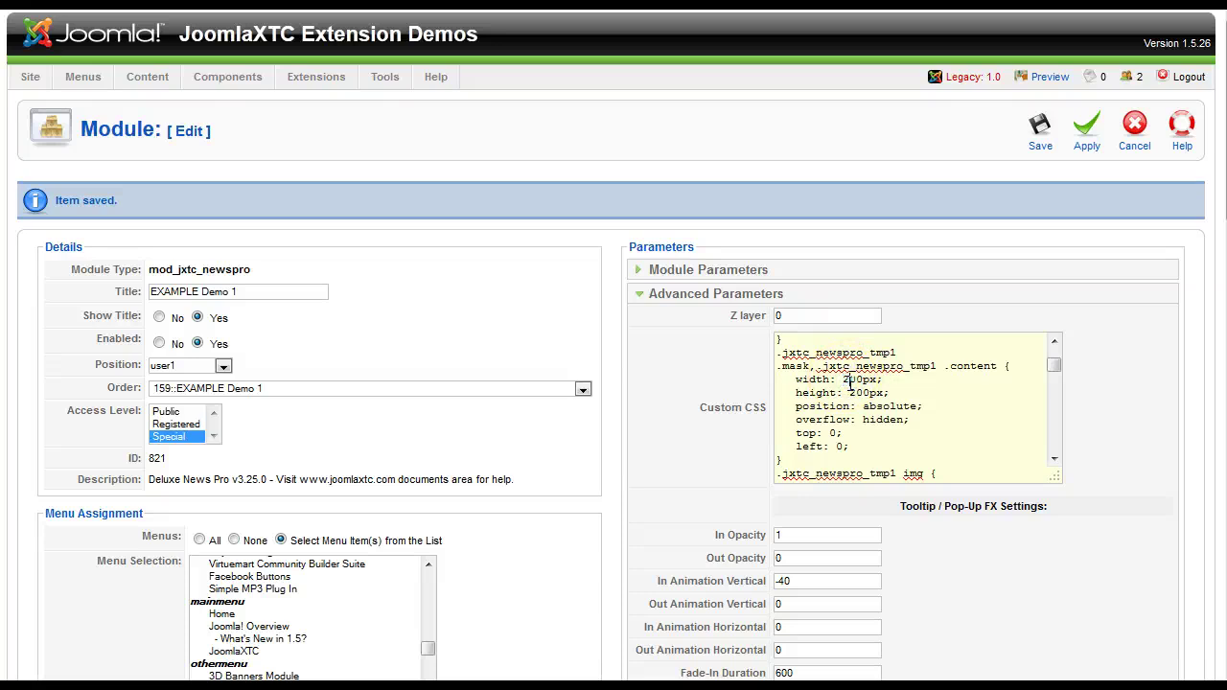
scroll(850, 382, "down", 7)
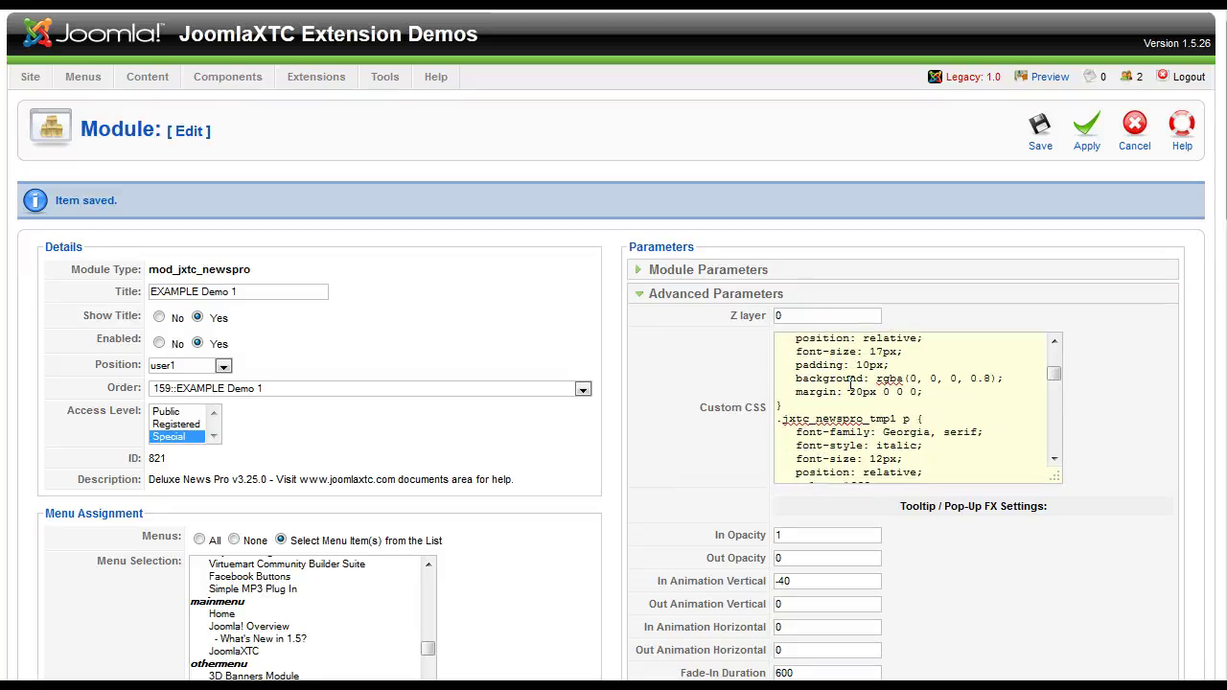
scroll(849, 382, "down", 3)
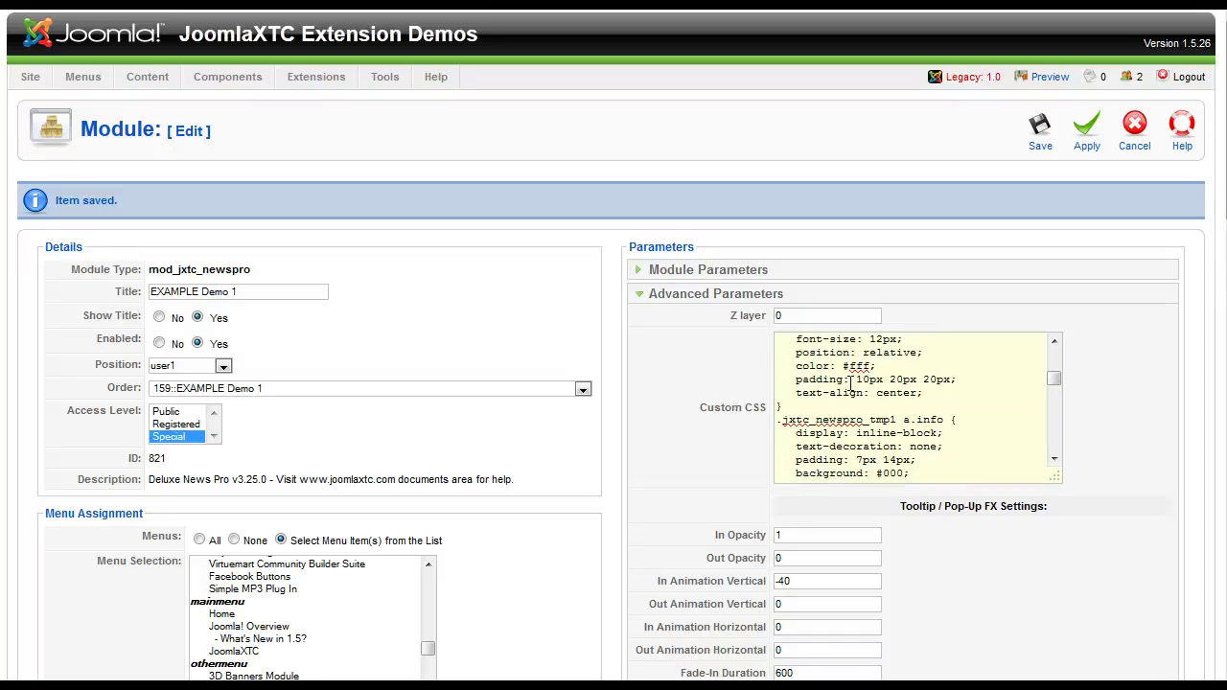
Set Columns to 3 in the display parameters, apply it, and check the EXAMPLE Demo 1 hover effects on the demo page
left_click(724, 278)
scroll(726, 351, "down", 5)
left_click(741, 292)
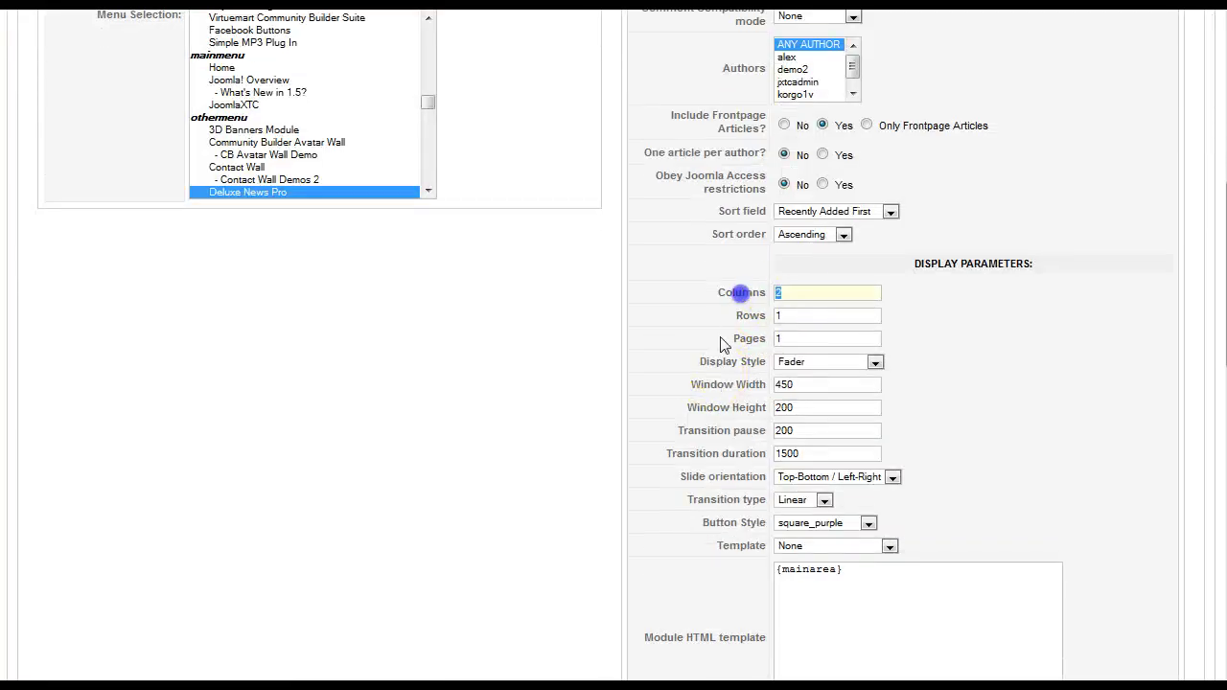
type("3")
key("Return")
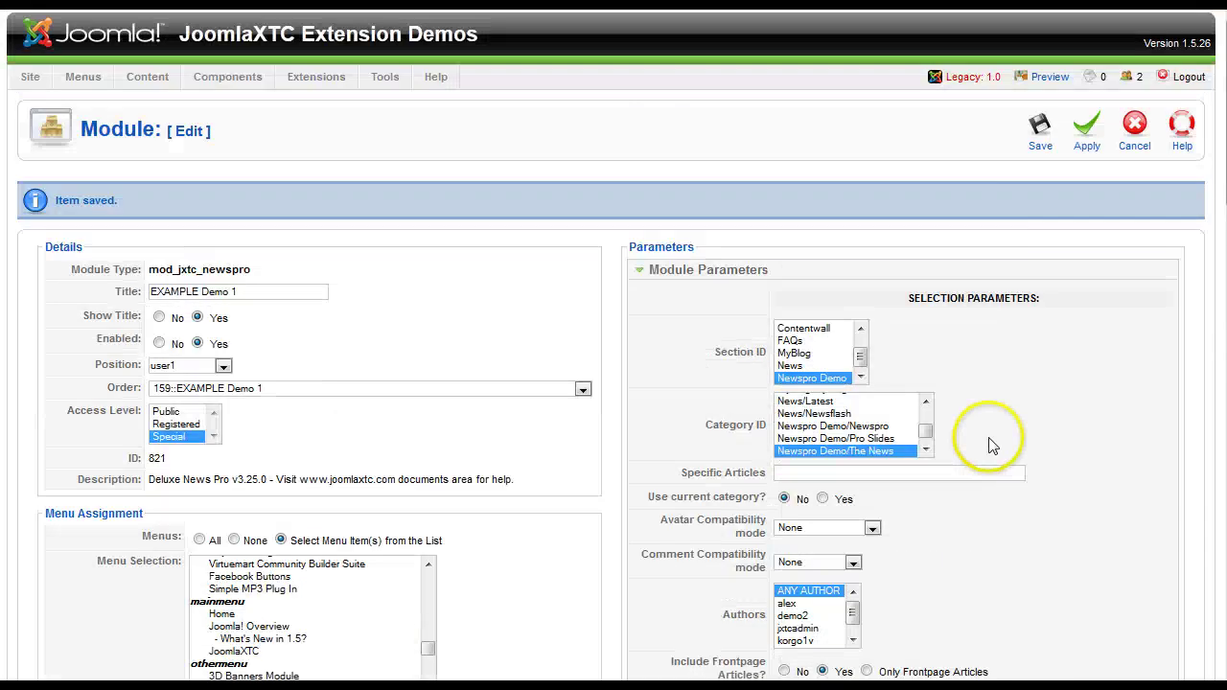
left_click(1086, 139)
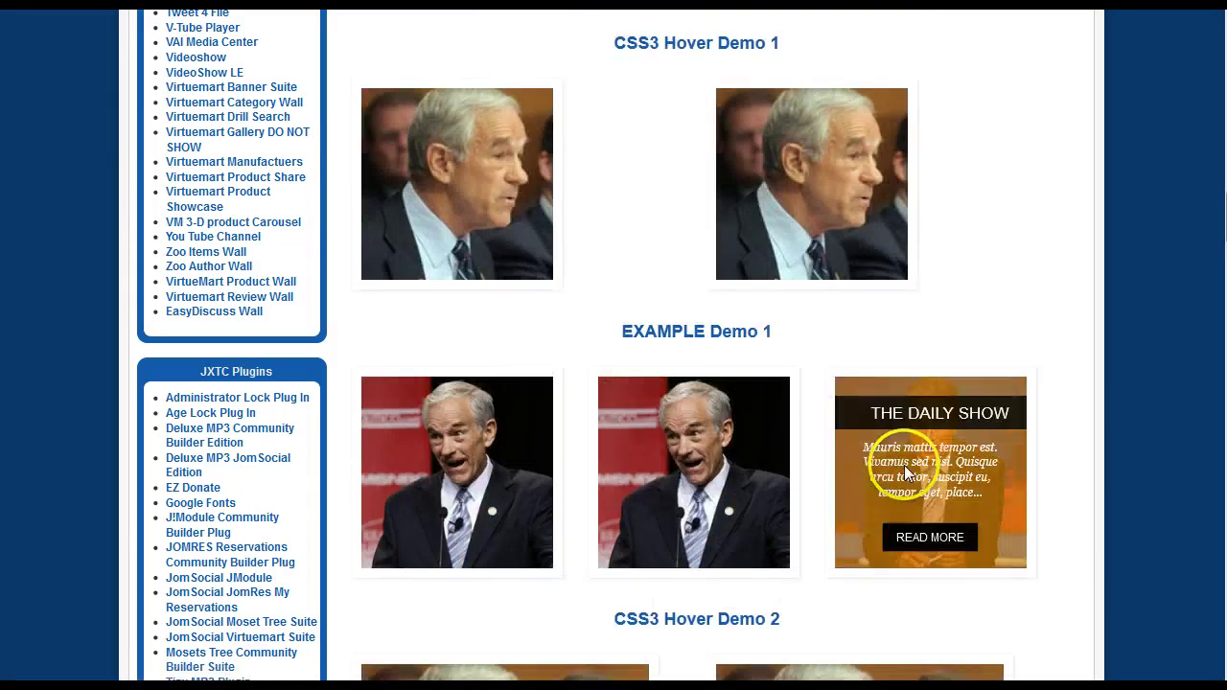
mouse_move(473, 462)
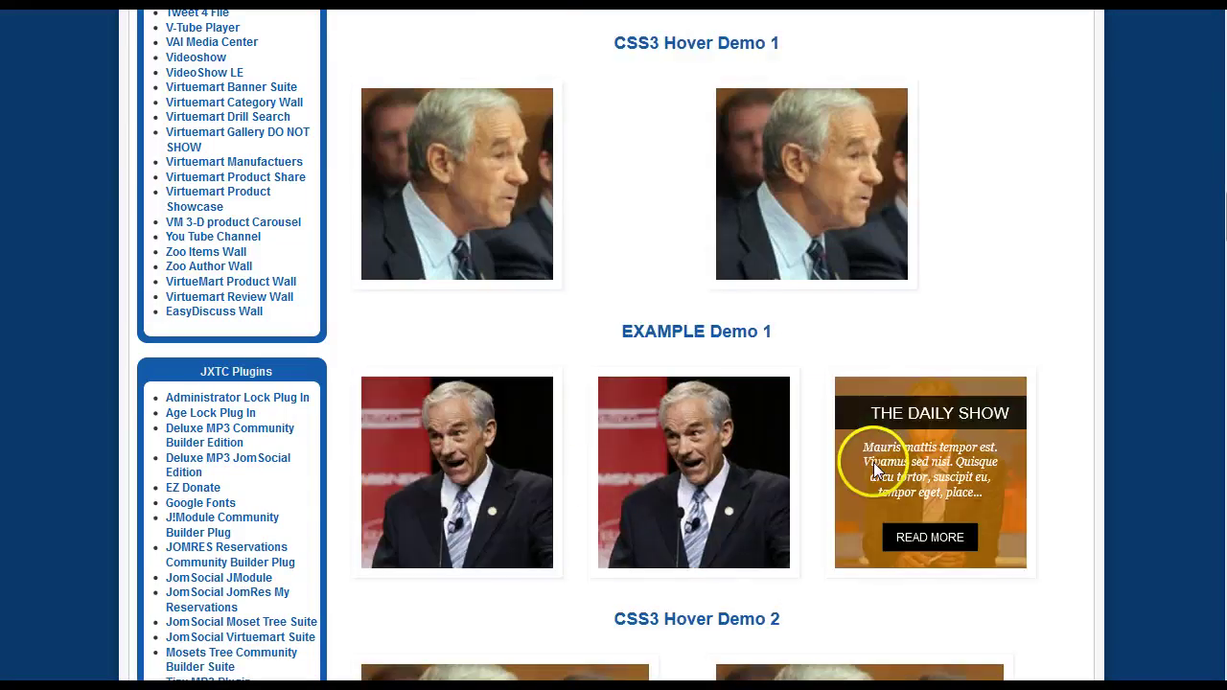
mouse_move(765, 461)
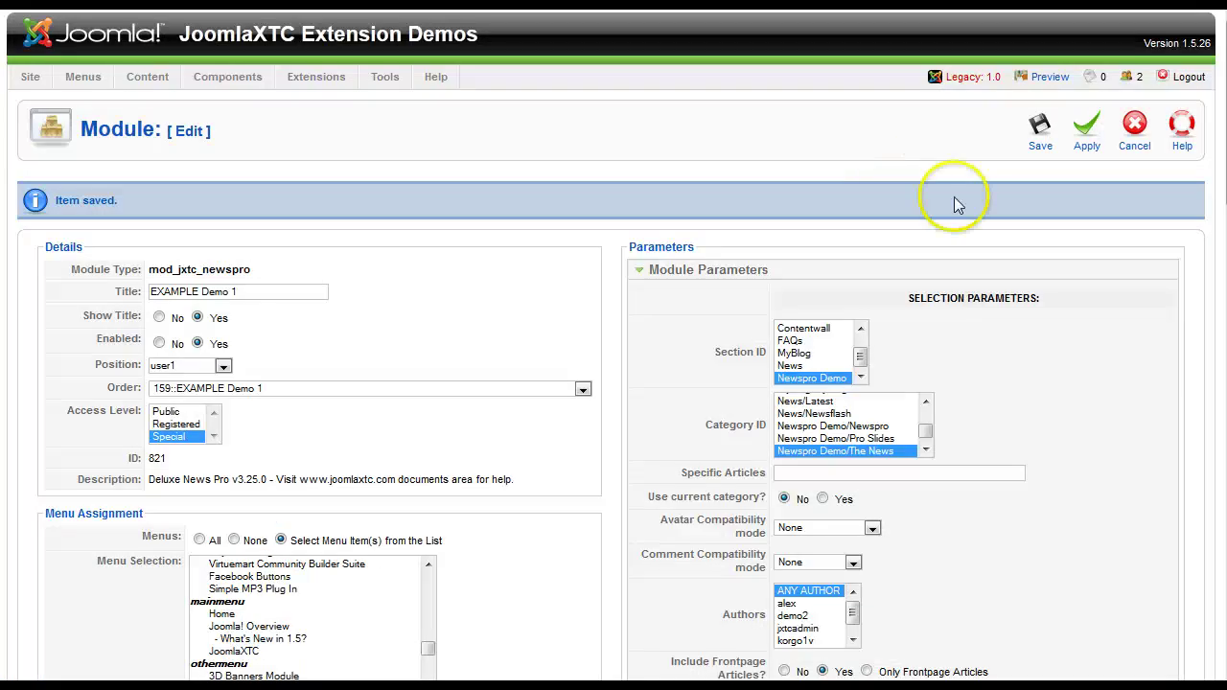
Set Max. title length to 9 for the main content area and apply the module change
scroll(757, 165, "down", 4)
scroll(758, 165, "down", 5)
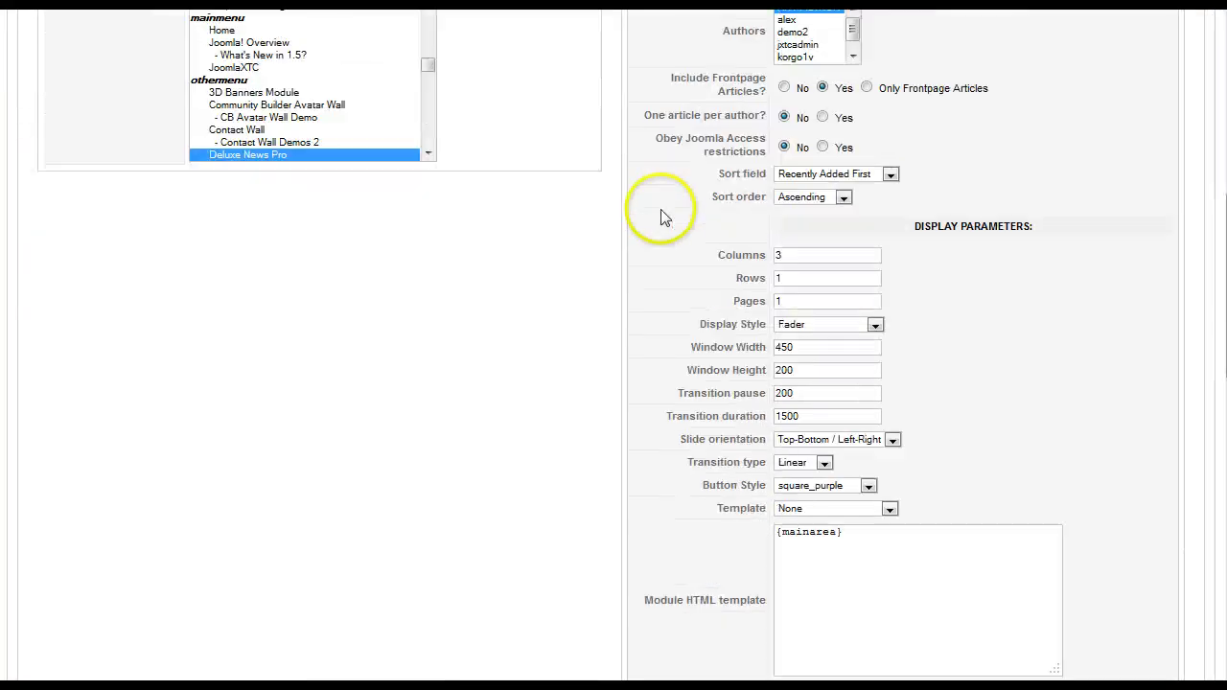
scroll(658, 252, "down", 2)
scroll(685, 251, "down", 3)
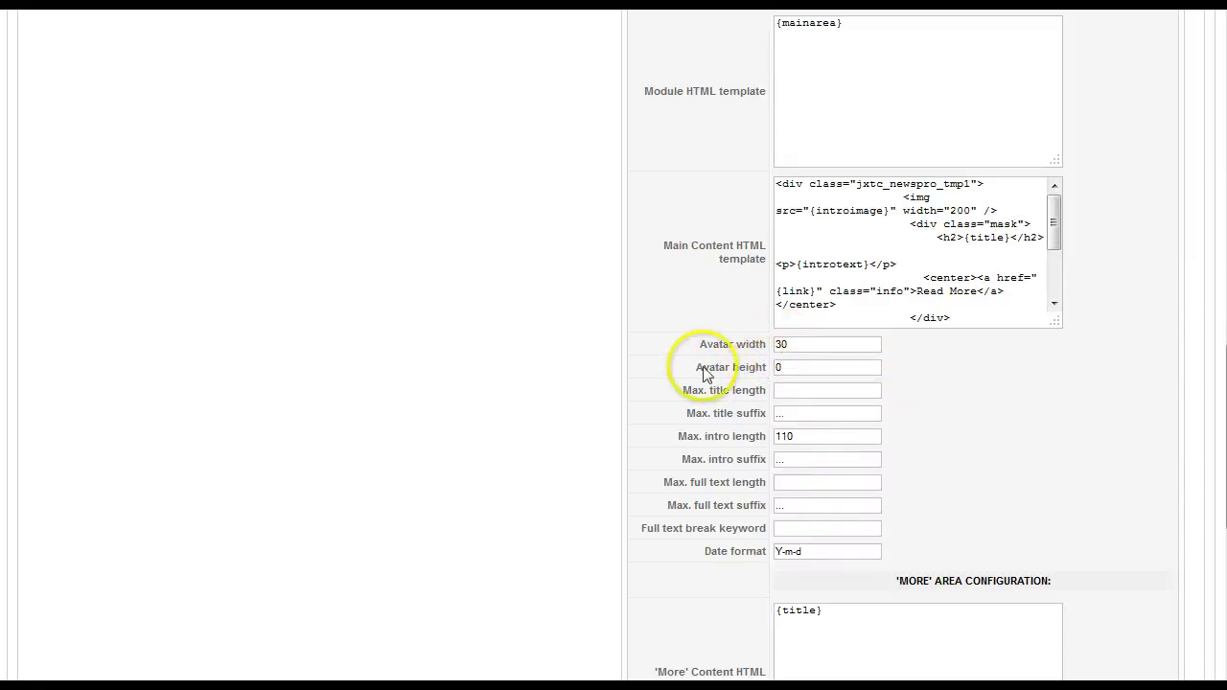
mouse_move(698, 393)
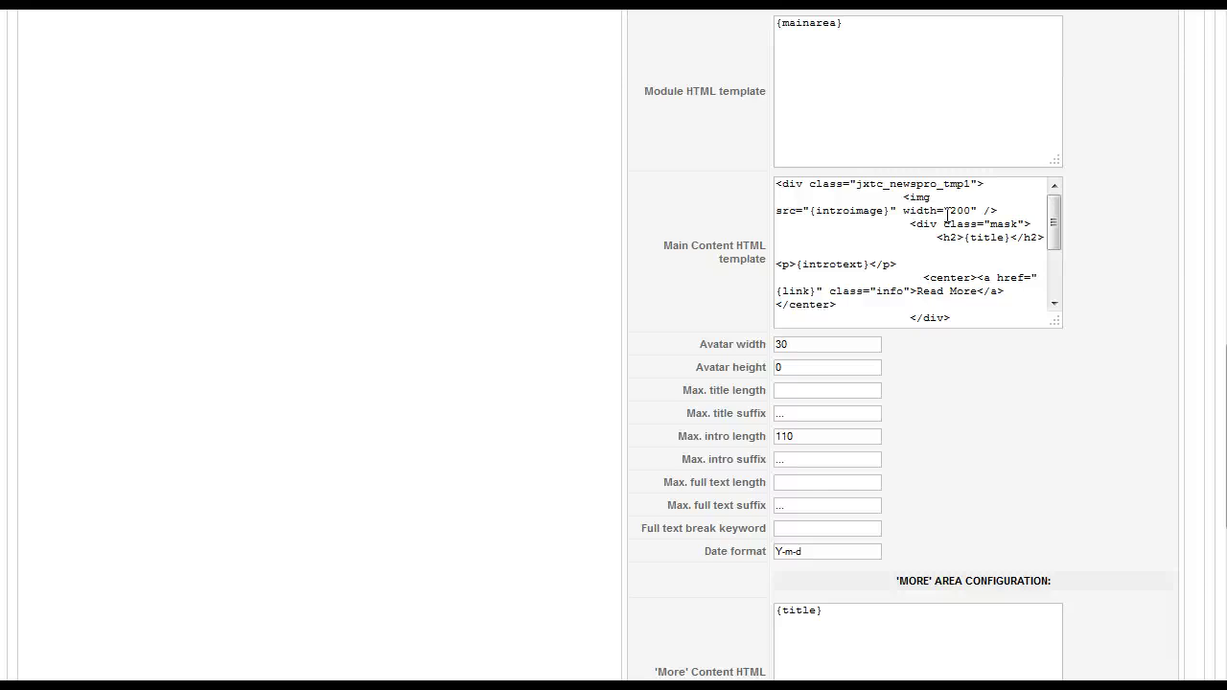
left_click(926, 293)
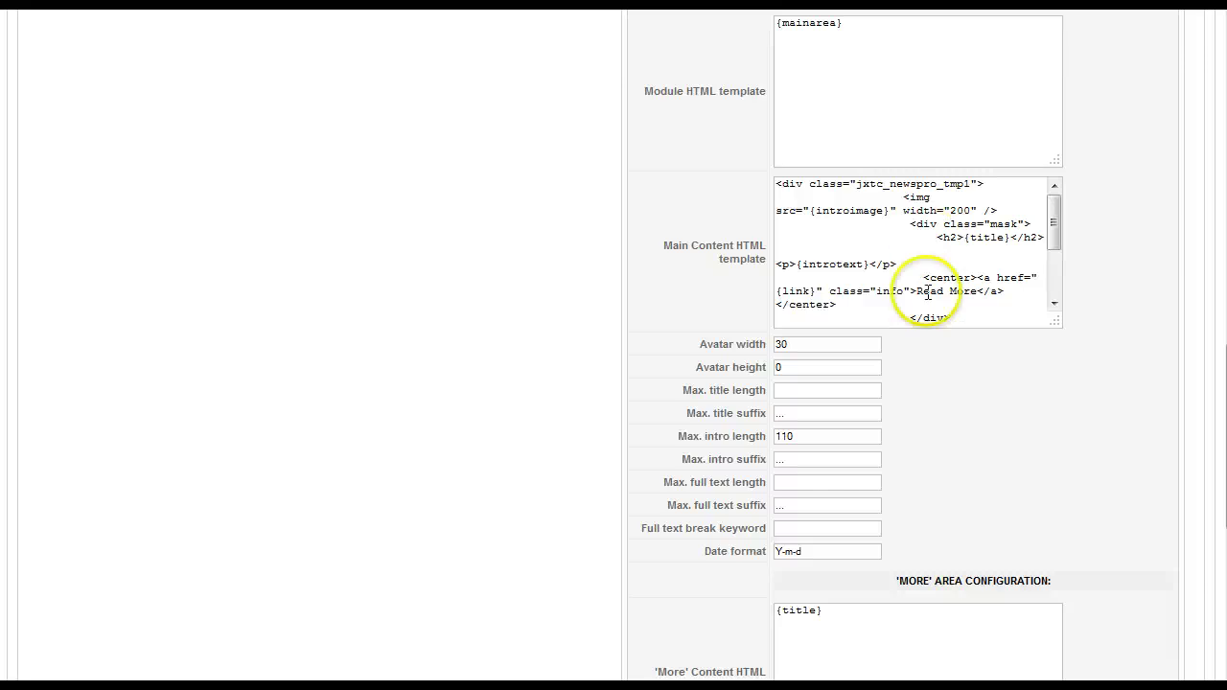
left_click(792, 391)
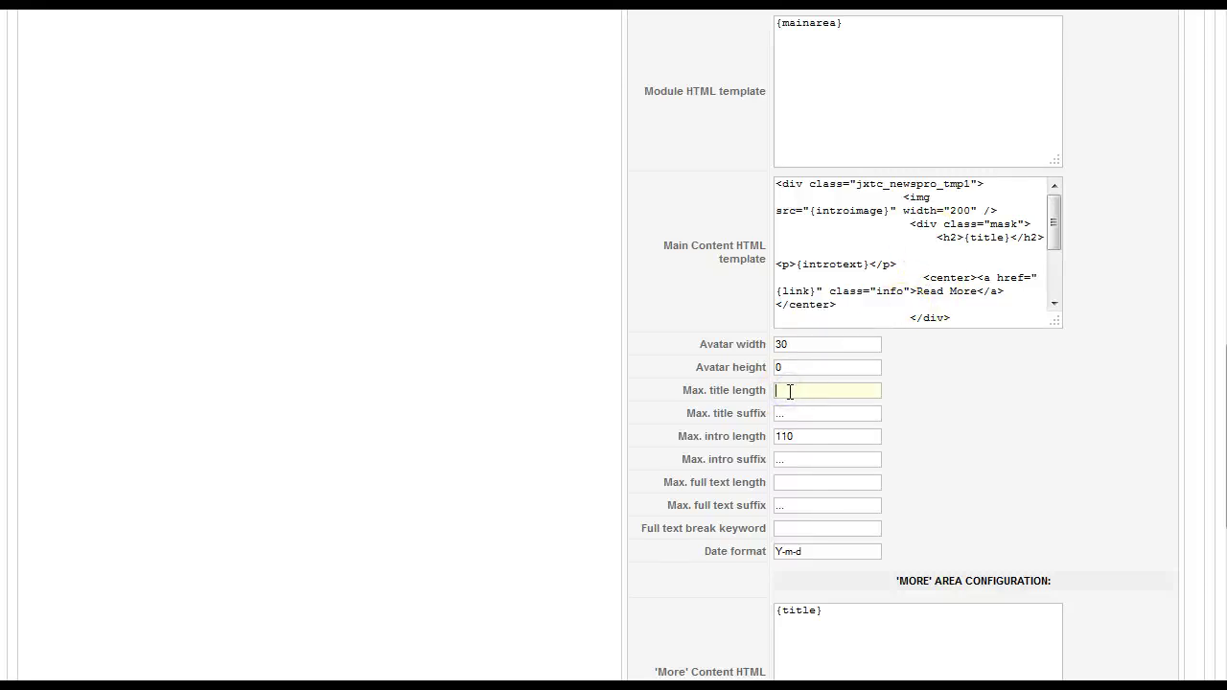
mouse_move(764, 424)
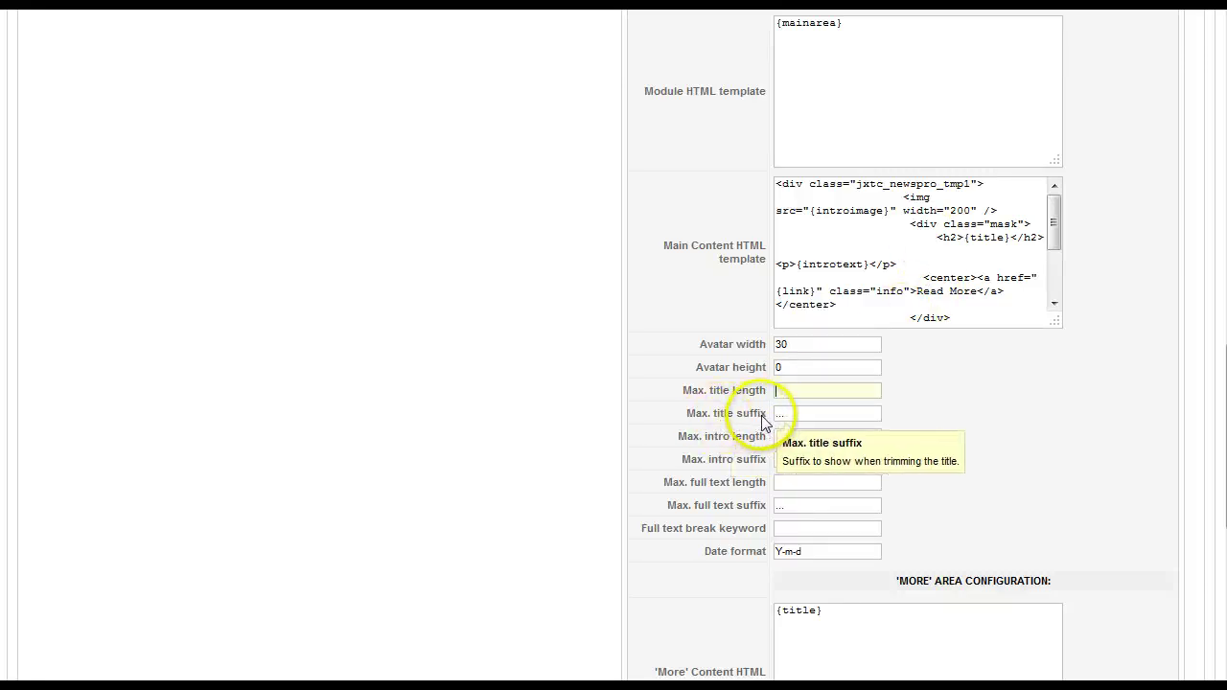
left_click(784, 389)
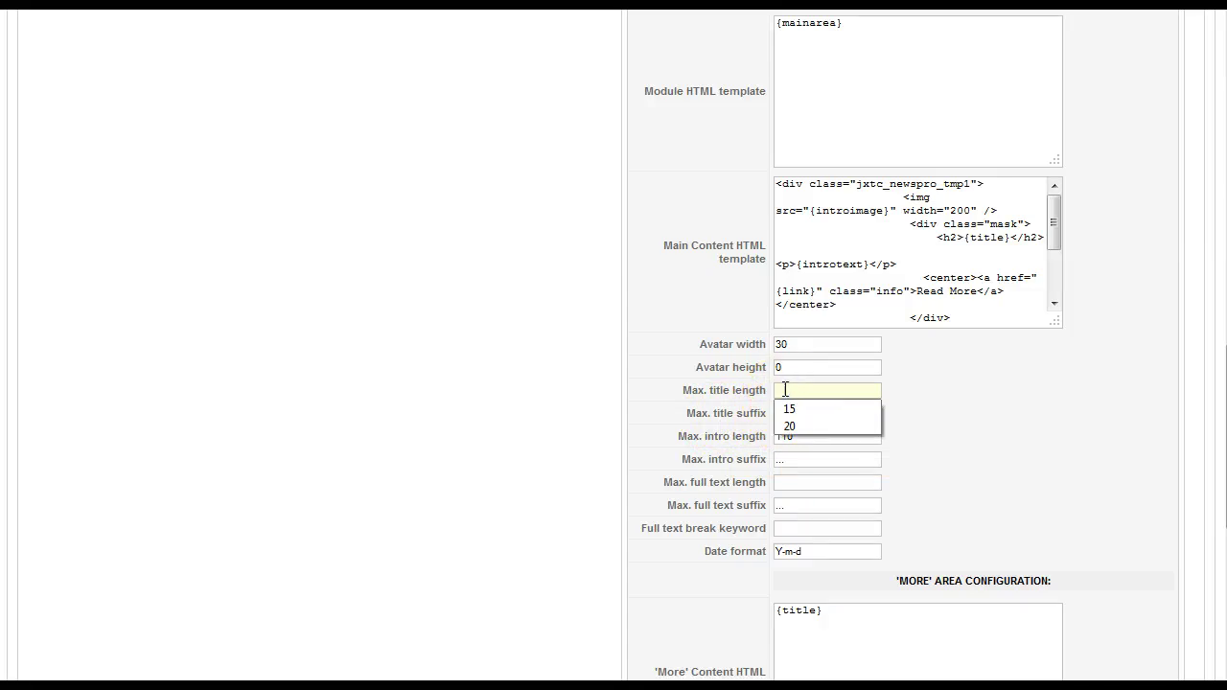
left_click(784, 389)
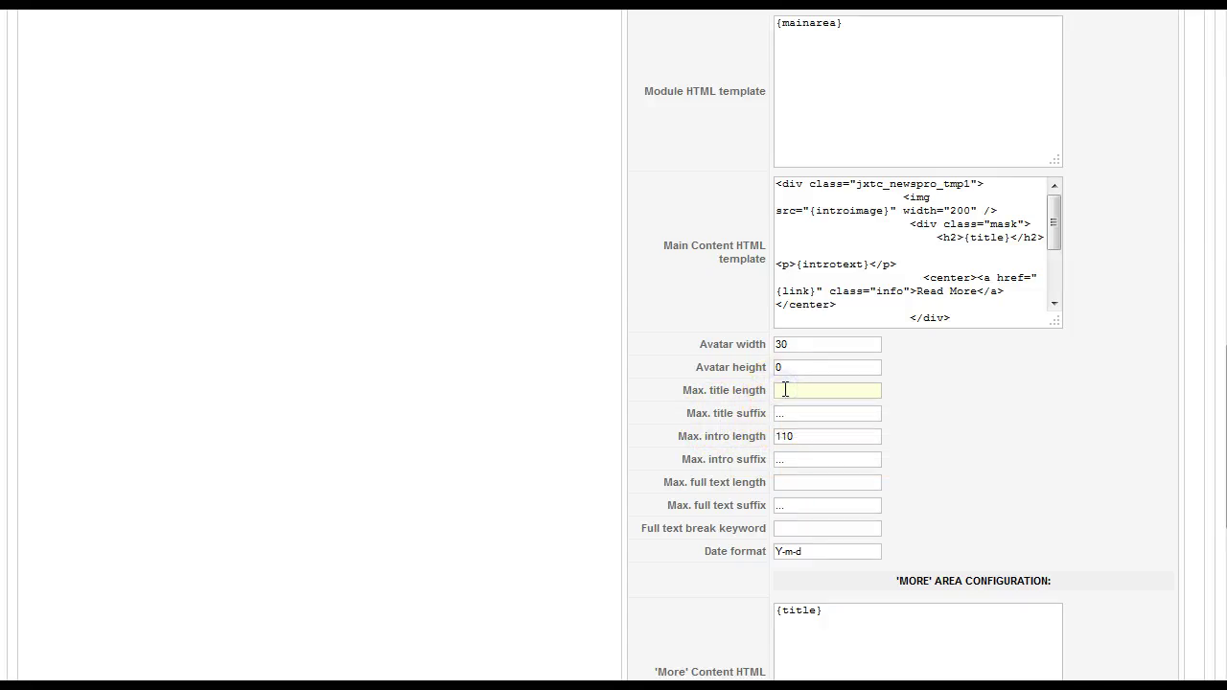
type("9")
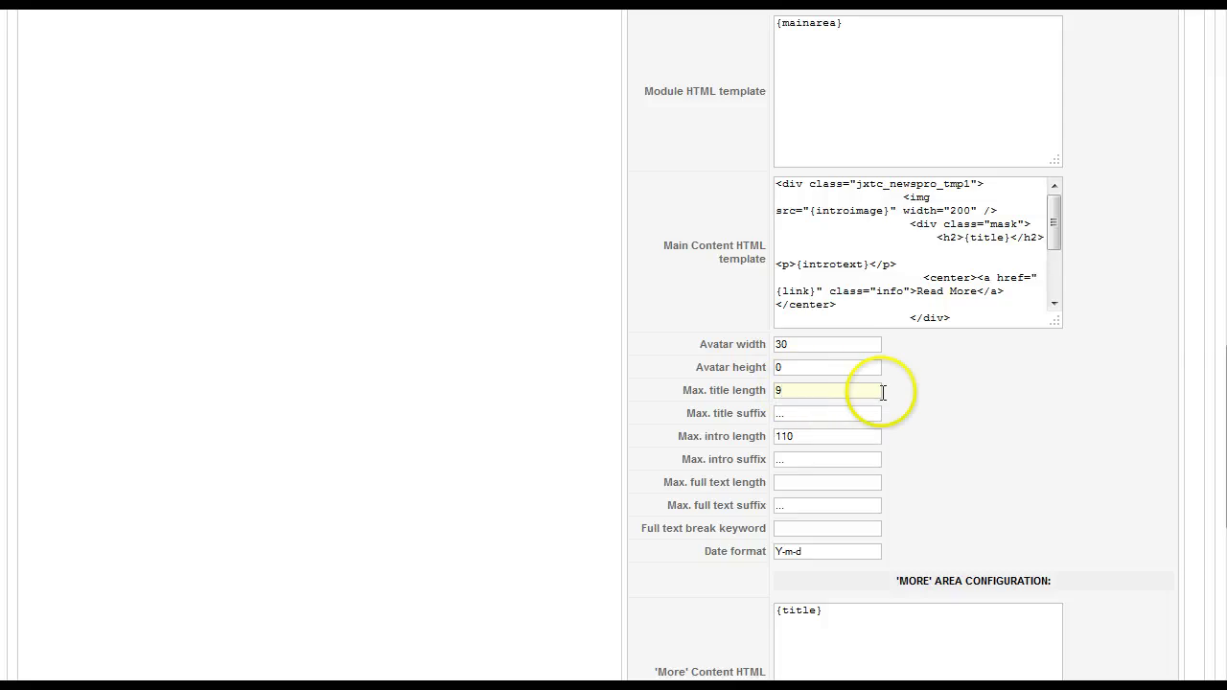
mouse_move(729, 423)
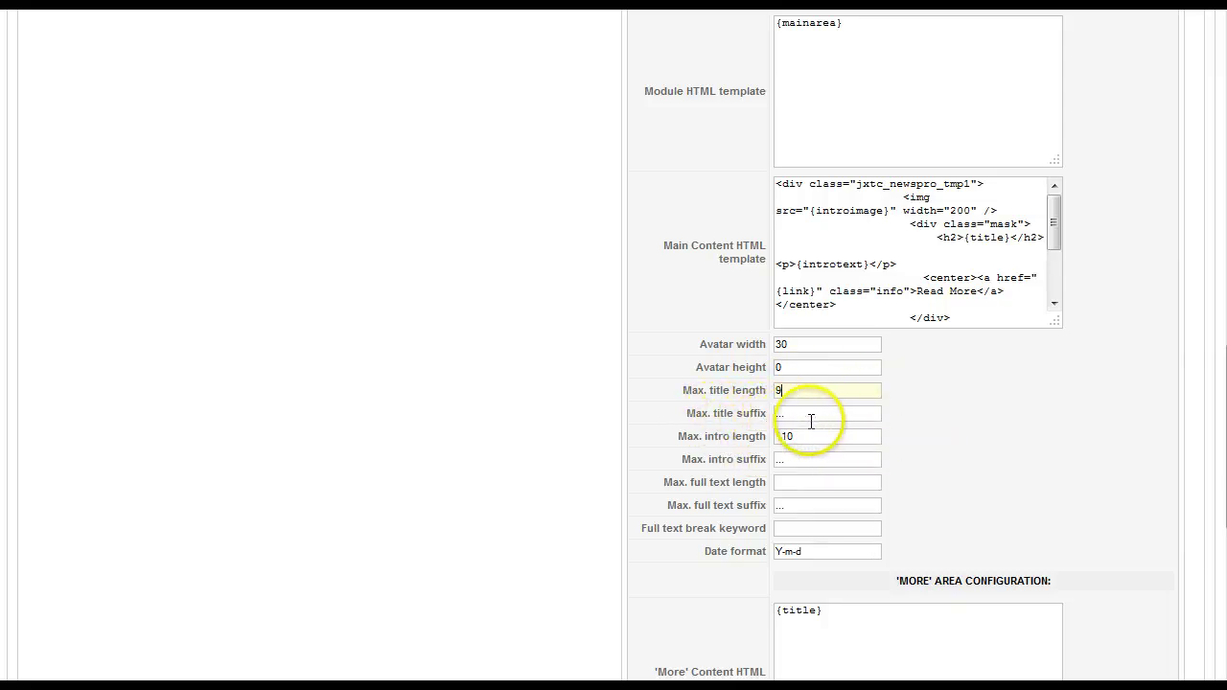
scroll(970, 427, "up", 4)
scroll(971, 422, "up", 8)
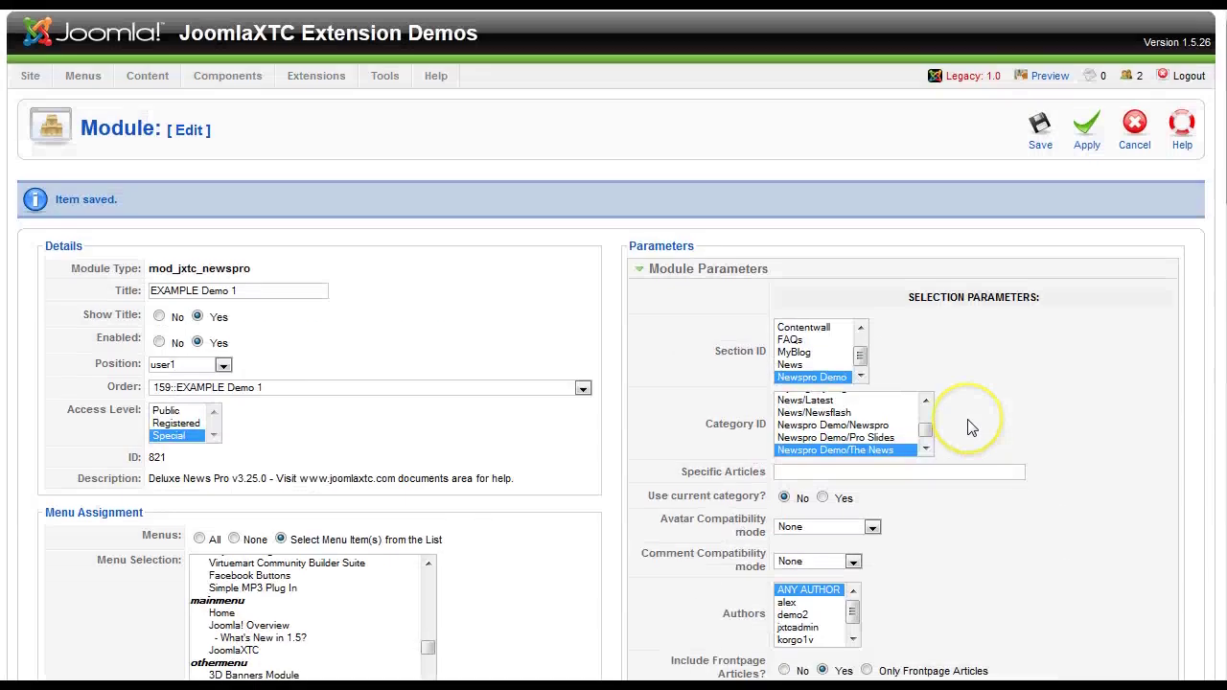
left_click(1087, 148)
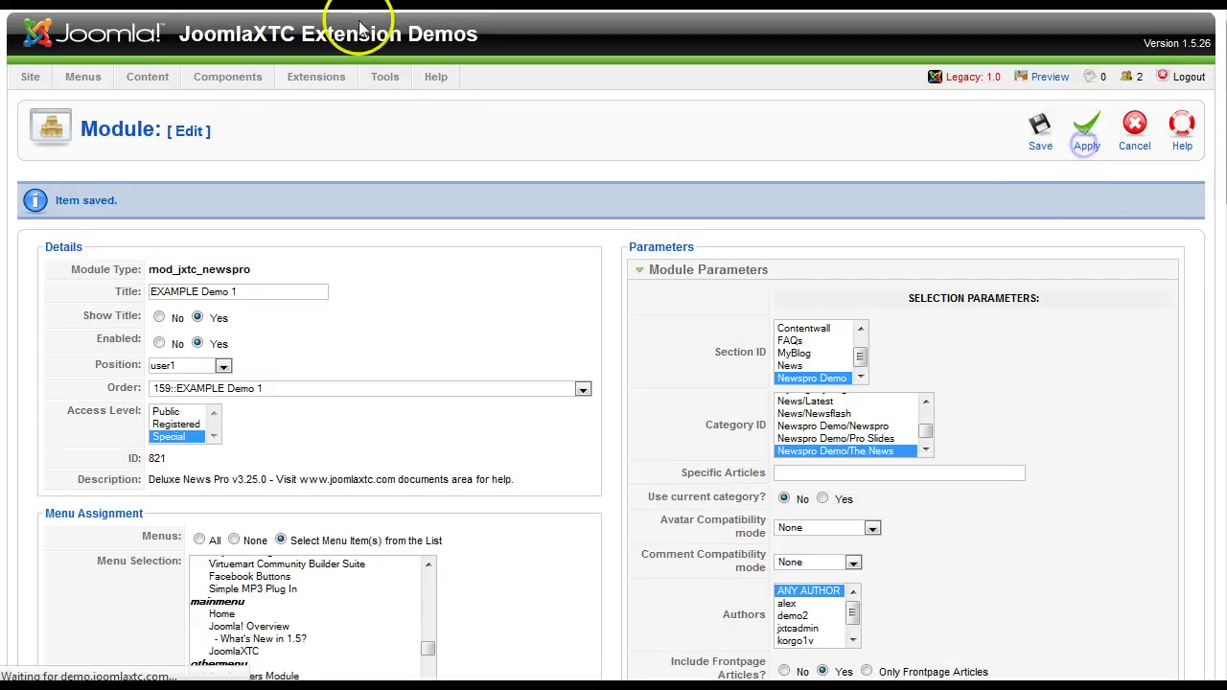
Check the trimmed titles in the EXAMPLE Demo 1 image hovers on the demo page
left_click(357, 10)
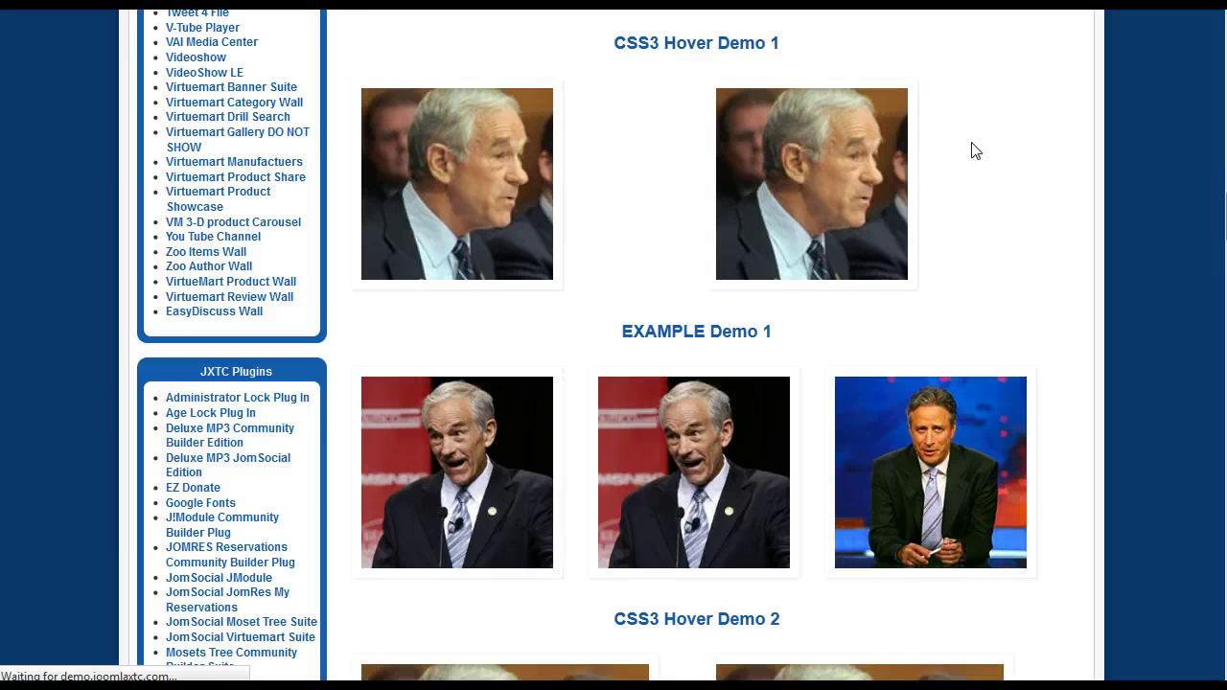
scroll(972, 150, "down", 2)
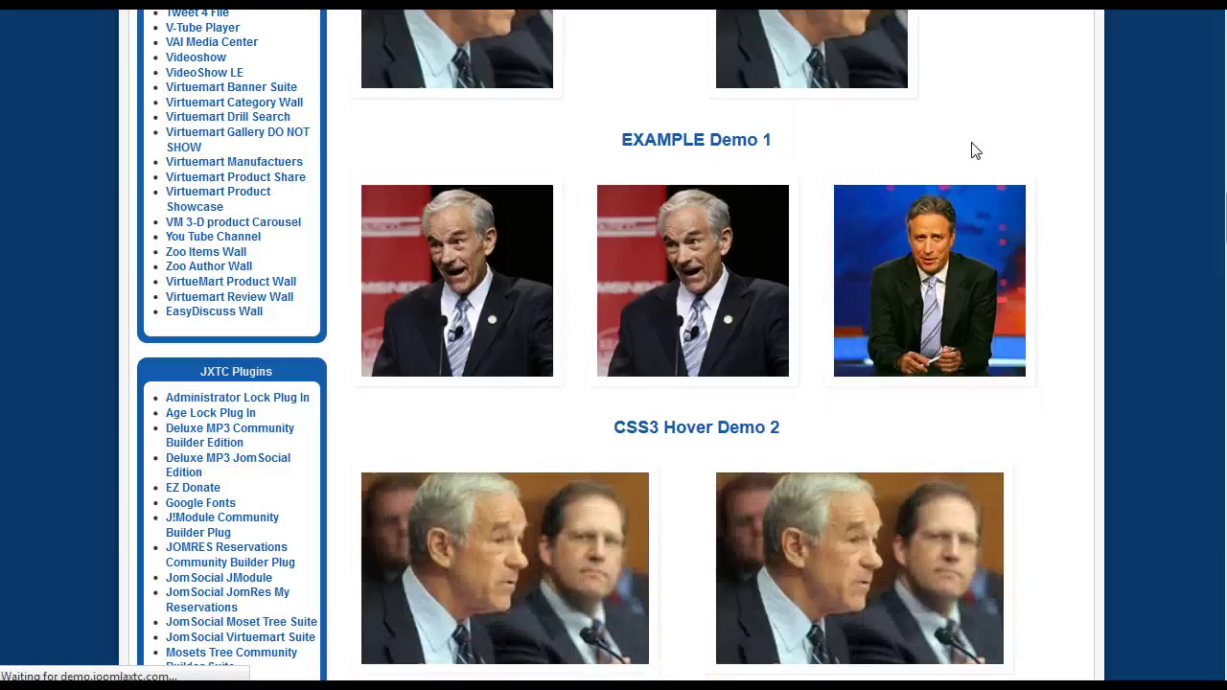
left_click(930, 207)
scroll(915, 301, "up", 2)
mouse_move(650, 451)
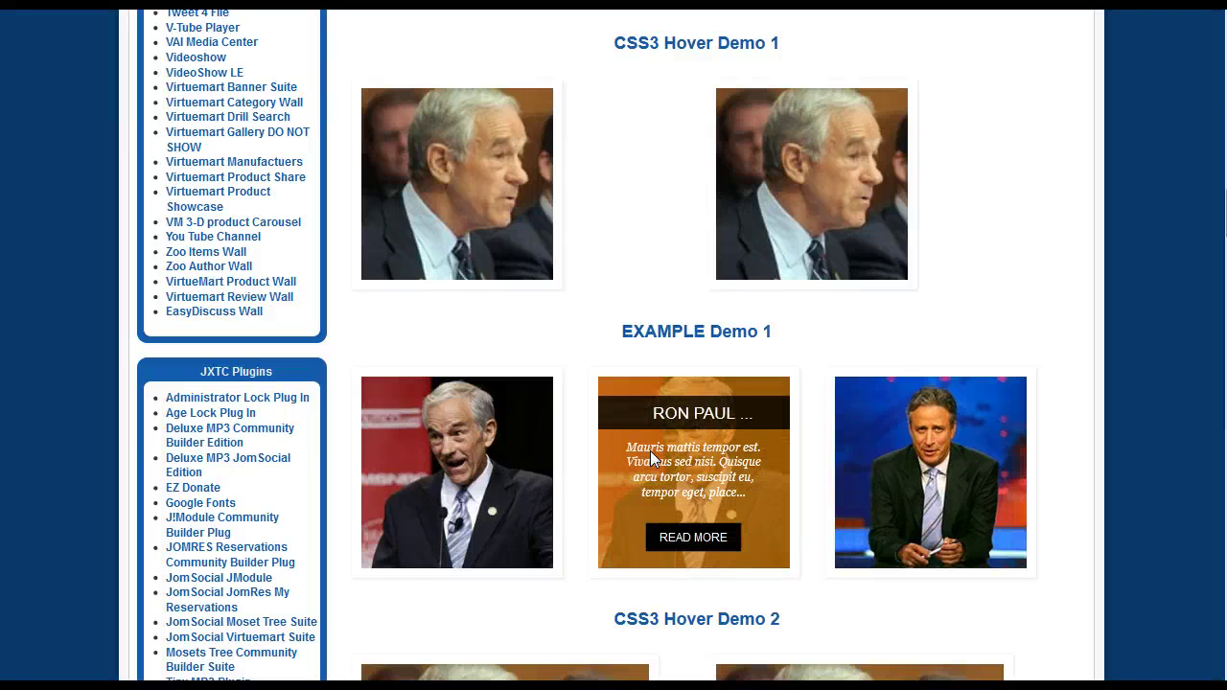
left_click(649, 123)
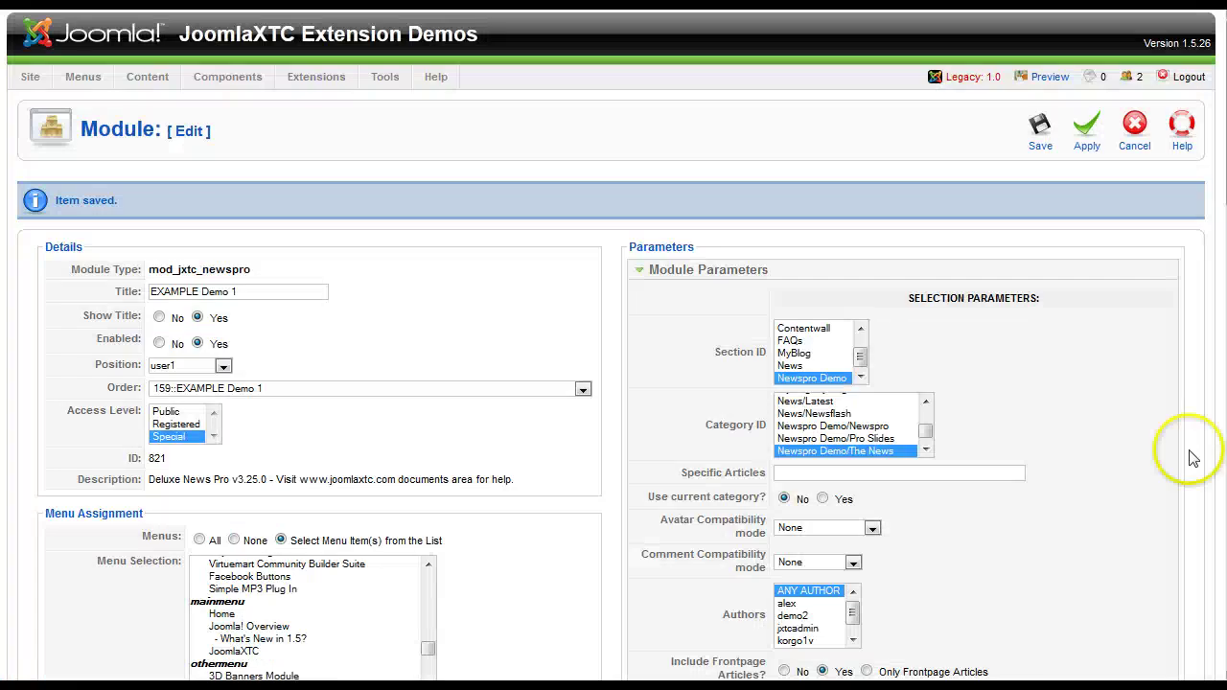
Review the main area's intro and full text limits, and enter a punctuation mark as the Full text break keyword
scroll(979, 418, "down", 7)
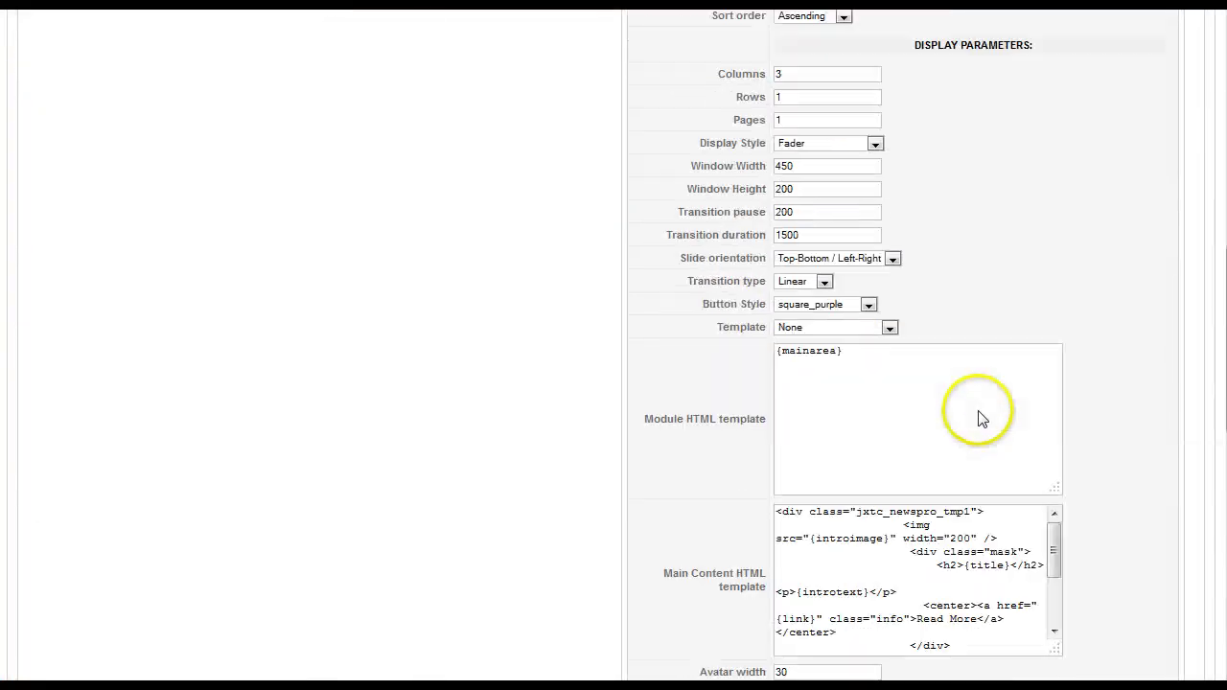
scroll(980, 418, "down", 3)
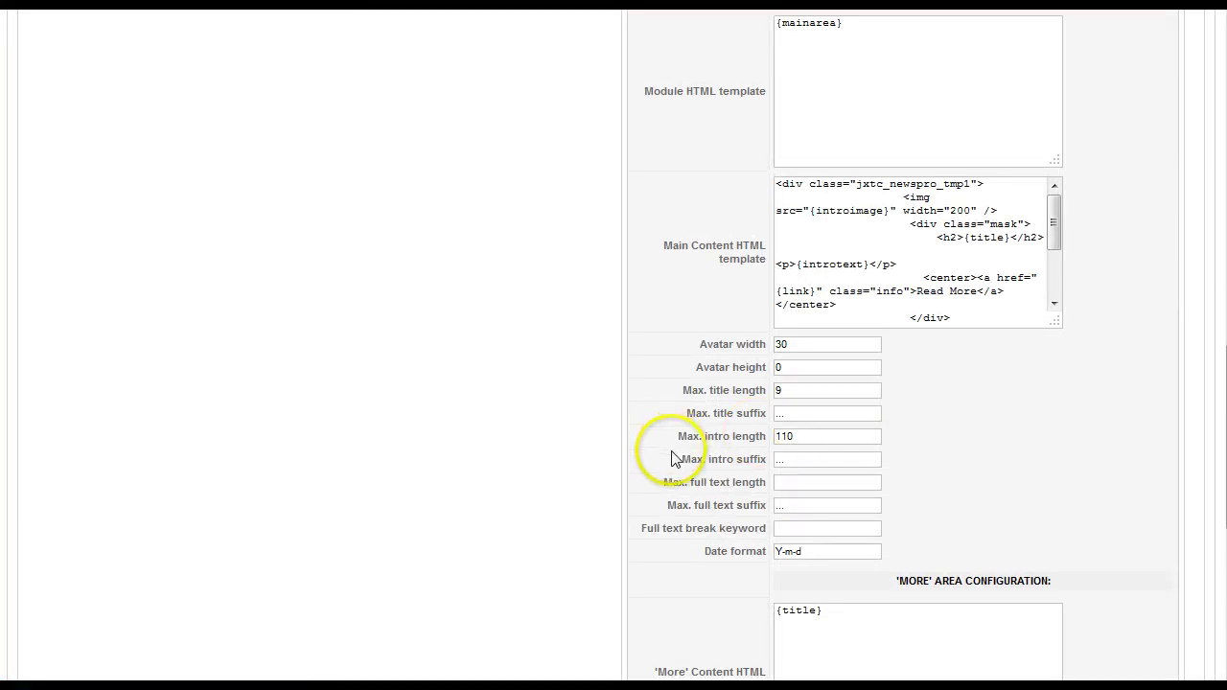
mouse_move(742, 440)
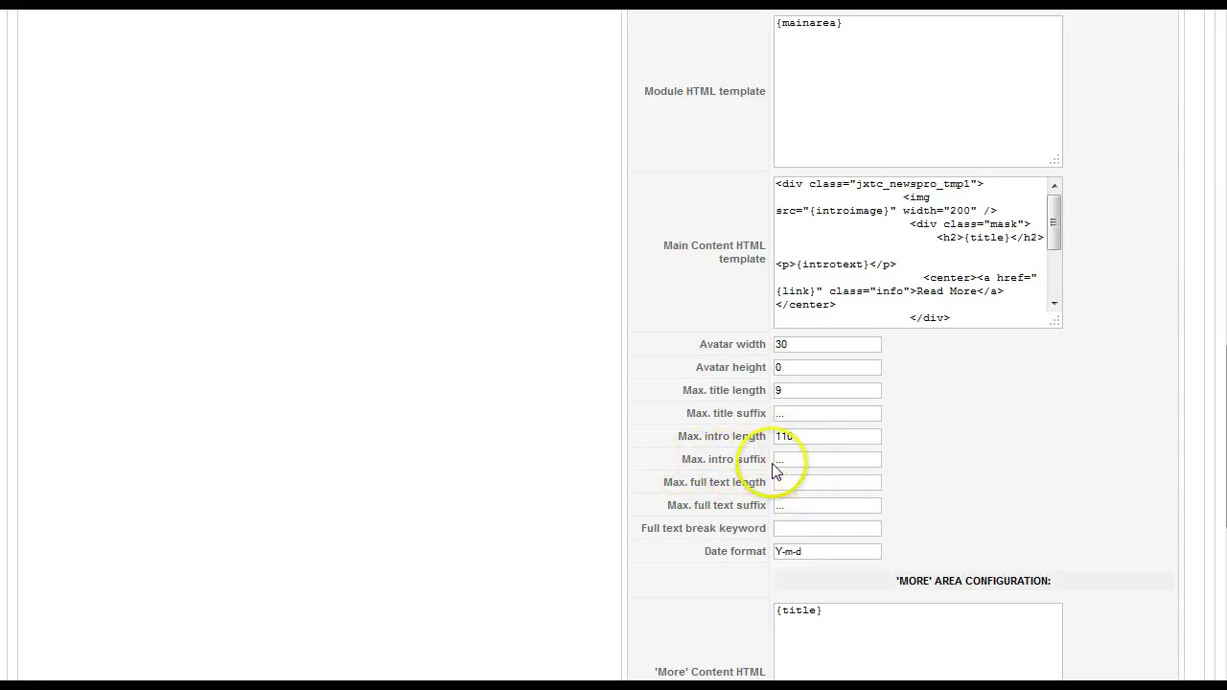
mouse_move(712, 465)
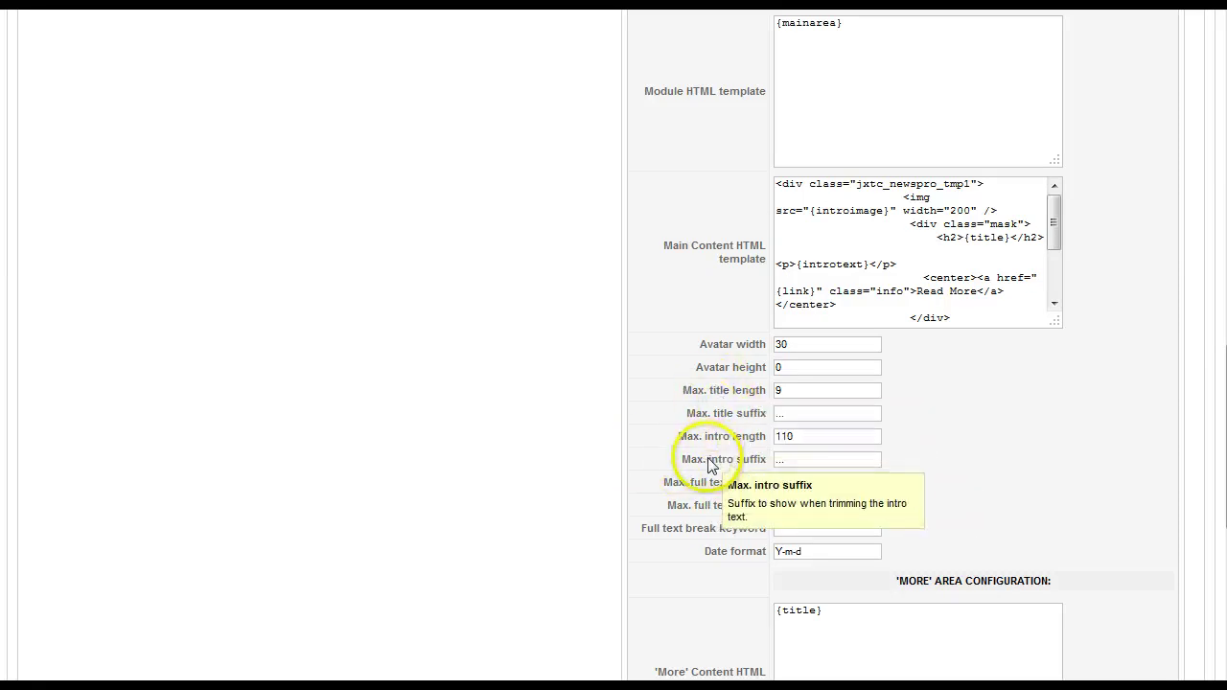
mouse_move(685, 490)
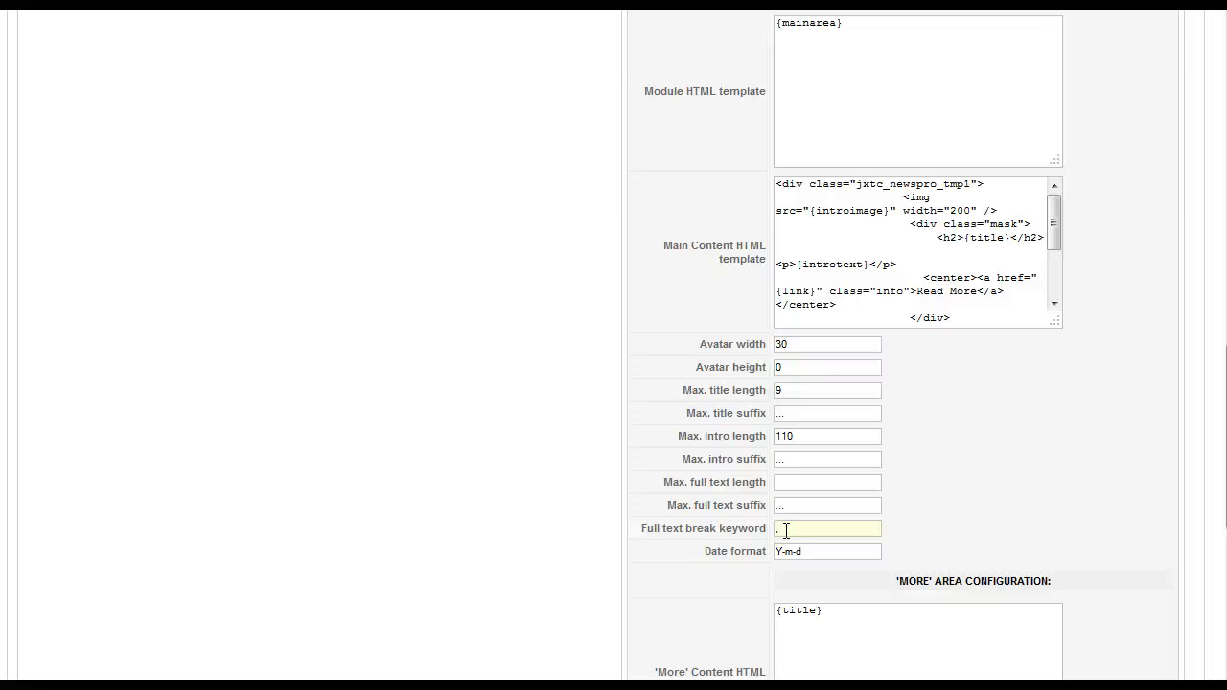
Examine the Date format parameter and the 'More' area configuration settings
scroll(787, 528, "down", 2)
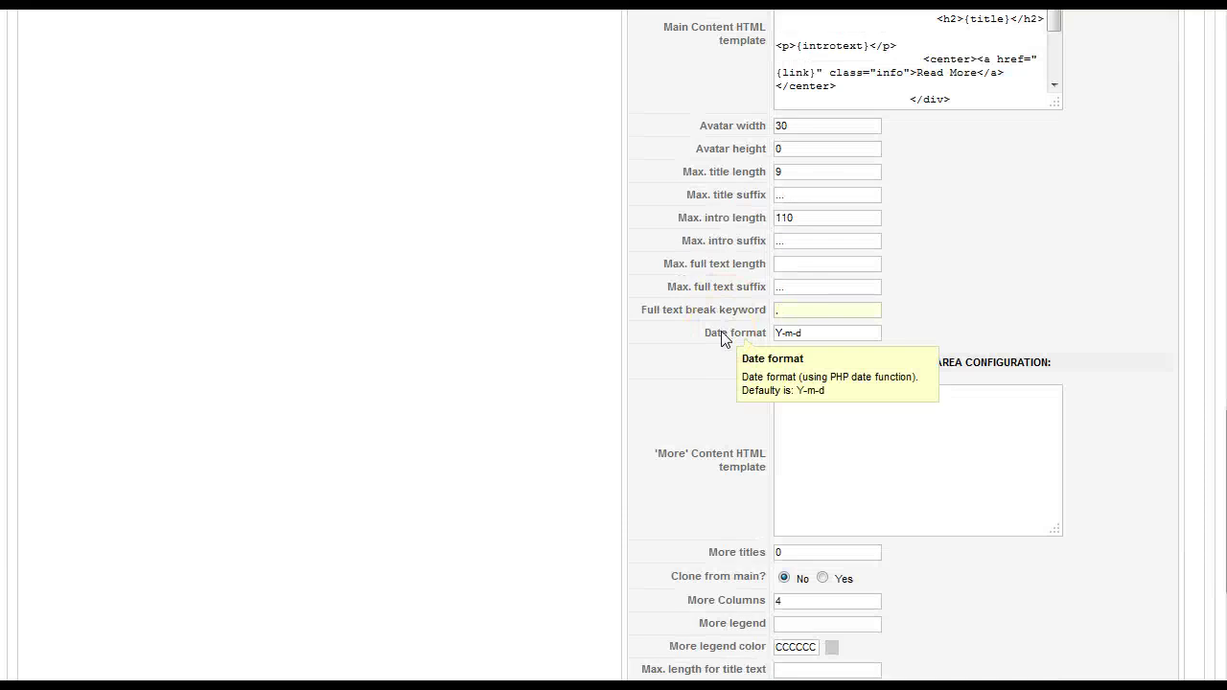
left_click(776, 333)
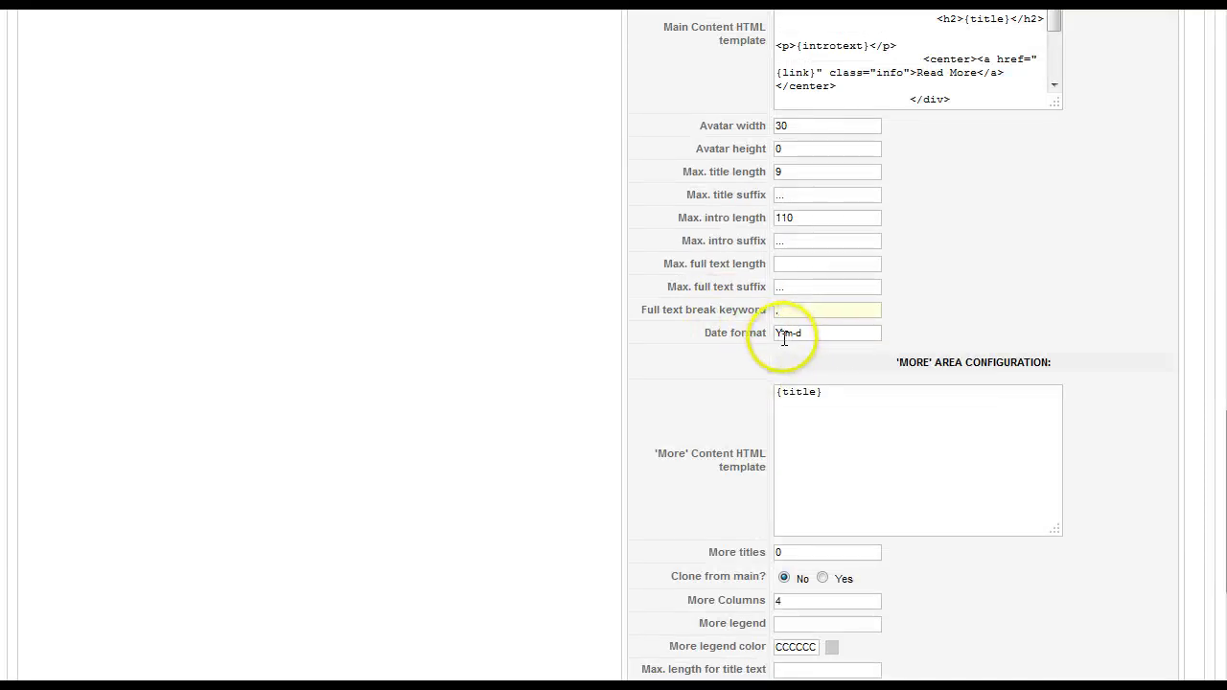
mouse_move(741, 342)
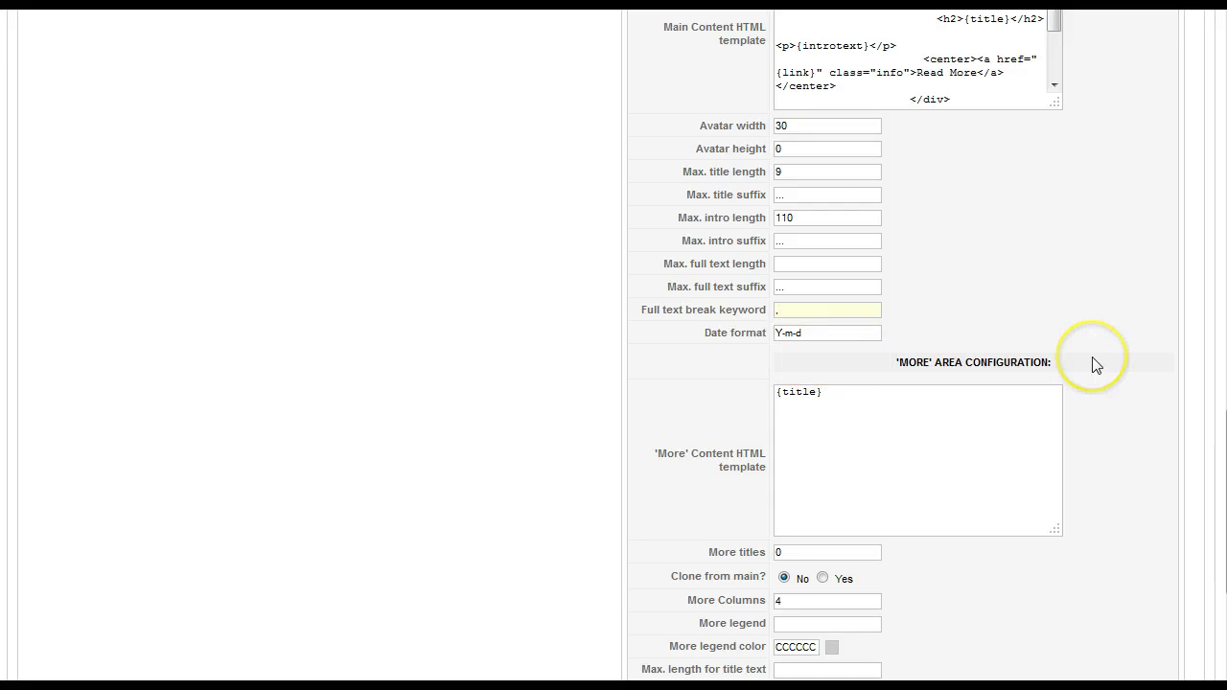
scroll(1092, 361, "down", 2)
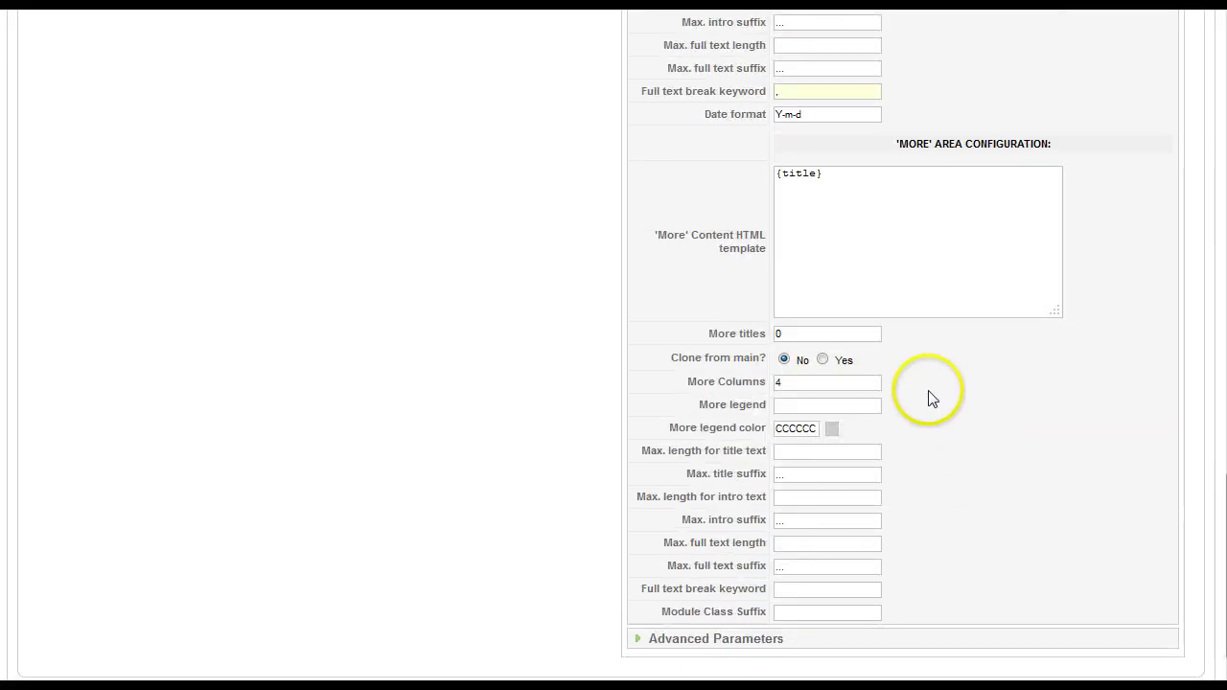
Review the 'More' area settings and enter More as the More legend text
scroll(972, 447, "up", 4)
scroll(671, 575, "down", 3)
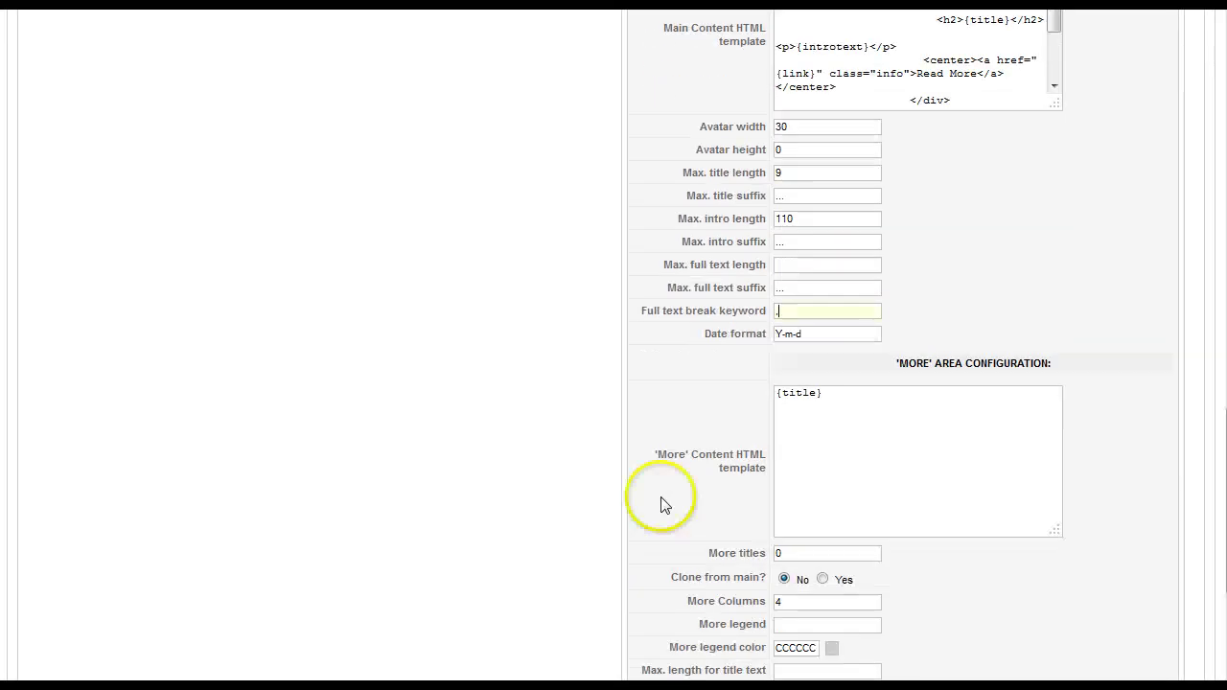
scroll(647, 387, "down", 2)
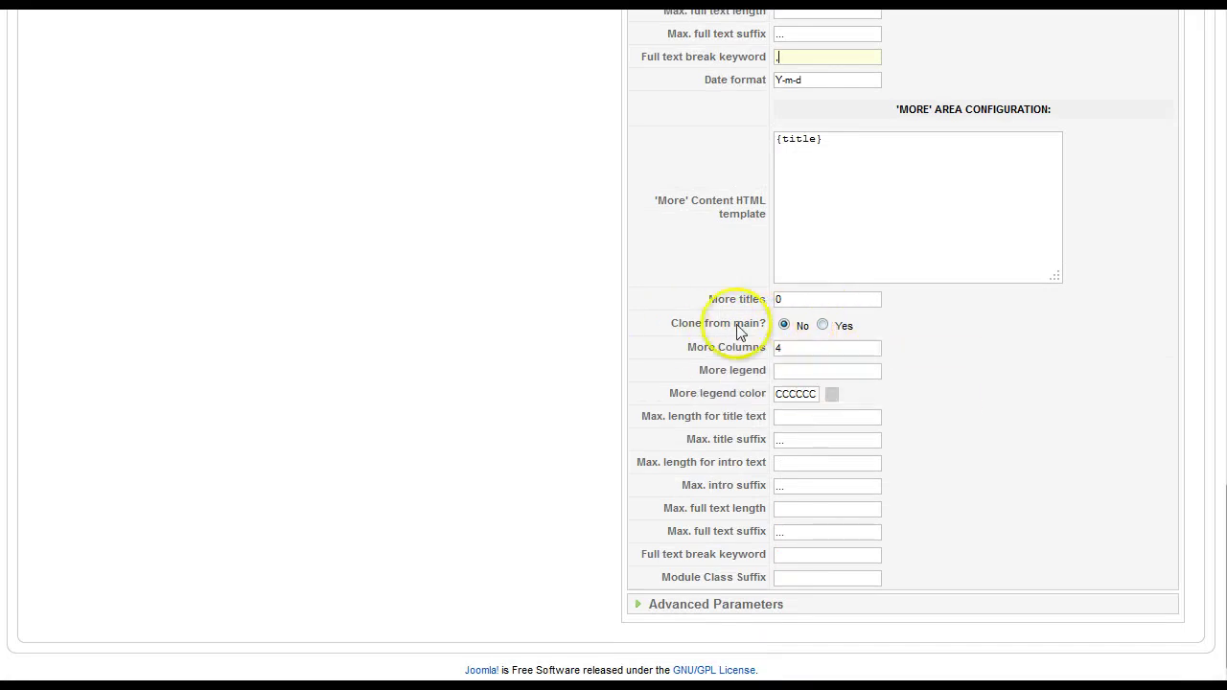
mouse_move(690, 336)
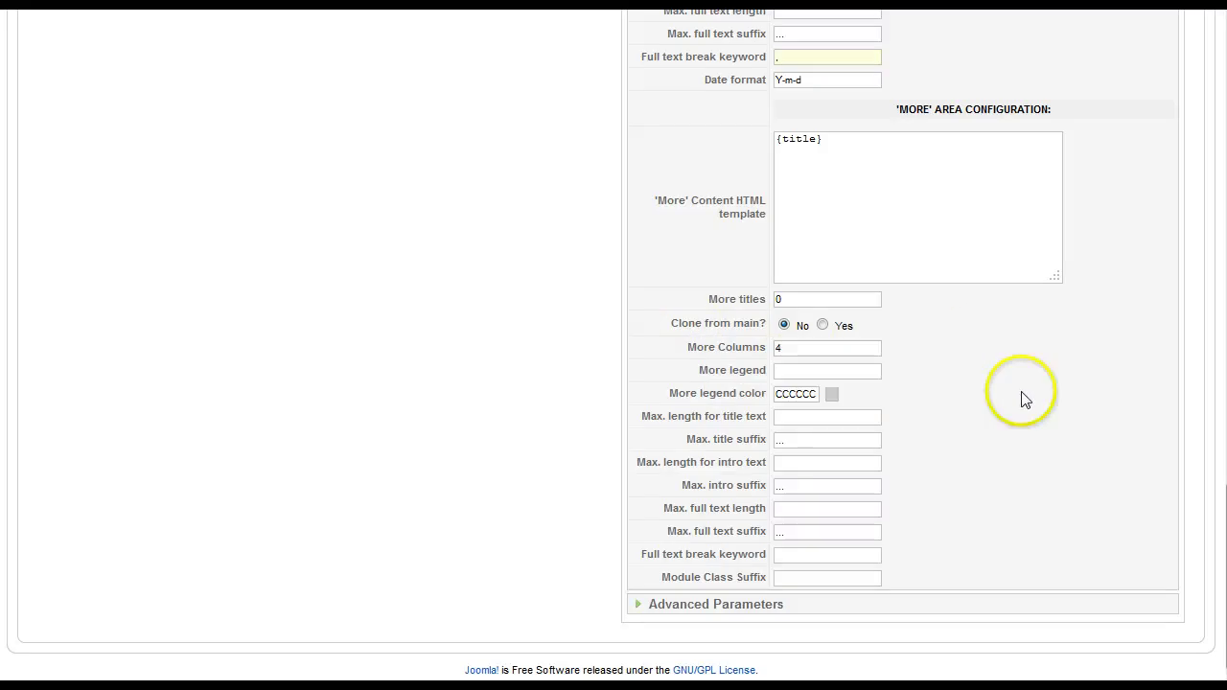
mouse_move(724, 378)
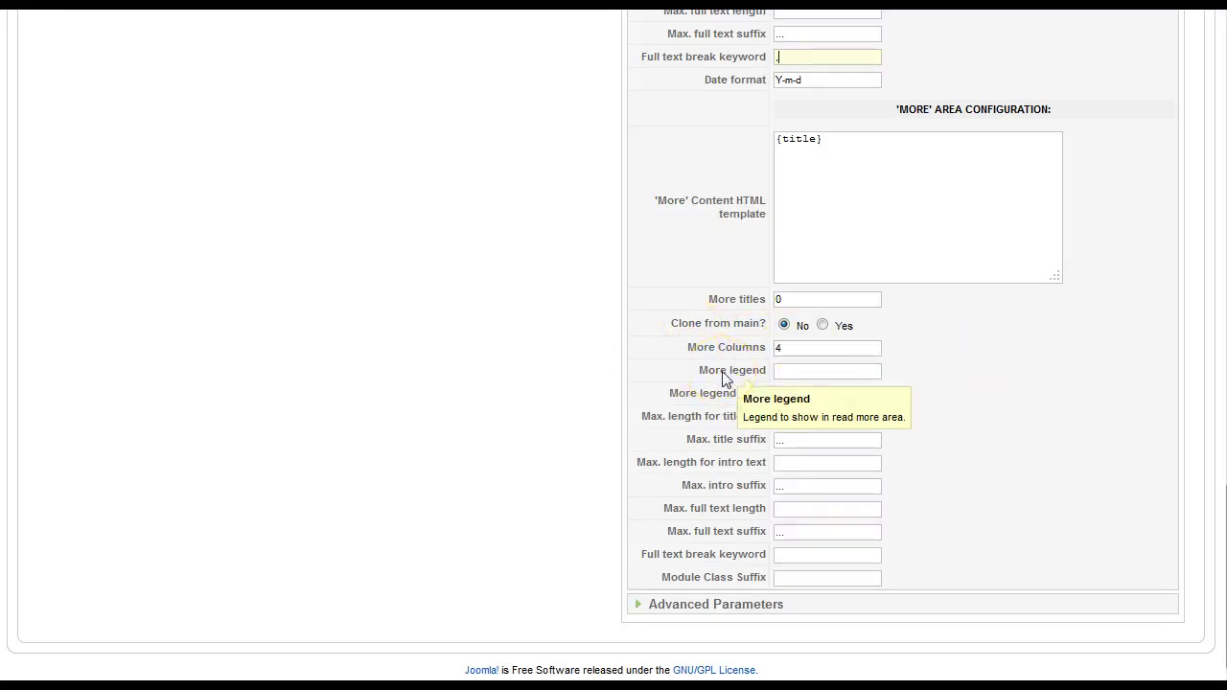
left_click(786, 371)
left_click(786, 371)
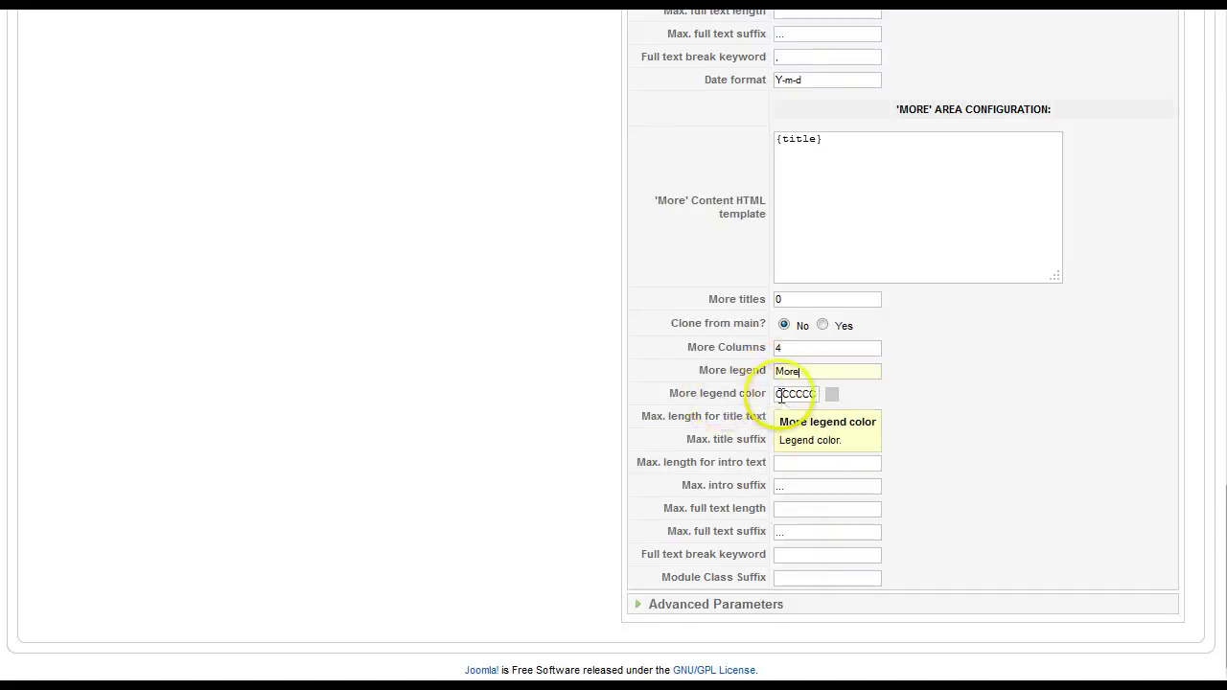
left_click(816, 394)
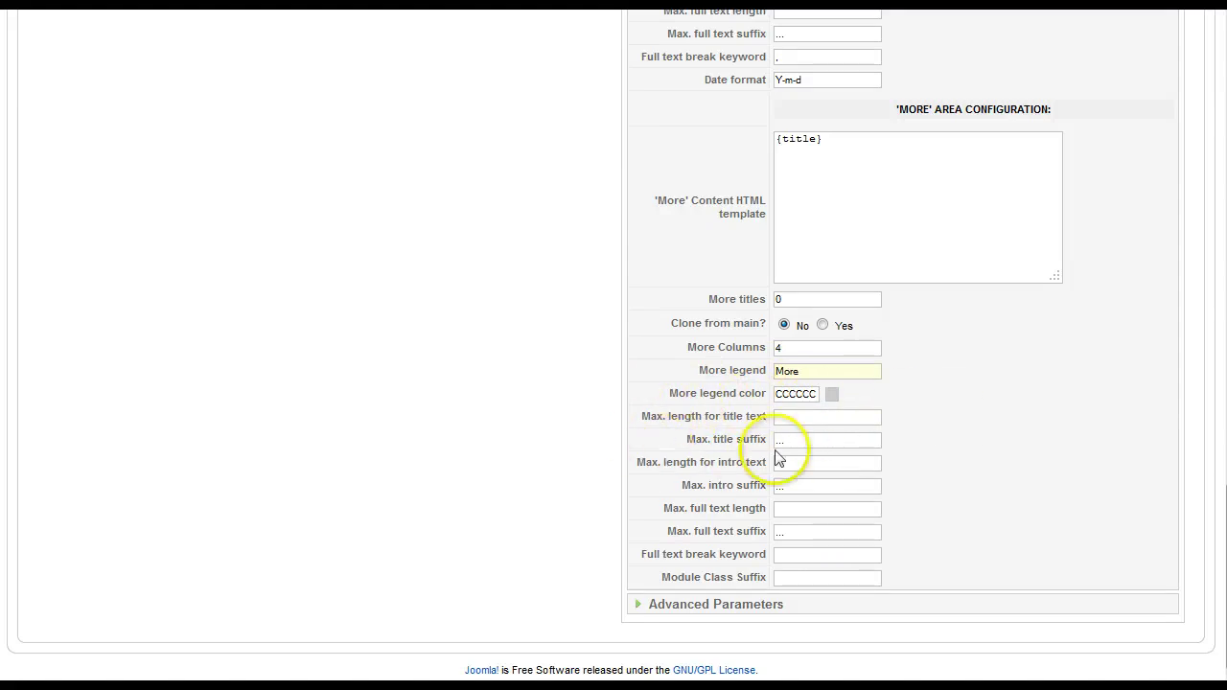
Examine the Tooltip / Pop-Up, Slide and Hover Color Change FX settings in Advanced Parameters, and reopen Module Parameters
scroll(1022, 488, "up", 5)
scroll(1007, 457, "up", 10)
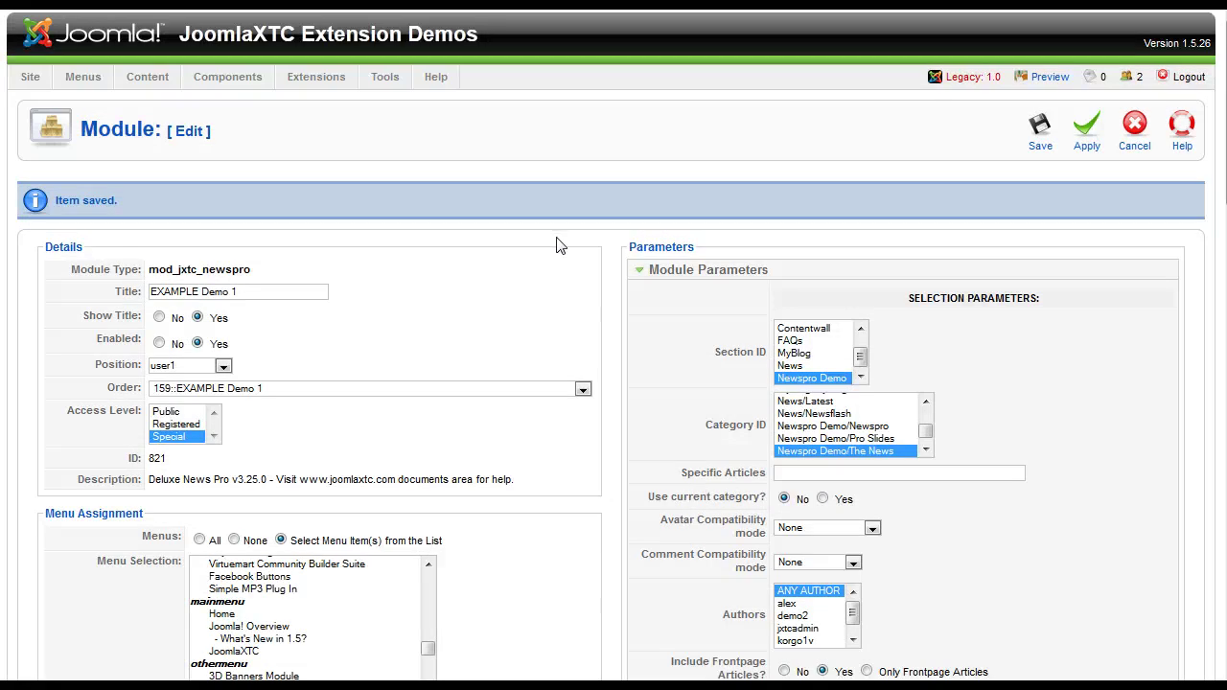
scroll(556, 246, "down", 15)
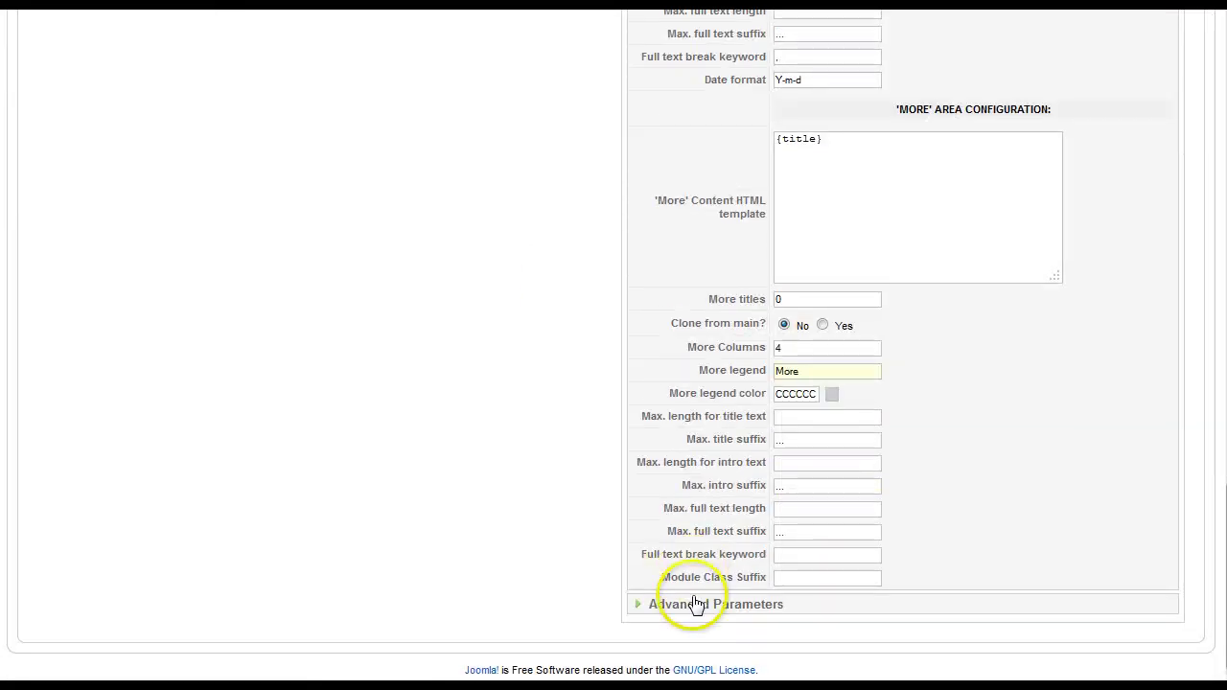
left_click(696, 604)
scroll(697, 552, "up", 5)
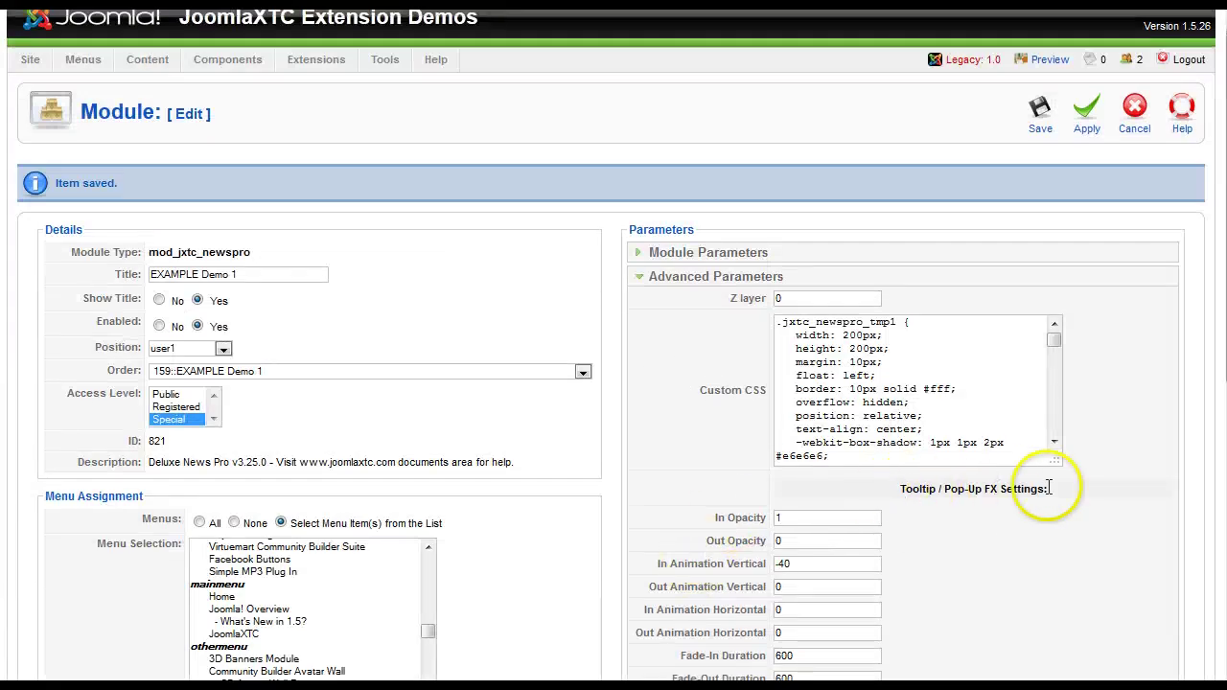
scroll(671, 383, "down", 4)
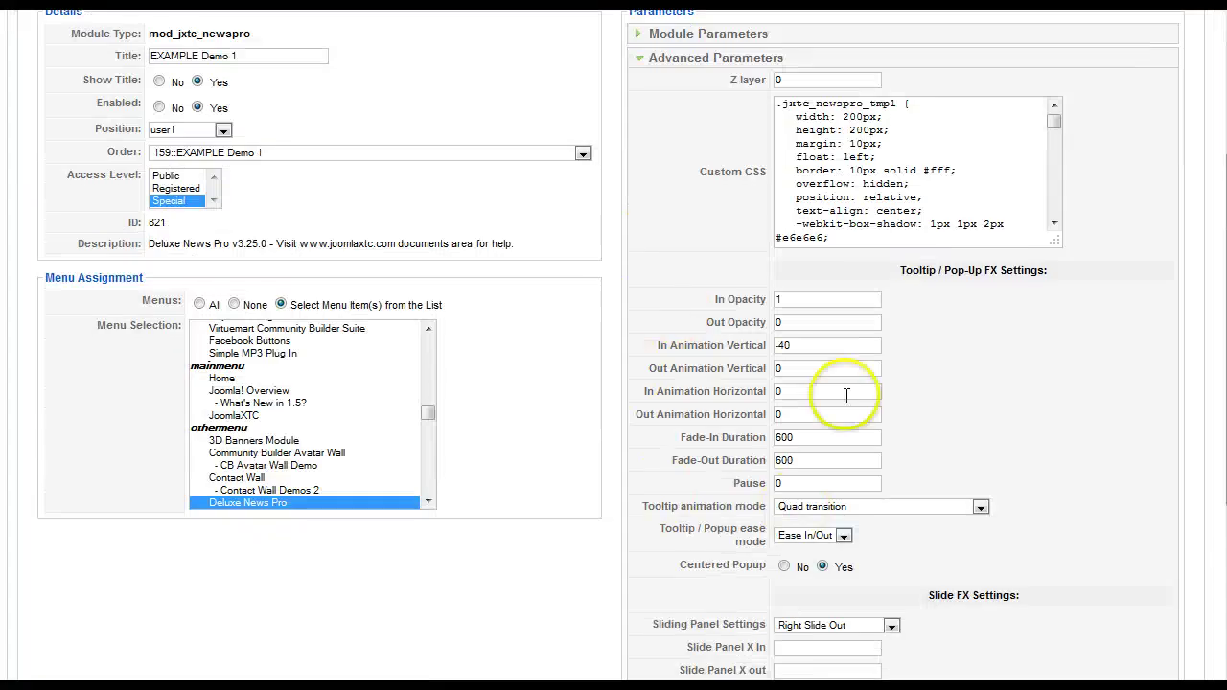
scroll(537, 412, "down", 5)
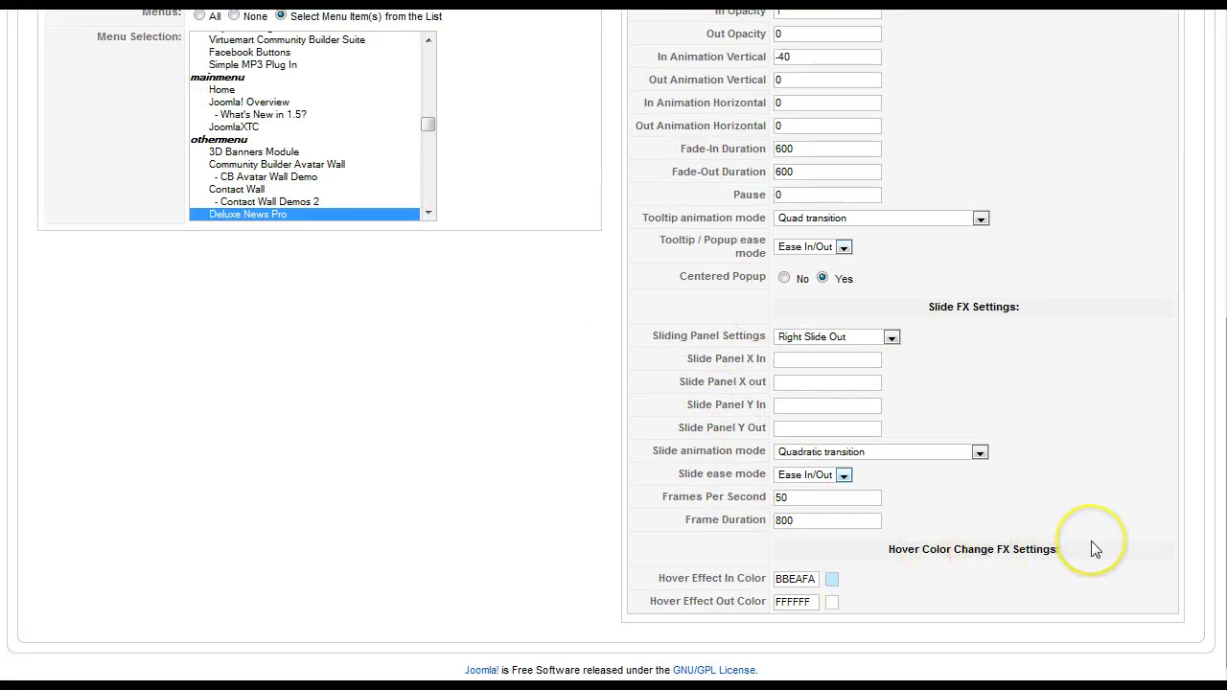
scroll(1090, 548, "up", 10)
left_click(658, 271)
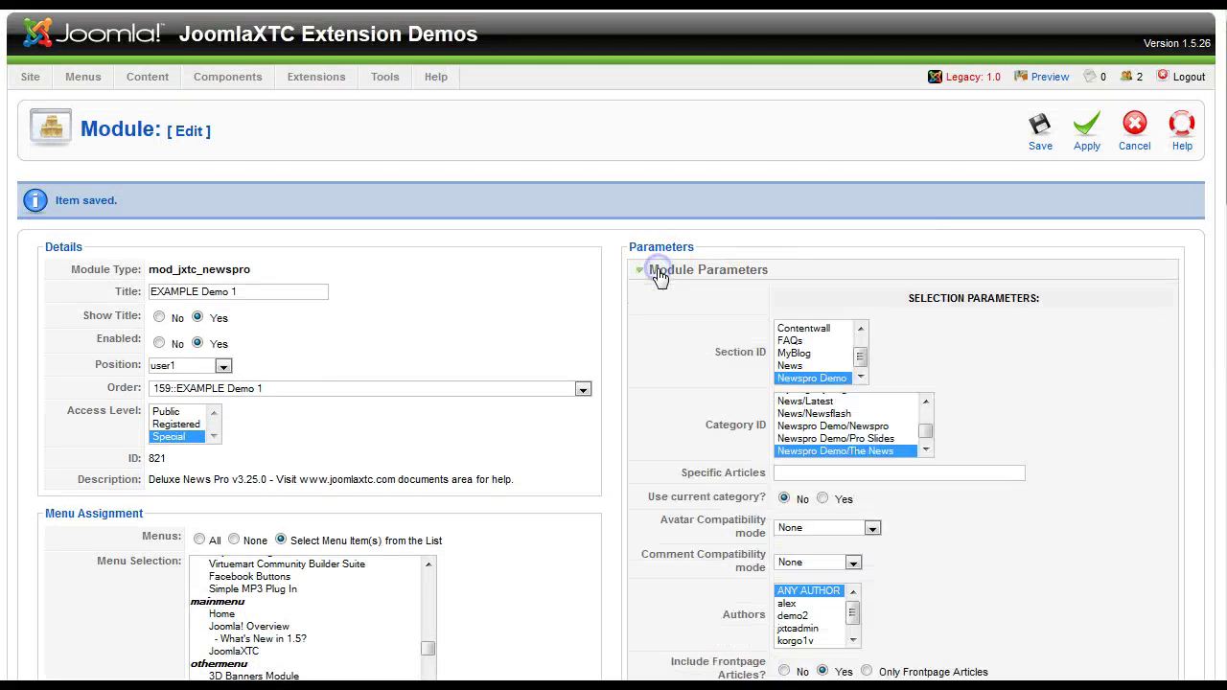